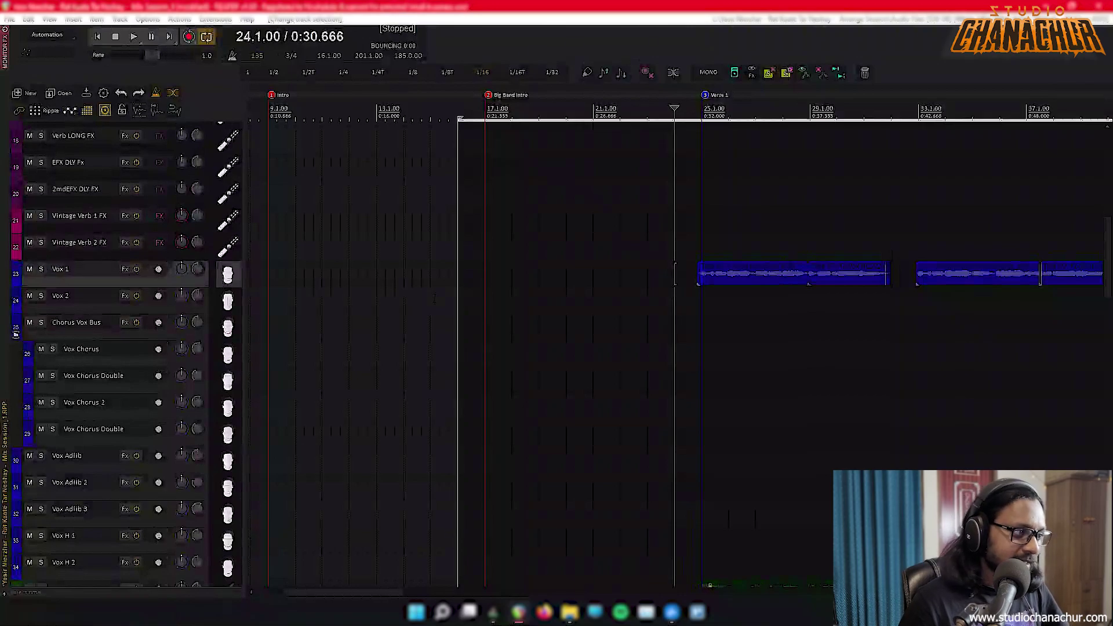
Split the first Vox 1 clip just before Verse 1 at 24.3.75 and delete the short leading piece
scroll(529, 268, up, 3)
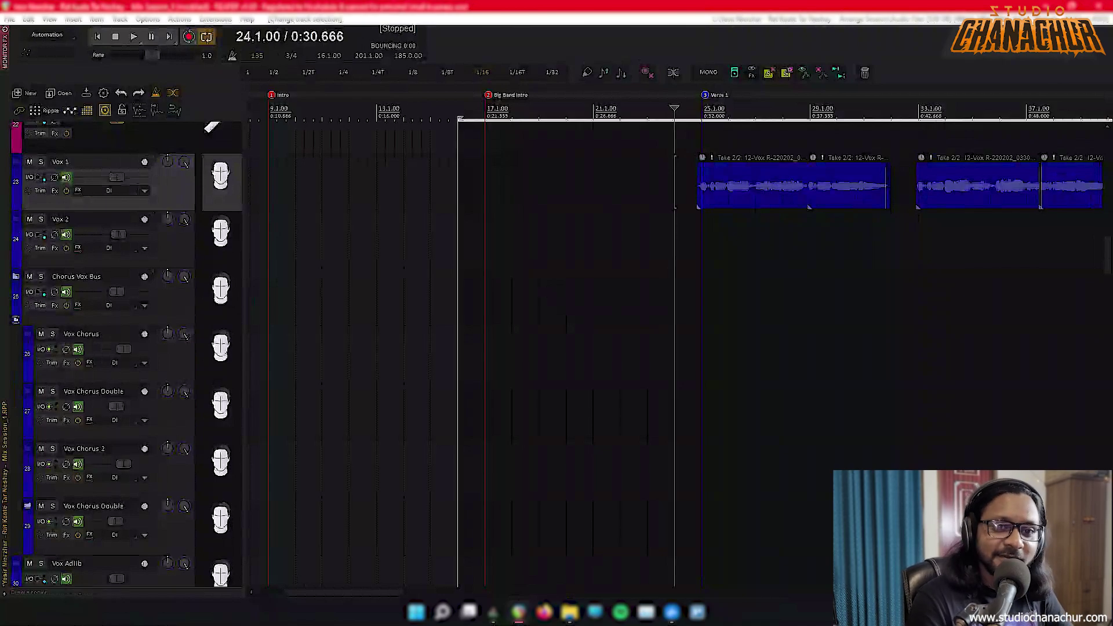
scroll(529, 232, down, 4)
click(433, 177)
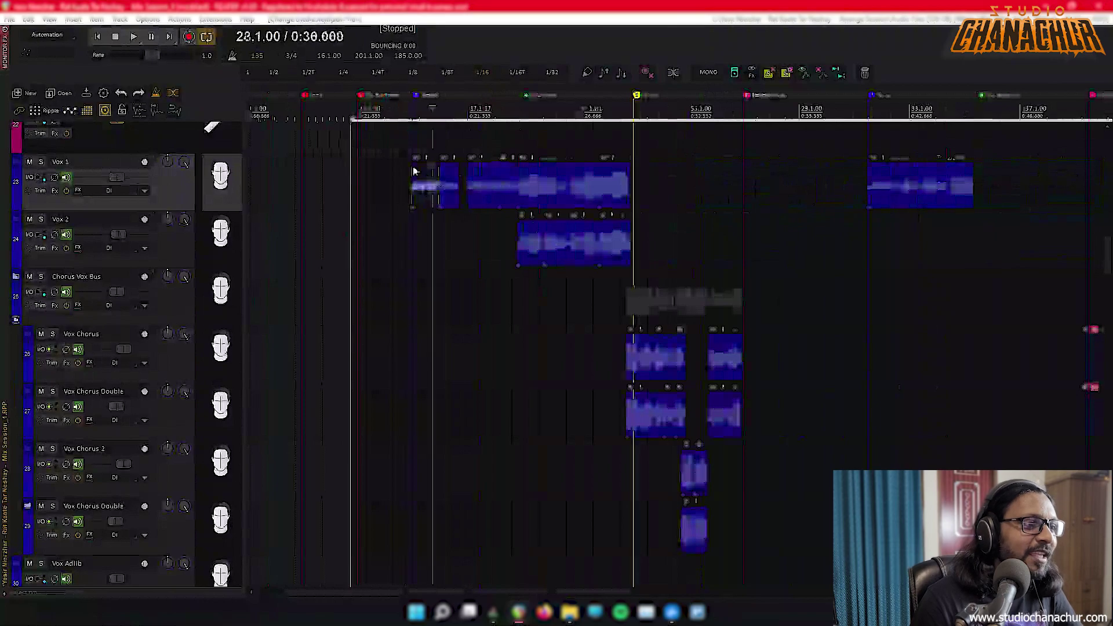
scroll(433, 177, up, 6)
scroll(433, 176, down, 4)
scroll(647, 188, up, 8)
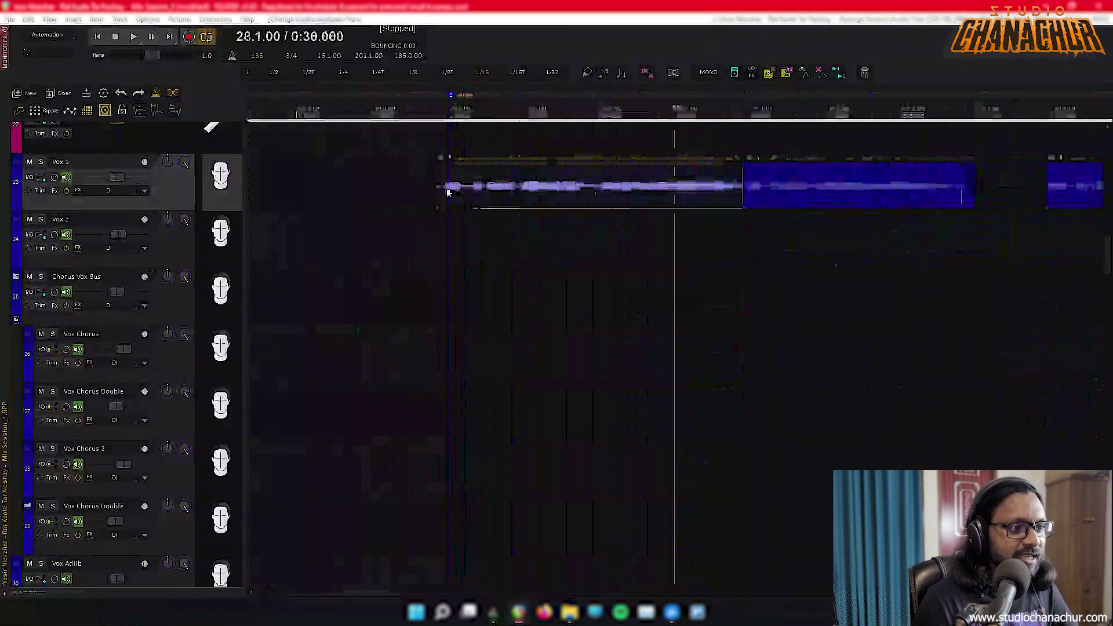
click(647, 189)
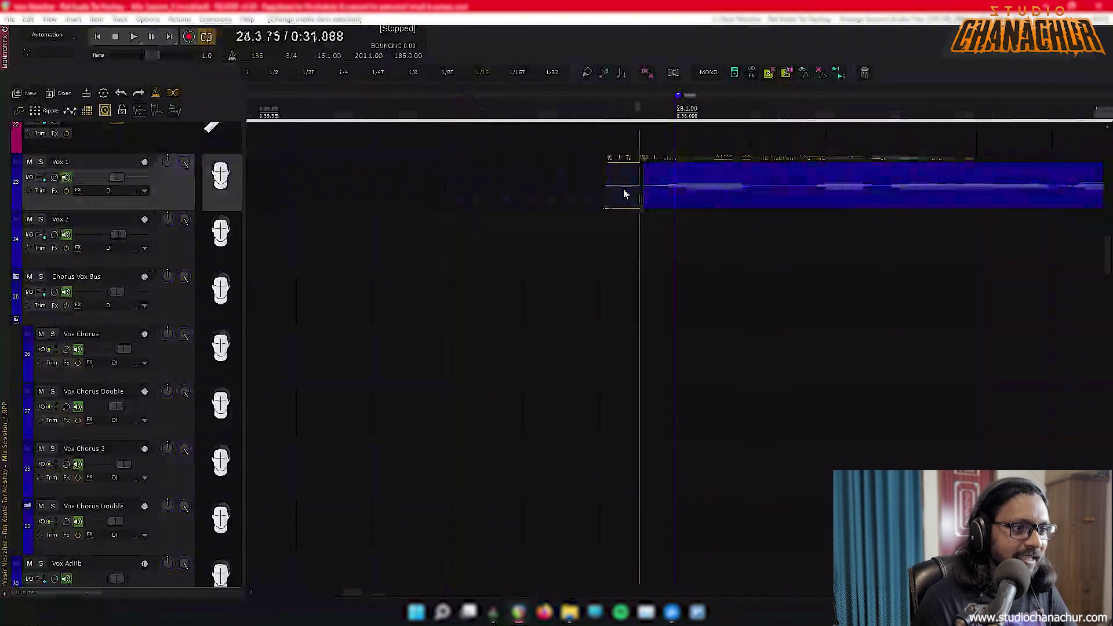
scroll(637, 192, down, 6)
scroll(235, 213, down, 2)
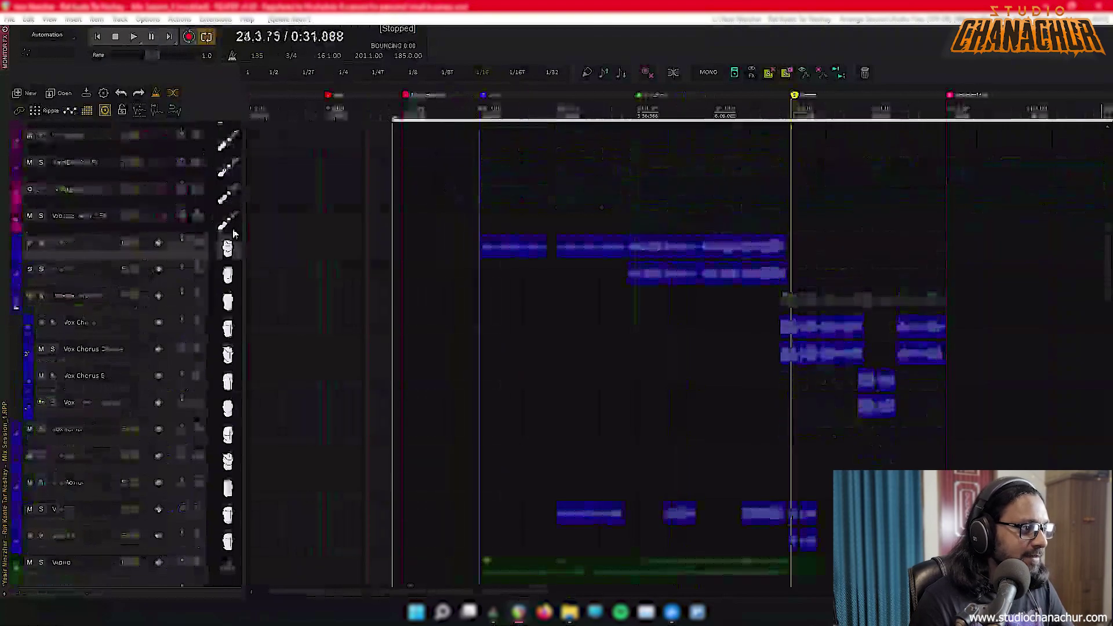
Review the vocal tracks from Vox 1 through Vox H 2 and select Vox 1 and Vox 2 together
scroll(207, 298, down, 3)
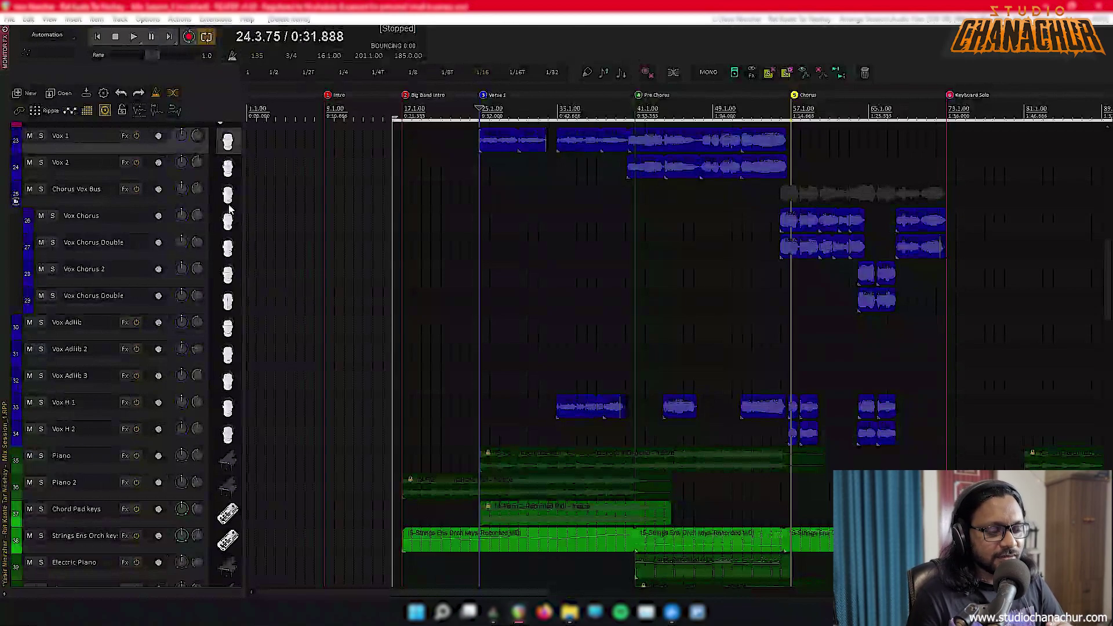
scroll(117, 357, down, 3)
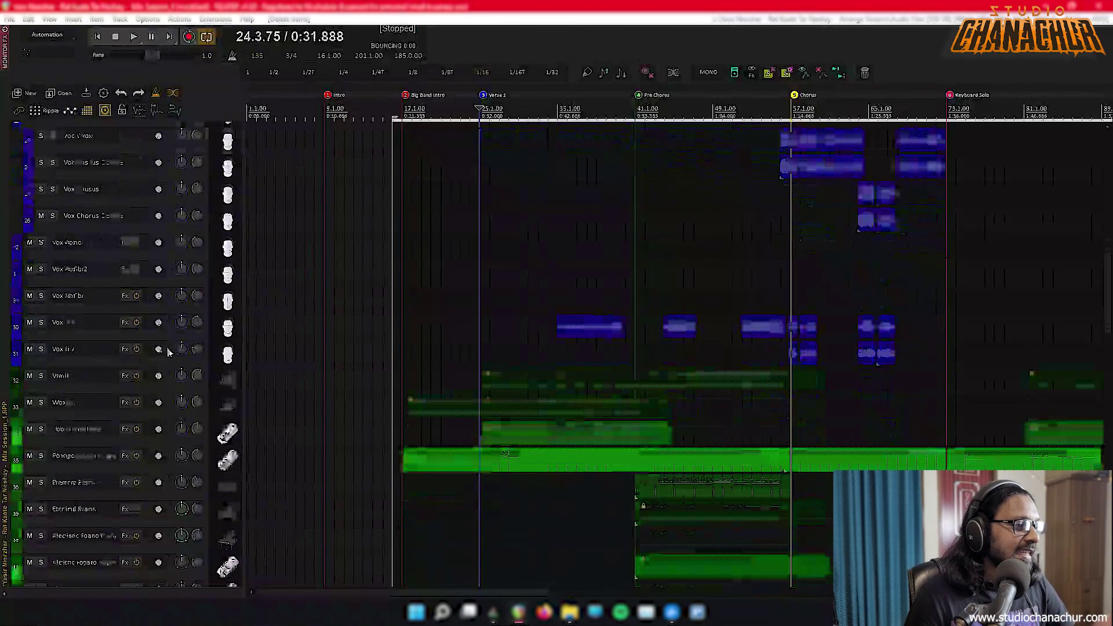
click(230, 329)
click(239, 362)
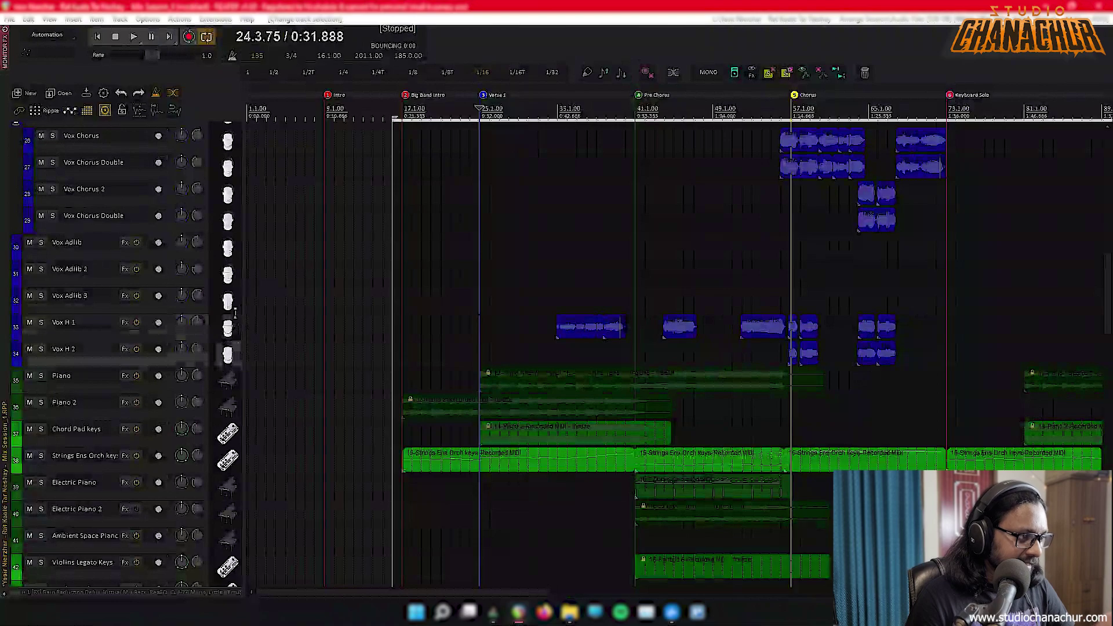
click(232, 303)
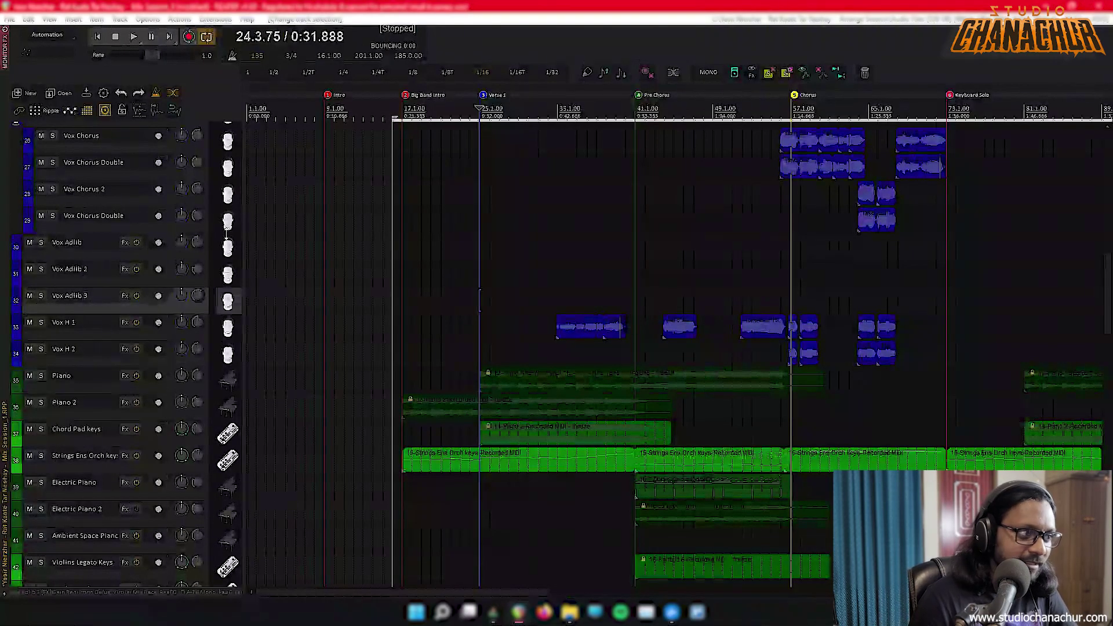
scroll(191, 299, down, 2)
scroll(190, 299, up, 2)
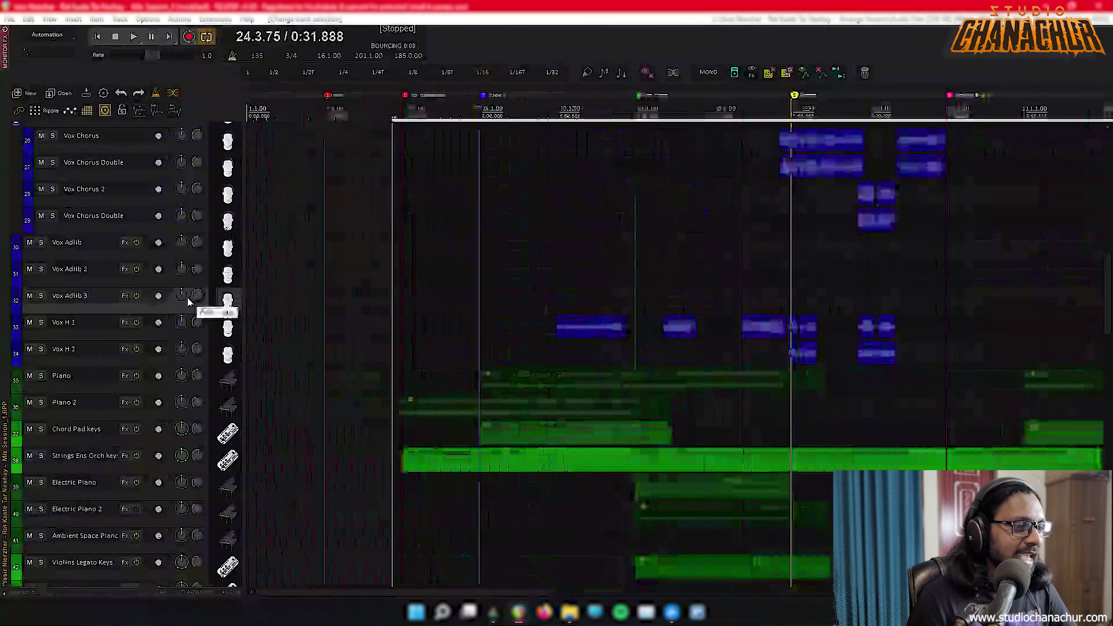
scroll(187, 297, up, 3)
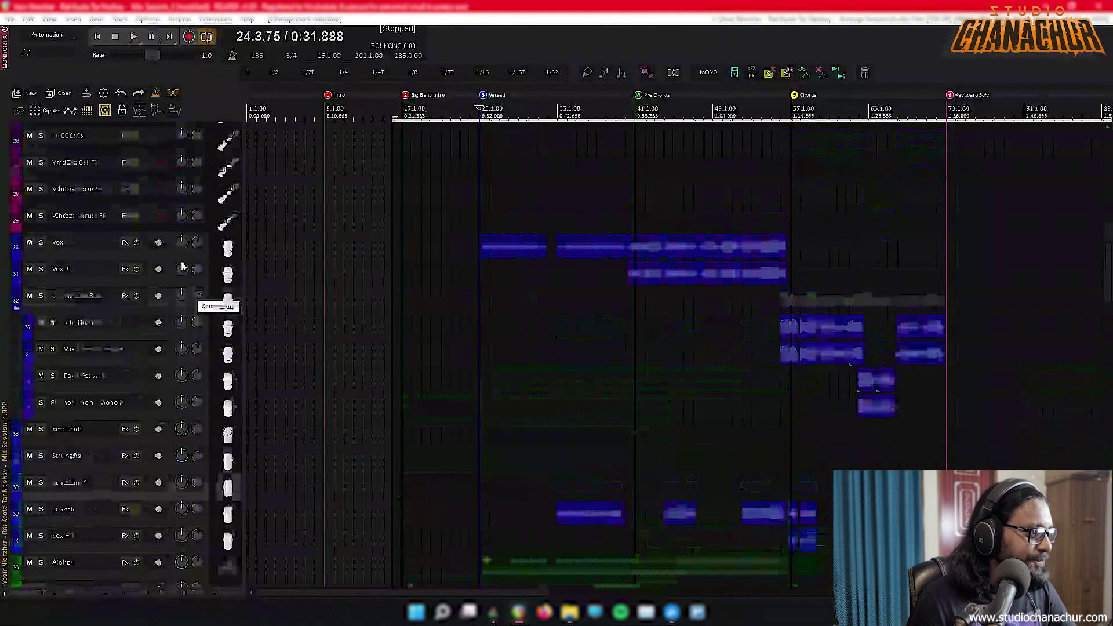
click(230, 247)
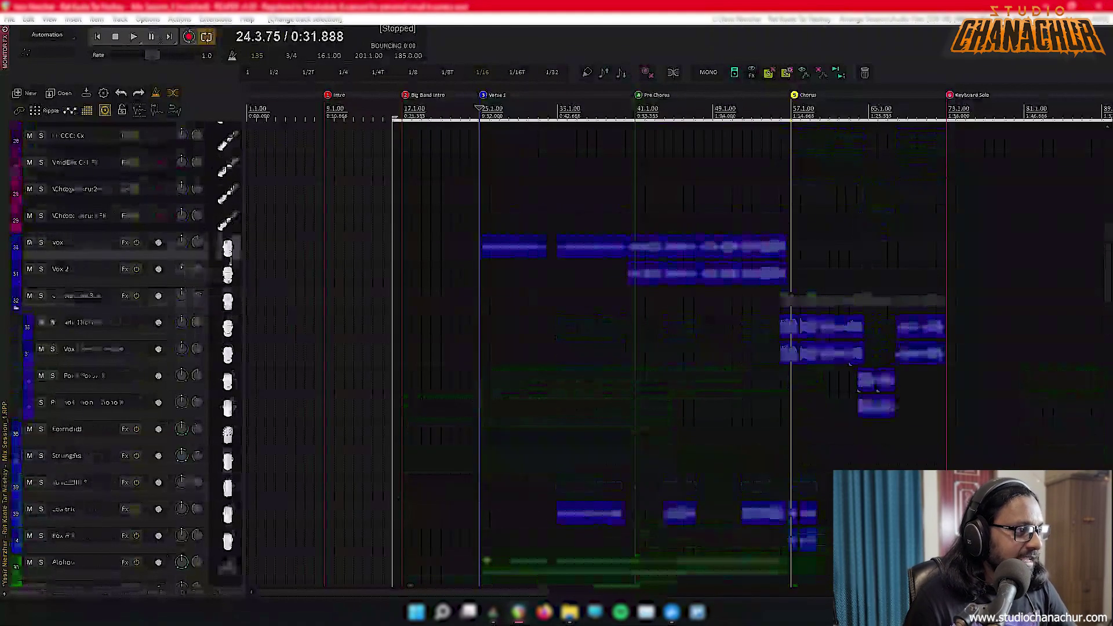
ctrl+click(232, 276)
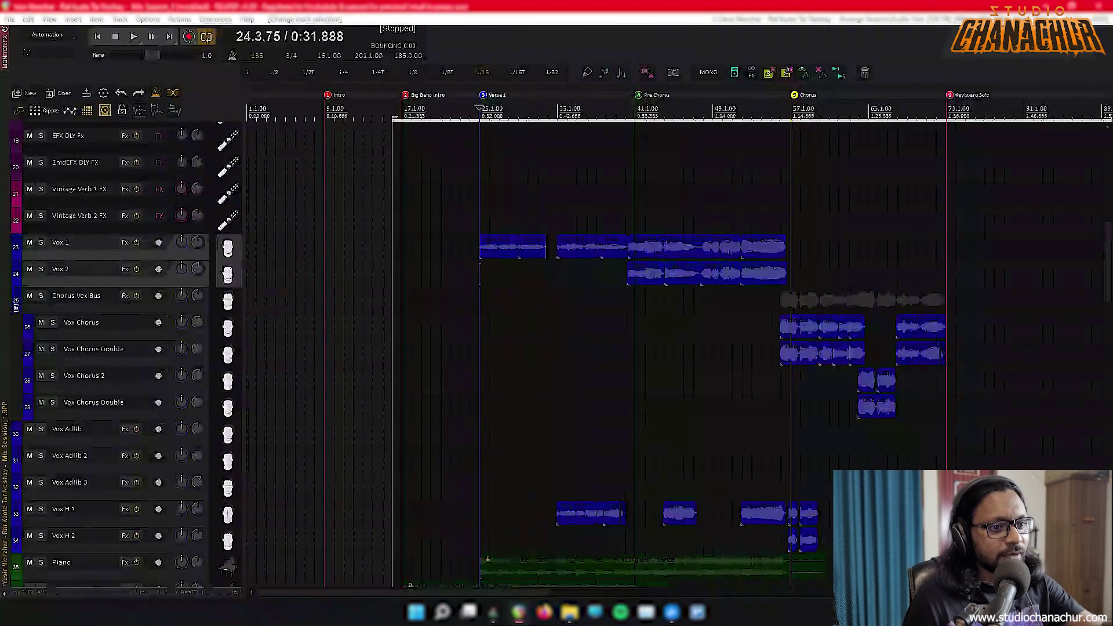
Examine how the Chorus Vox Bus, adlib and harmony vocals are arranged across the song's sections
scroll(233, 276, down, 3)
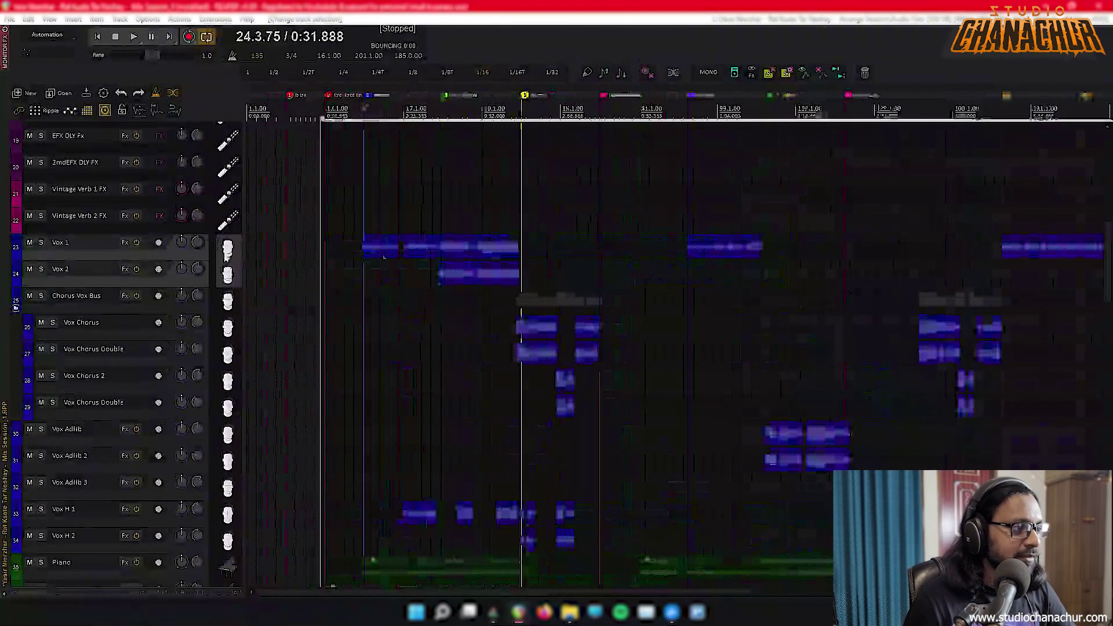
scroll(213, 302, down, 1)
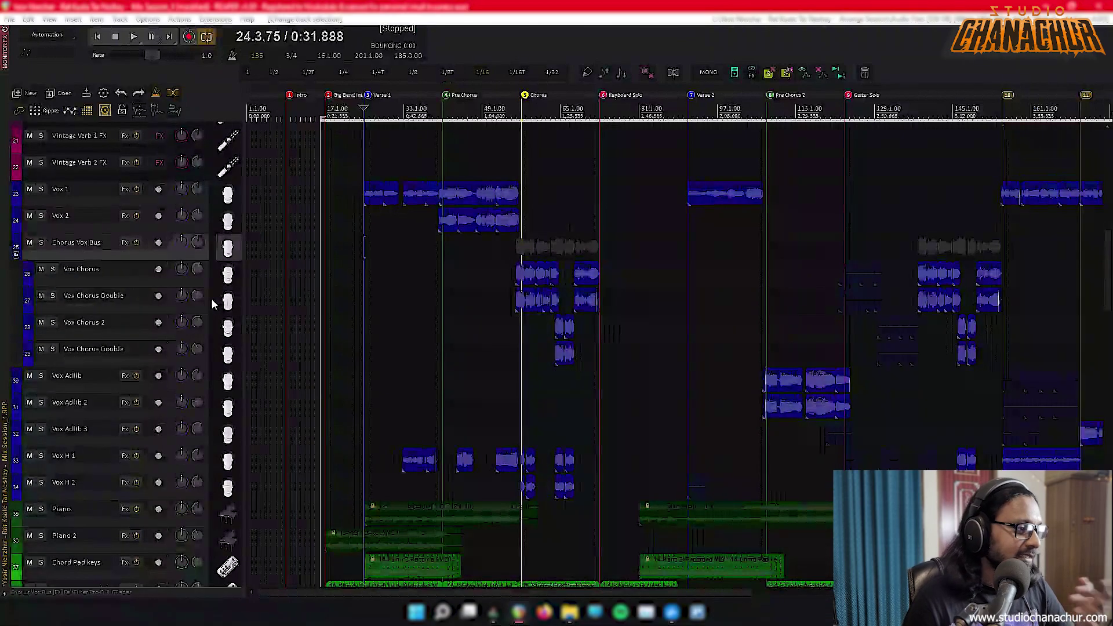
scroll(211, 299, down, 1)
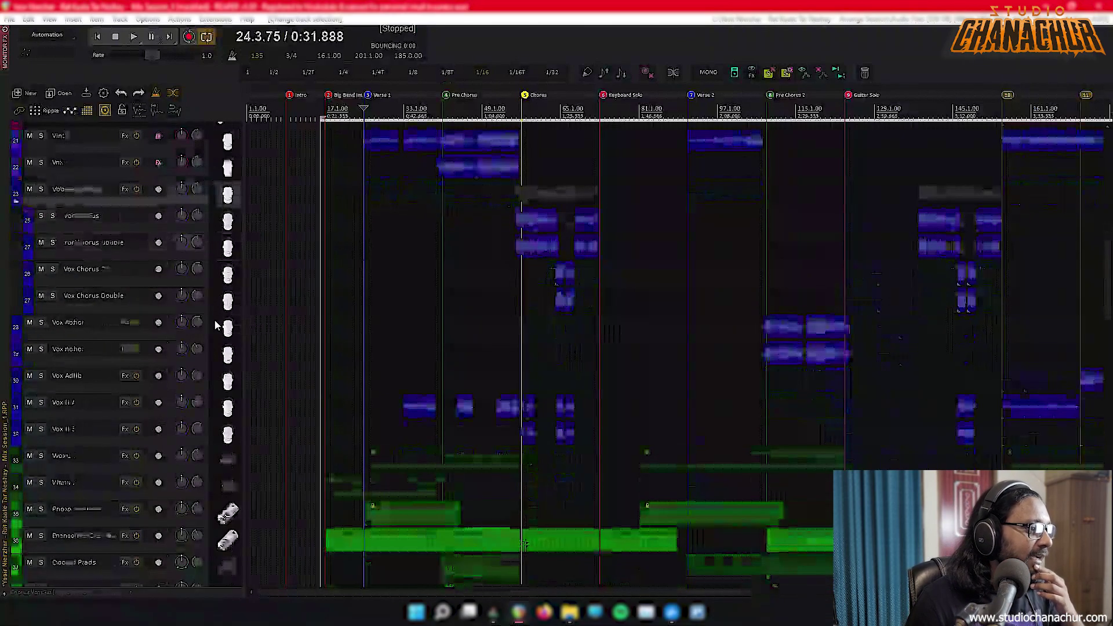
click(211, 343)
click(223, 421)
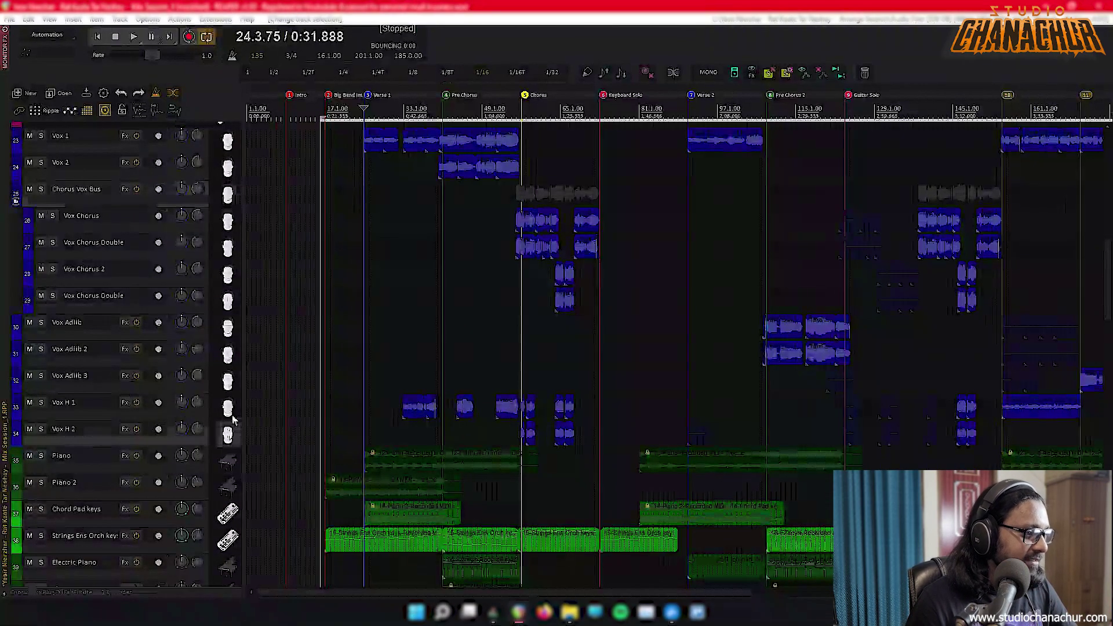
scroll(249, 421, down, 2)
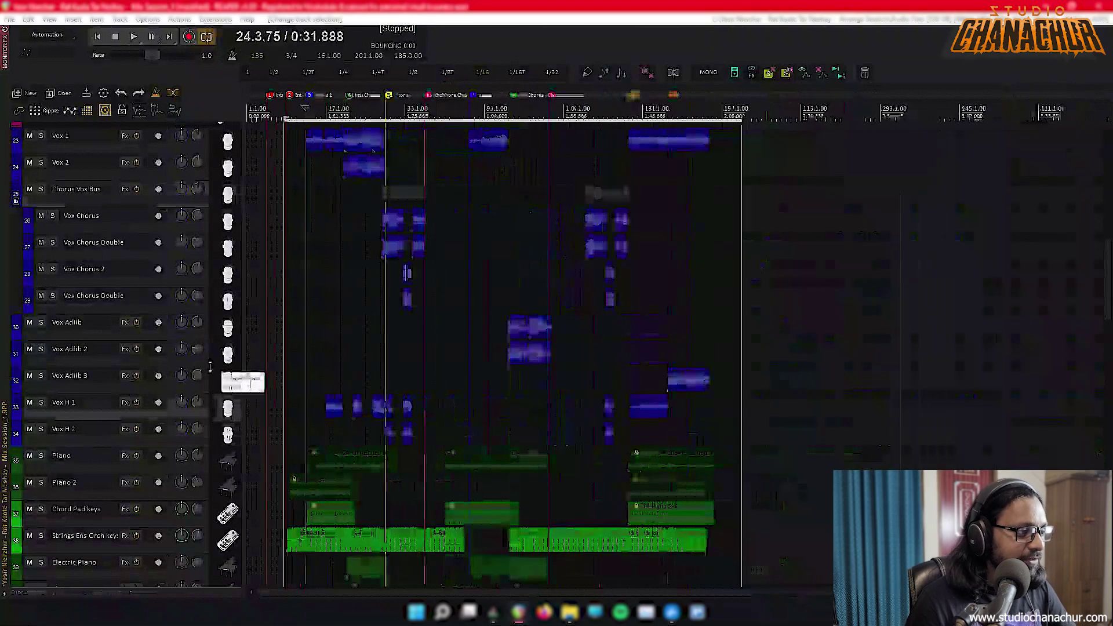
scroll(214, 367, up, 2)
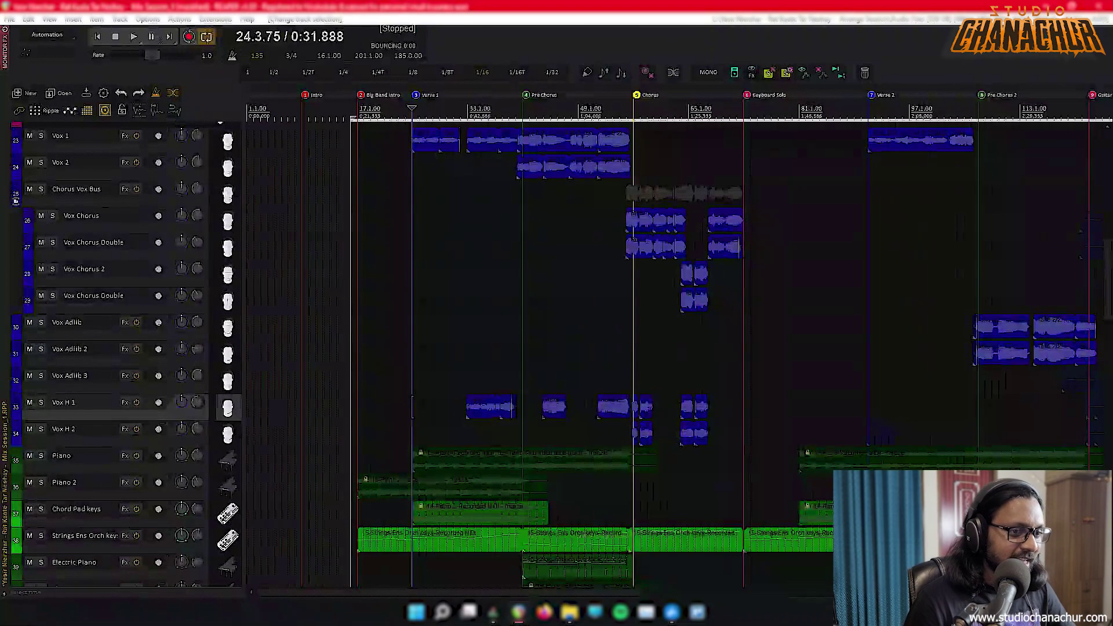
scroll(228, 407, up, 3)
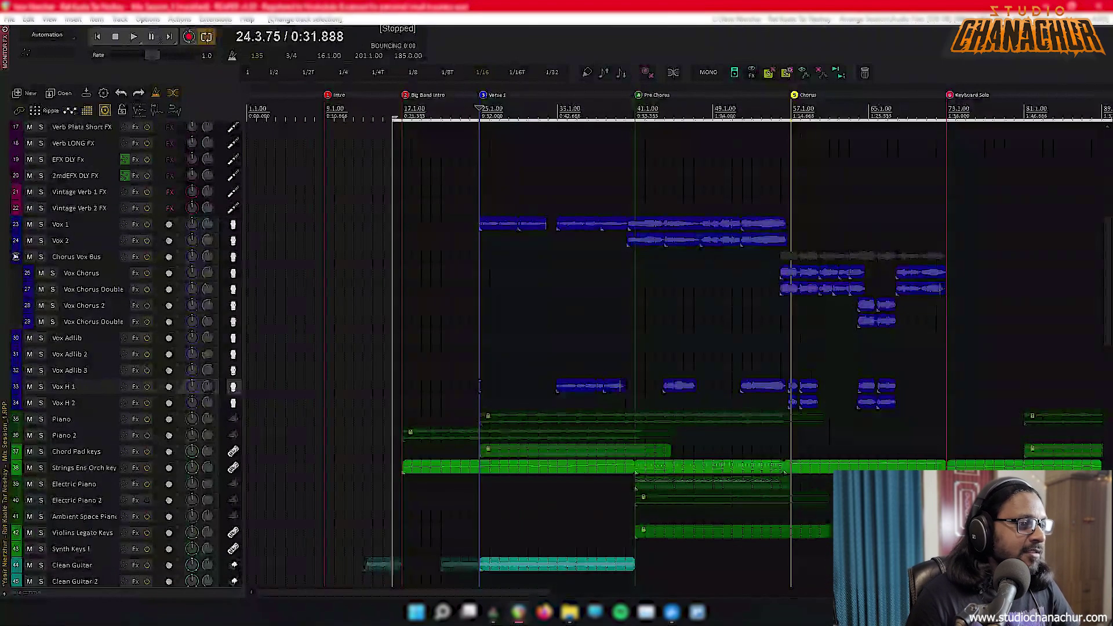
Place the edit cursor at 25.1.00, select Vox 1 and enlarge the tracks until their inserted plugins are listed
click(637, 225)
scroll(637, 225, up, 3)
scroll(638, 226, up, 4)
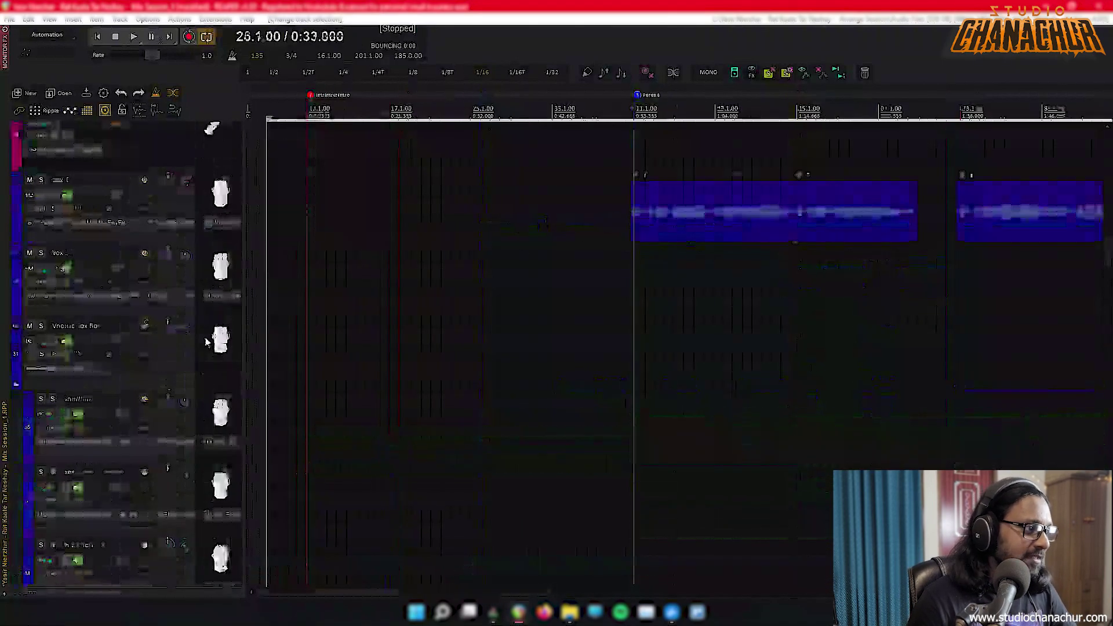
scroll(208, 341, up, 4)
scroll(494, 365, down, 6)
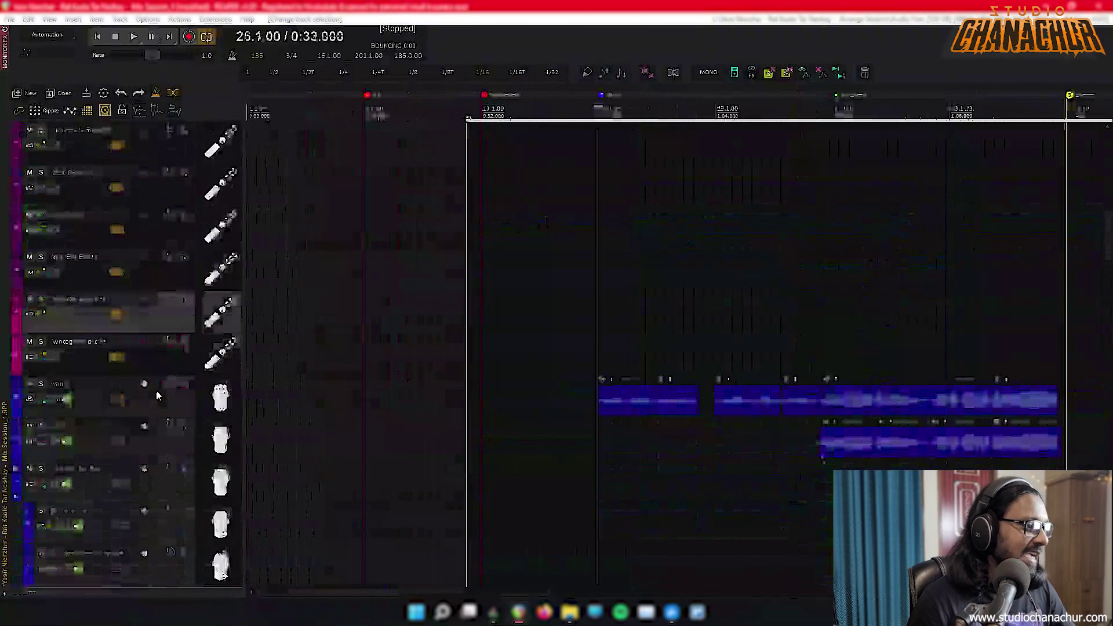
click(236, 389)
scroll(235, 389, up, 2)
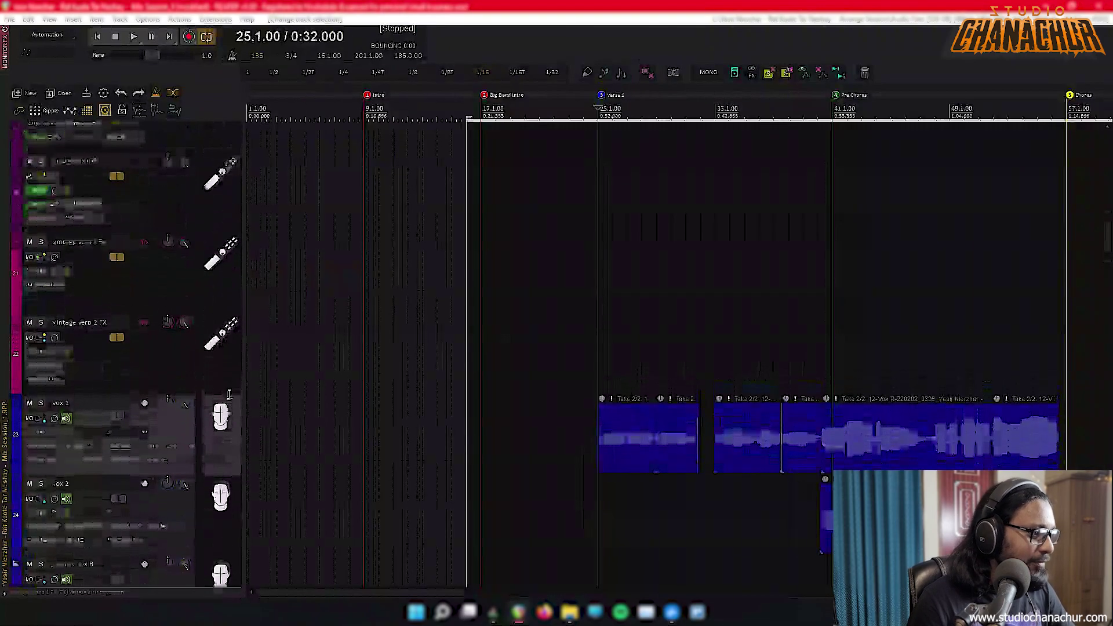
scroll(166, 435, up, 3)
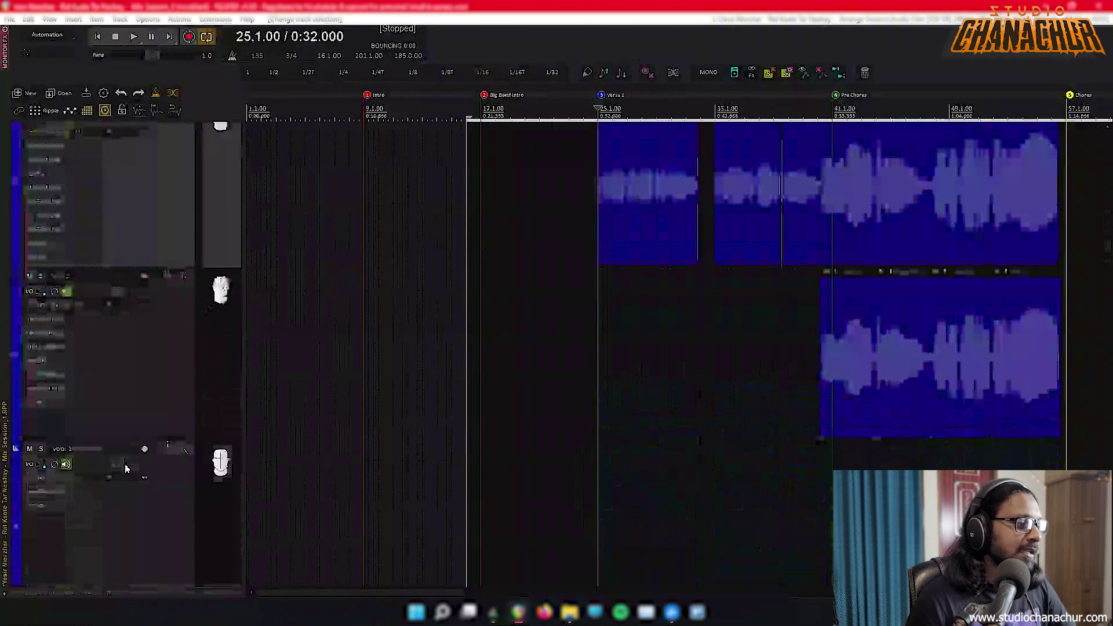
scroll(179, 287, up, 3)
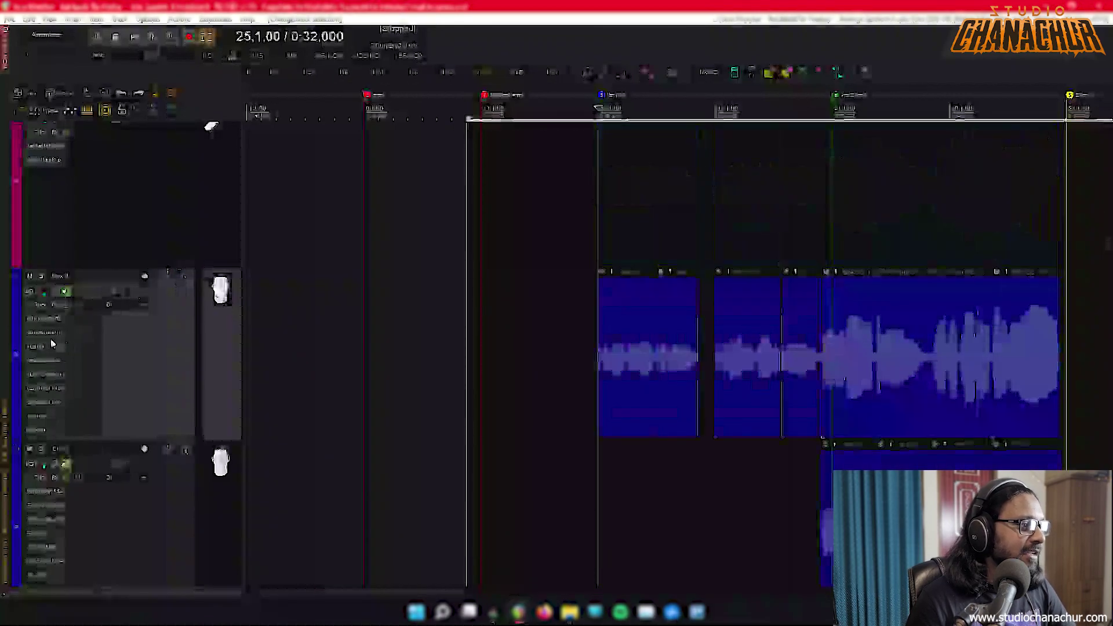
Open the effects chain of the Vox 1 track, solo the track and show its GFader plugin
click(48, 322)
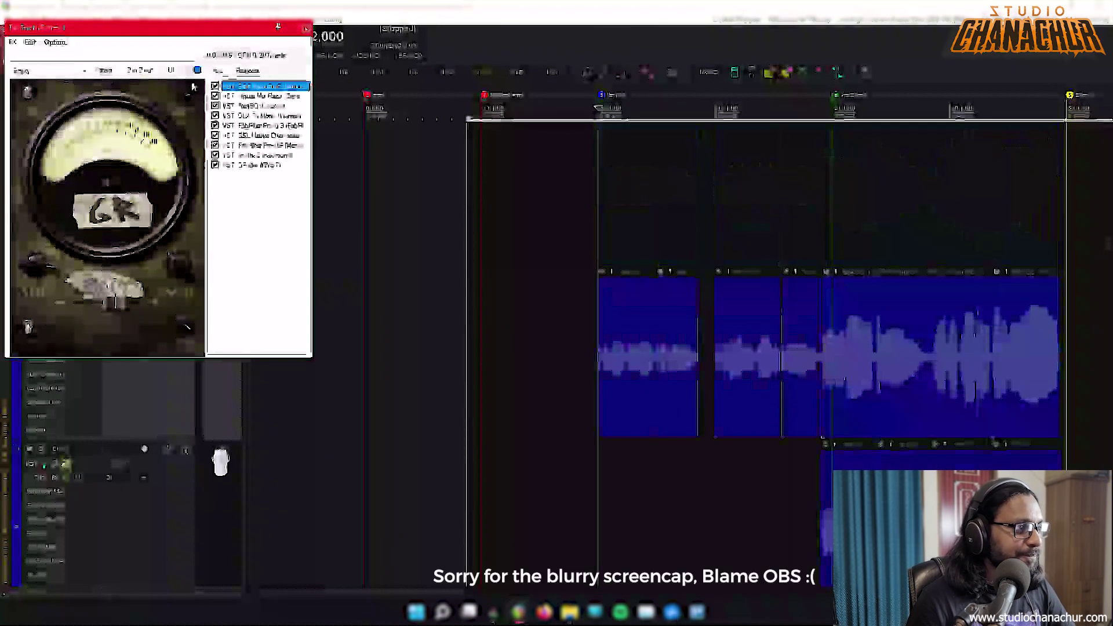
drag(166, 26, 678, 176)
click(172, 301)
click(754, 318)
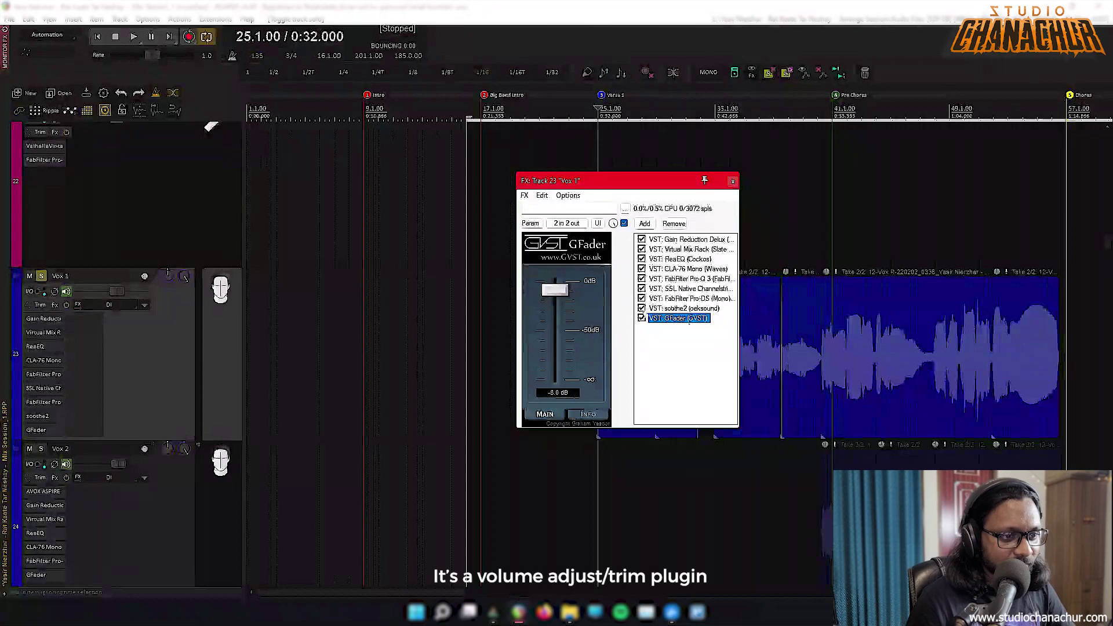
Bypass every plugin in the Vox 1 chain except GFader, from soothe2 up to Gain Reduction Deluxe
click(651, 298)
click(904, 288)
click(903, 278)
click(903, 269)
click(903, 259)
click(904, 248)
click(903, 239)
Re-enable Gain Reduction Deluxe in the Vox 1 chain and bring up its interface
drag(562, 183, 252, 219)
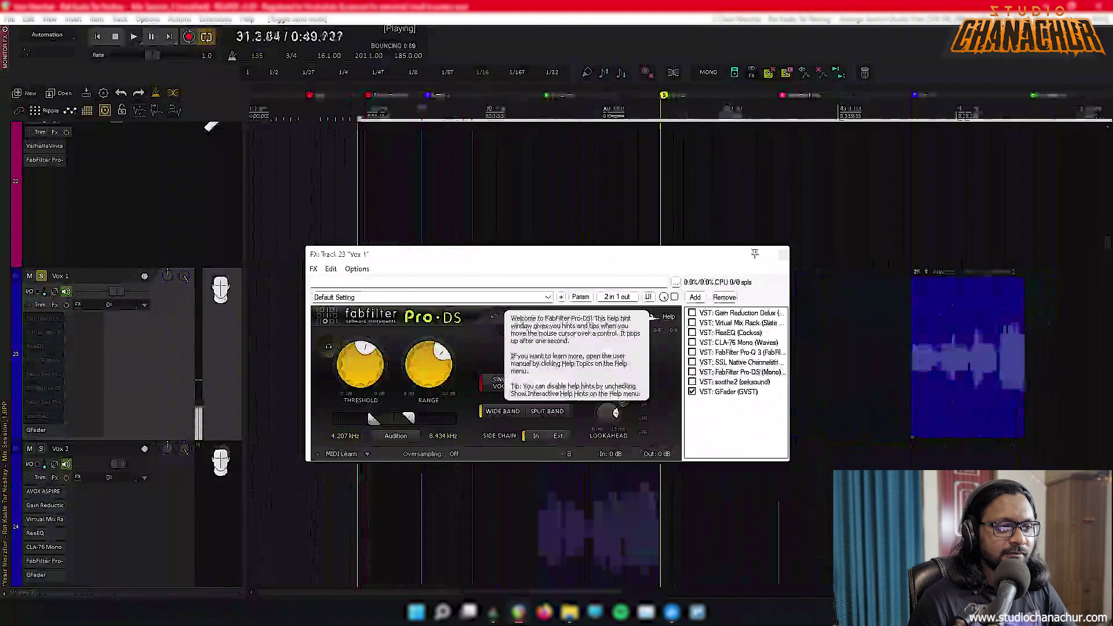
drag(585, 257, 847, 197)
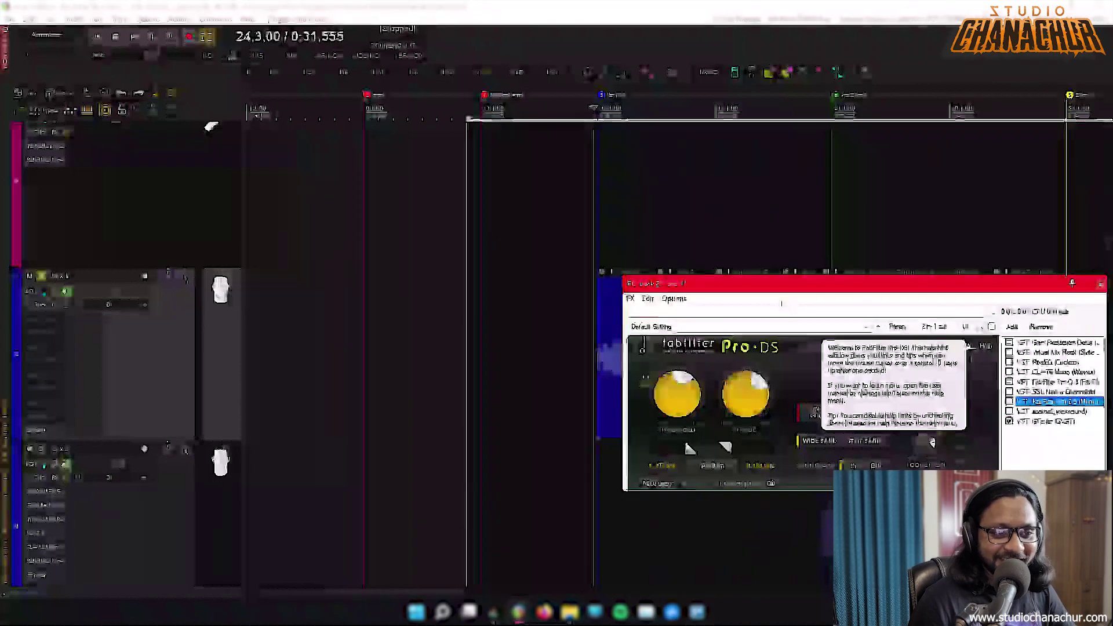
drag(975, 289, 423, 309)
click(503, 363)
click(283, 323)
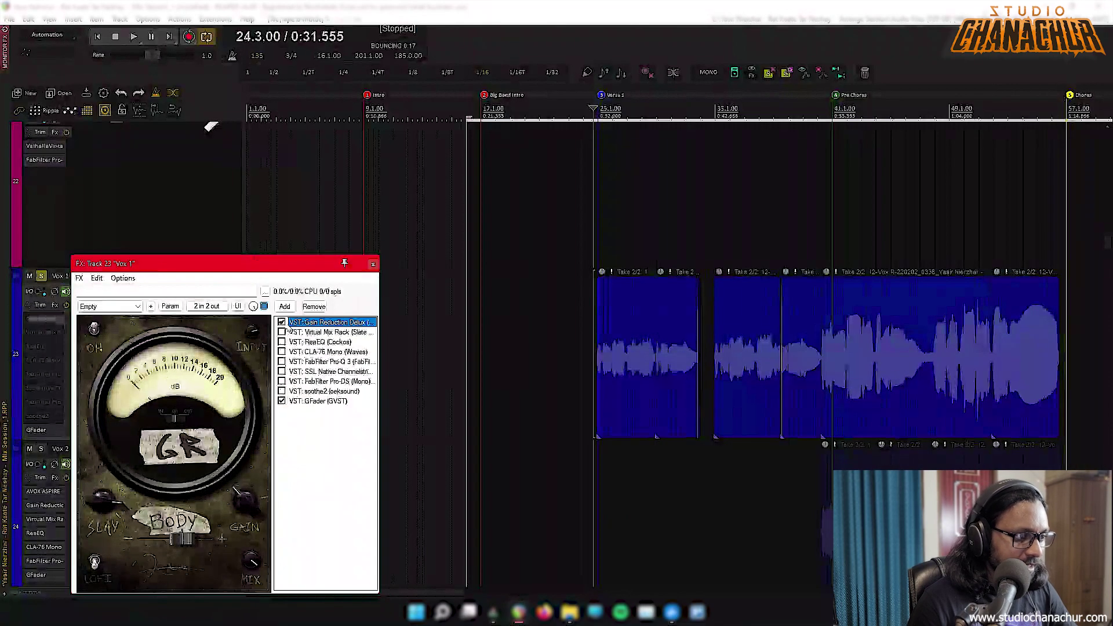
drag(253, 258, 447, 206)
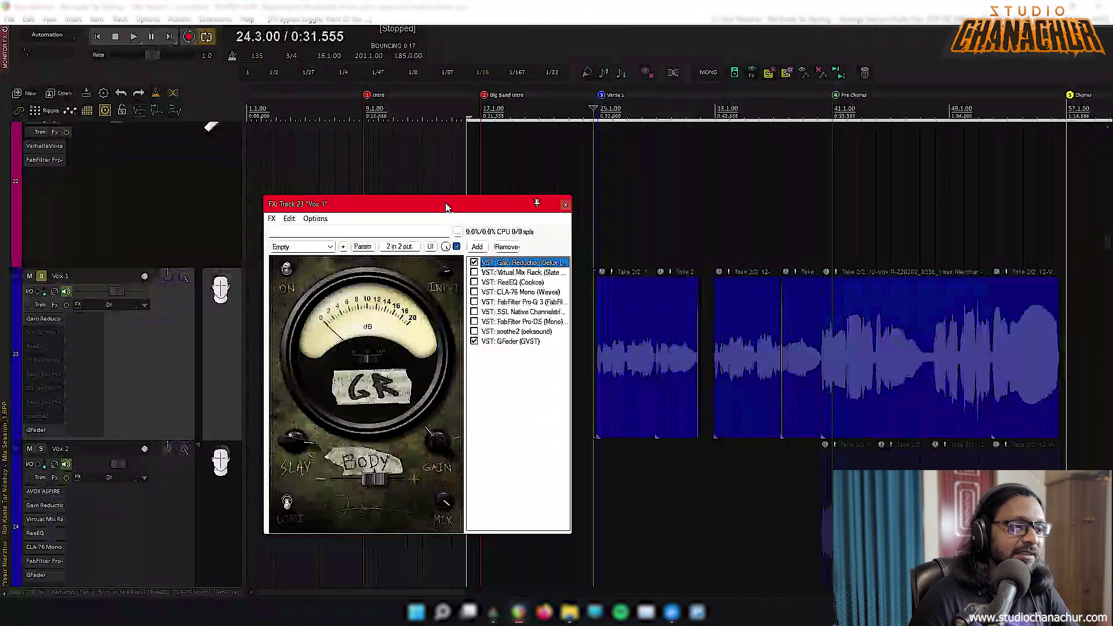
Play Vox 1 from the start of its first clip at 24.3.75 to hear Gain Reduction Deluxe working
key(=)
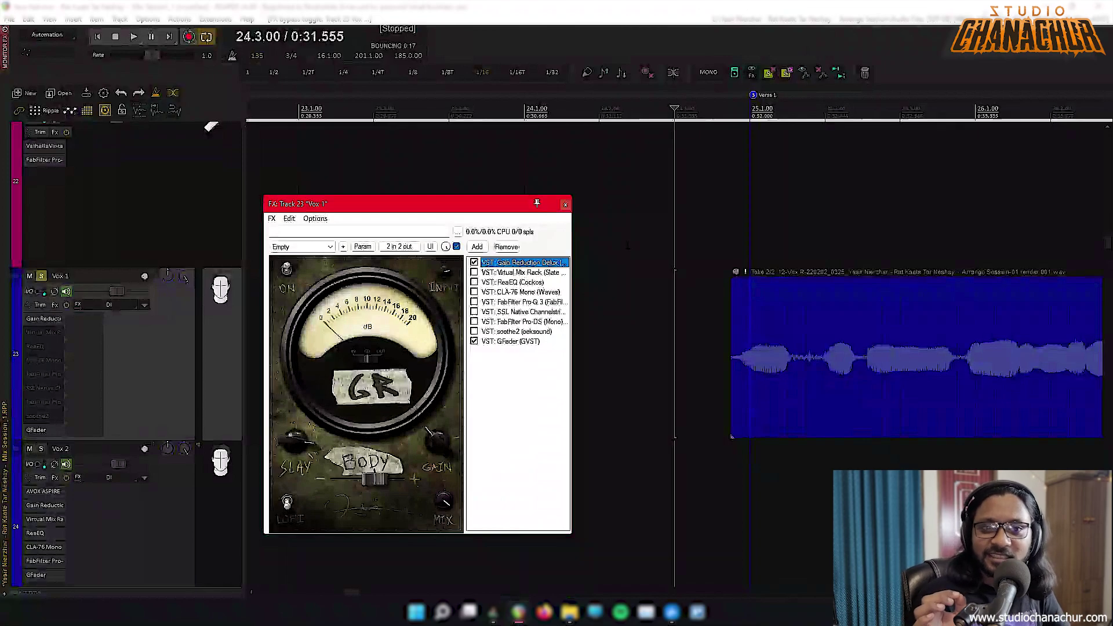
click(185, 277)
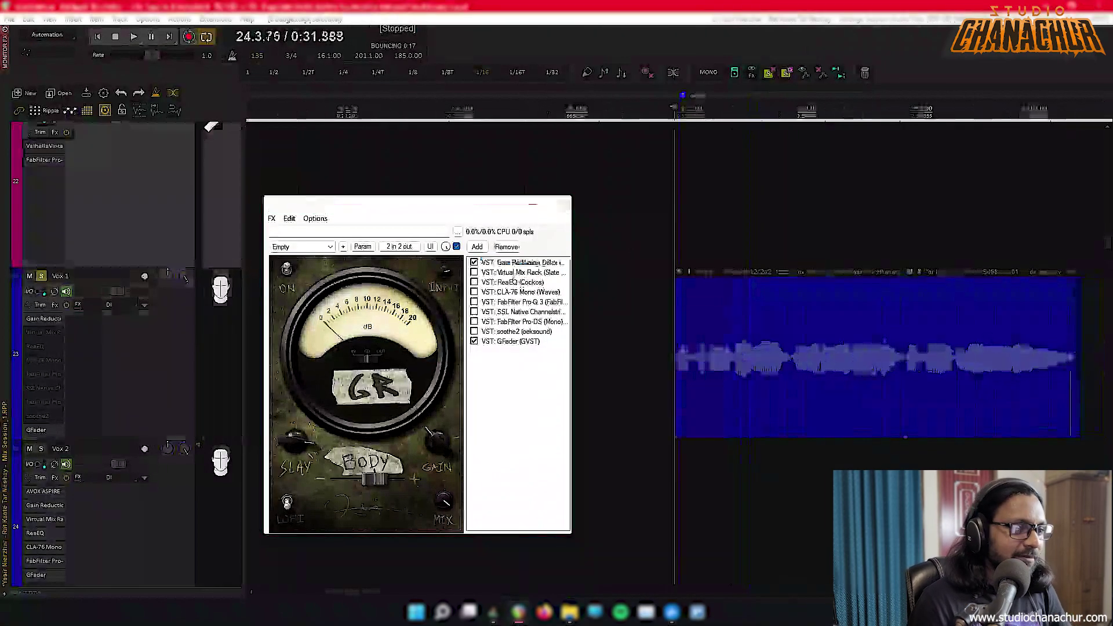
scroll(765, 360, up, 2)
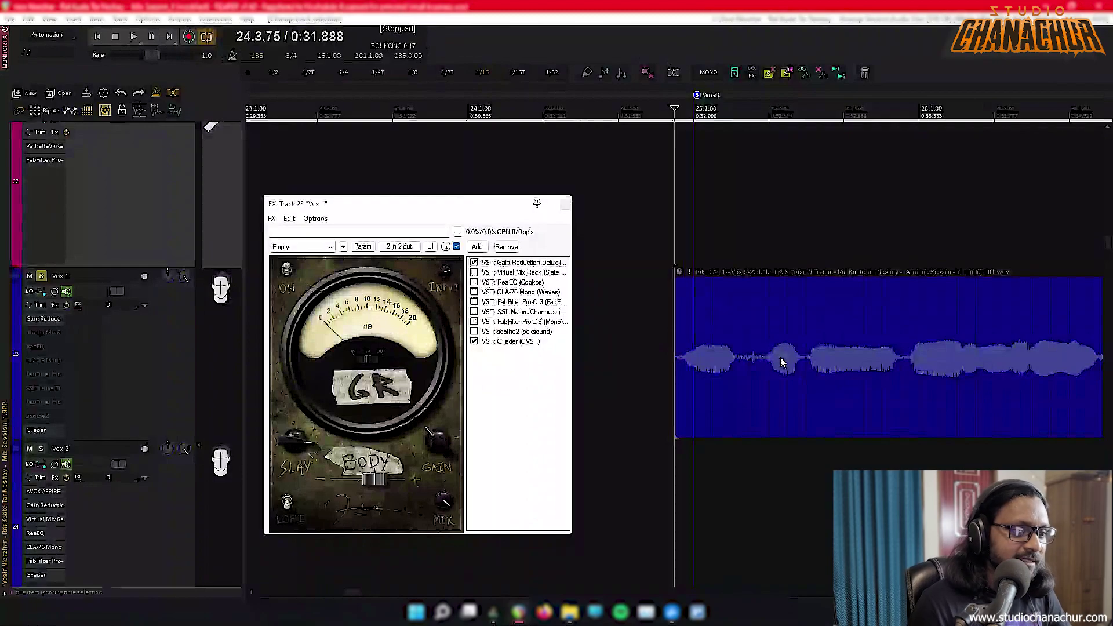
scroll(783, 361, right, 3)
key(space)
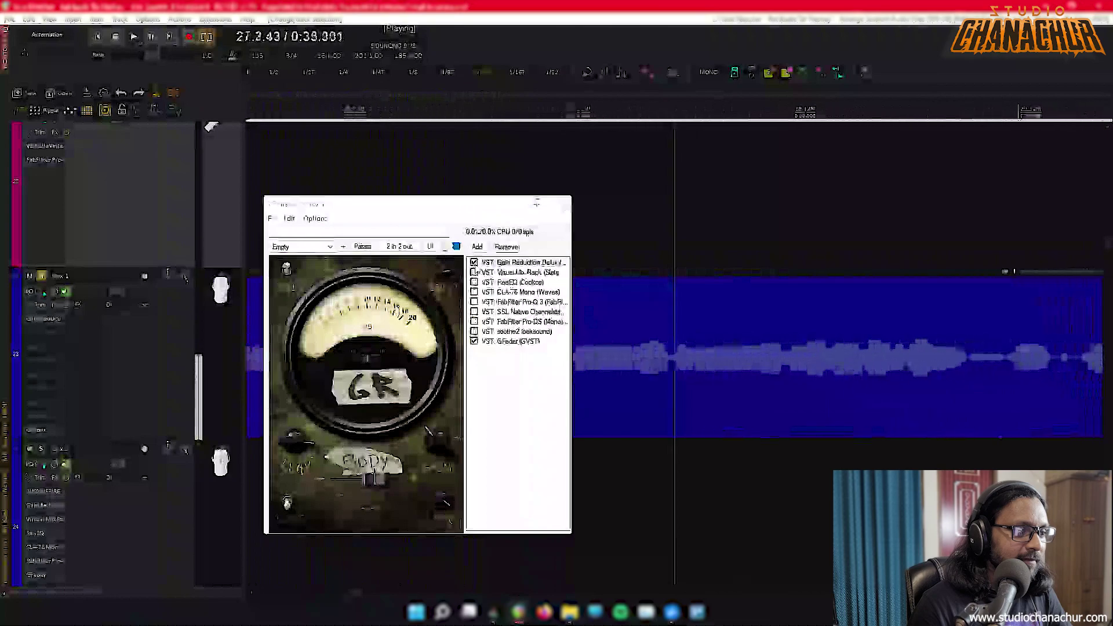
Move the Vox 1 effects window aside and replay the vocal briefly while toggling Gain Reduction Deluxe's bypass for comparison
key(space)
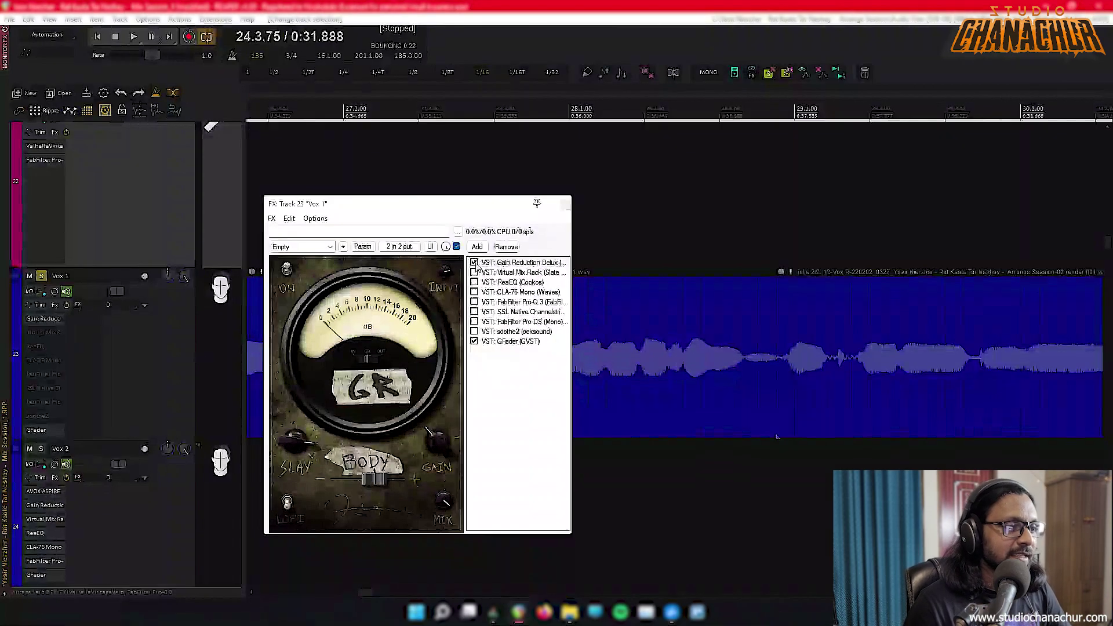
drag(445, 205, 697, 193)
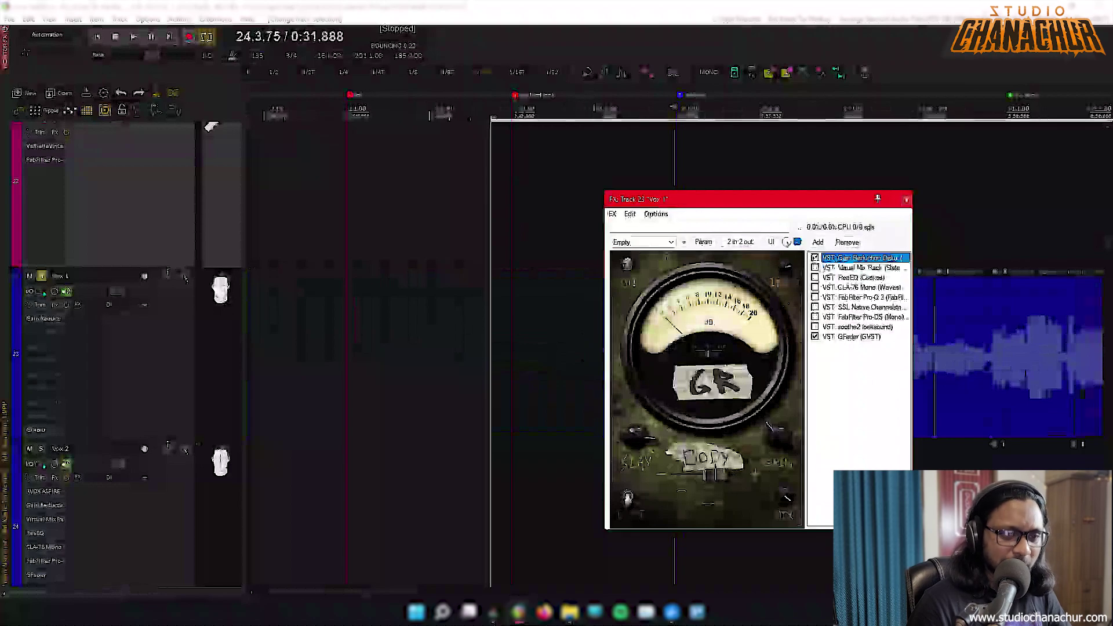
key(space)
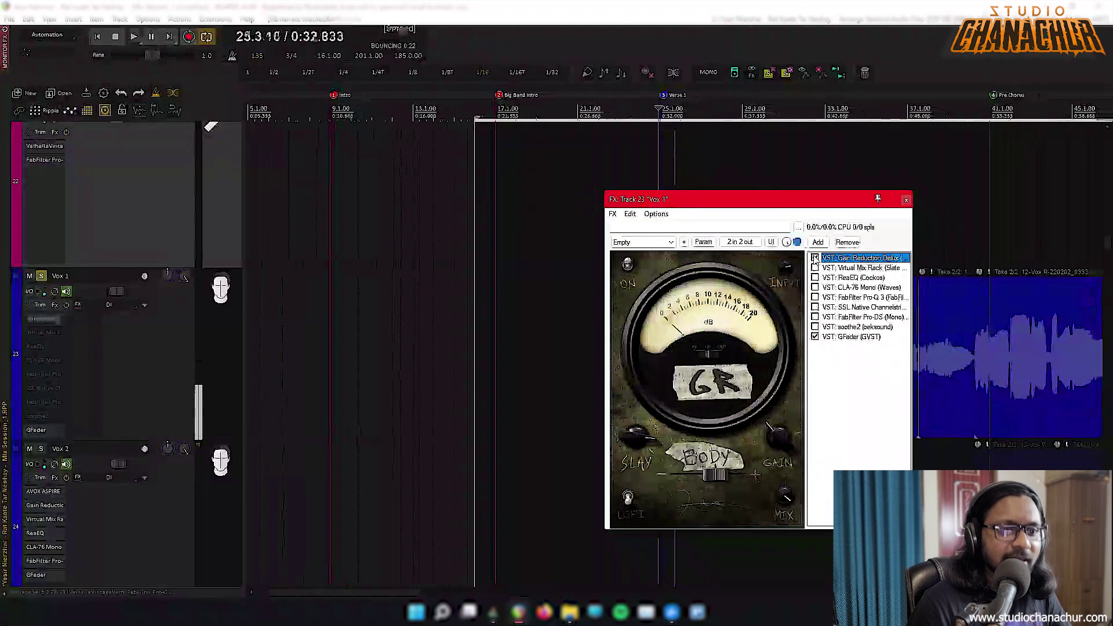
key(space)
click(815, 258)
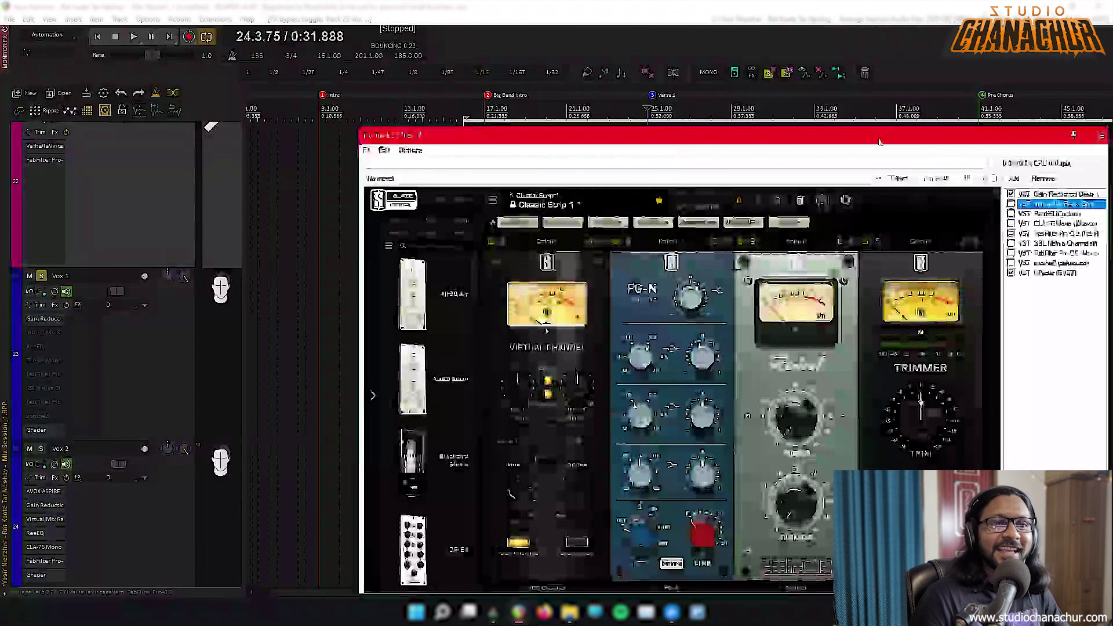
Re-enable Virtual Mix Rack in the Vox 1 chain and play the vocal to hear the FG-N preamp drive
drag(732, 136, 593, 110)
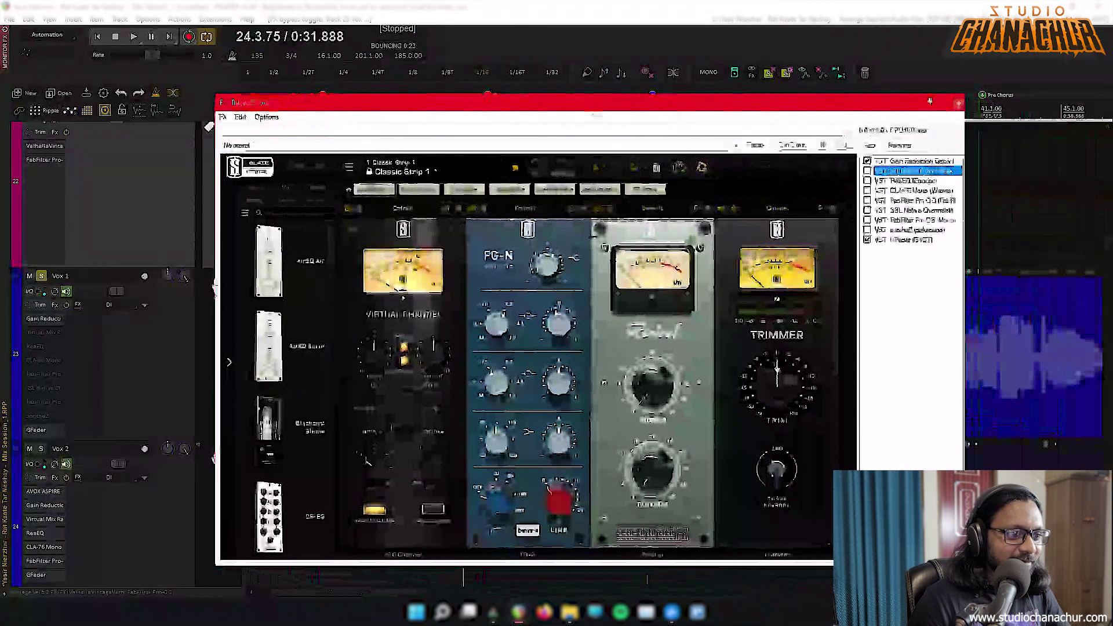
click(867, 171)
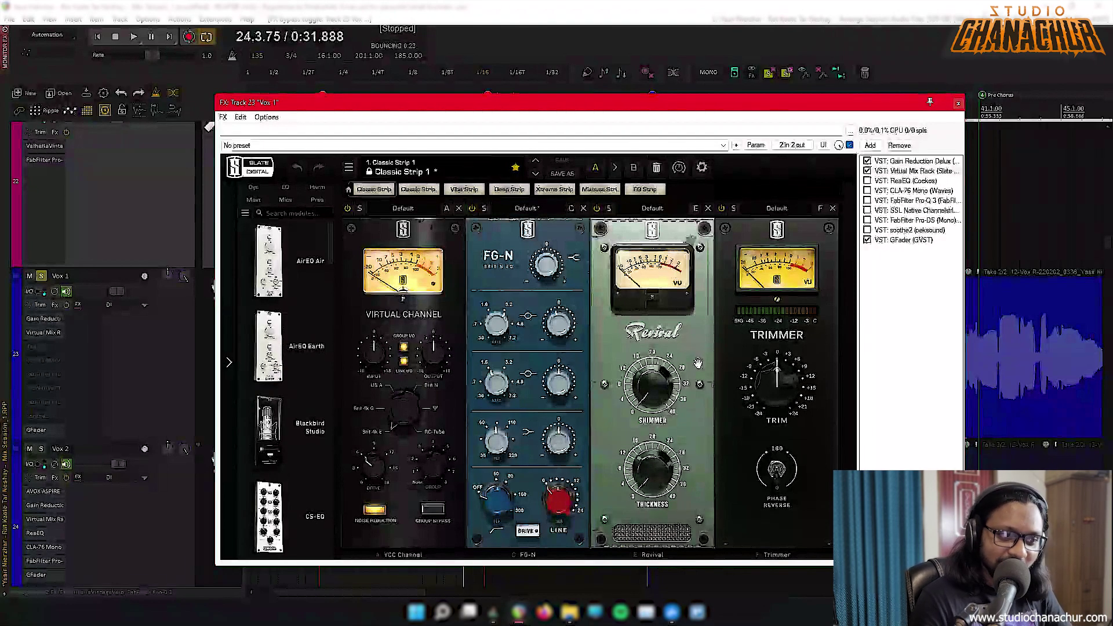
mouse_move(554, 270)
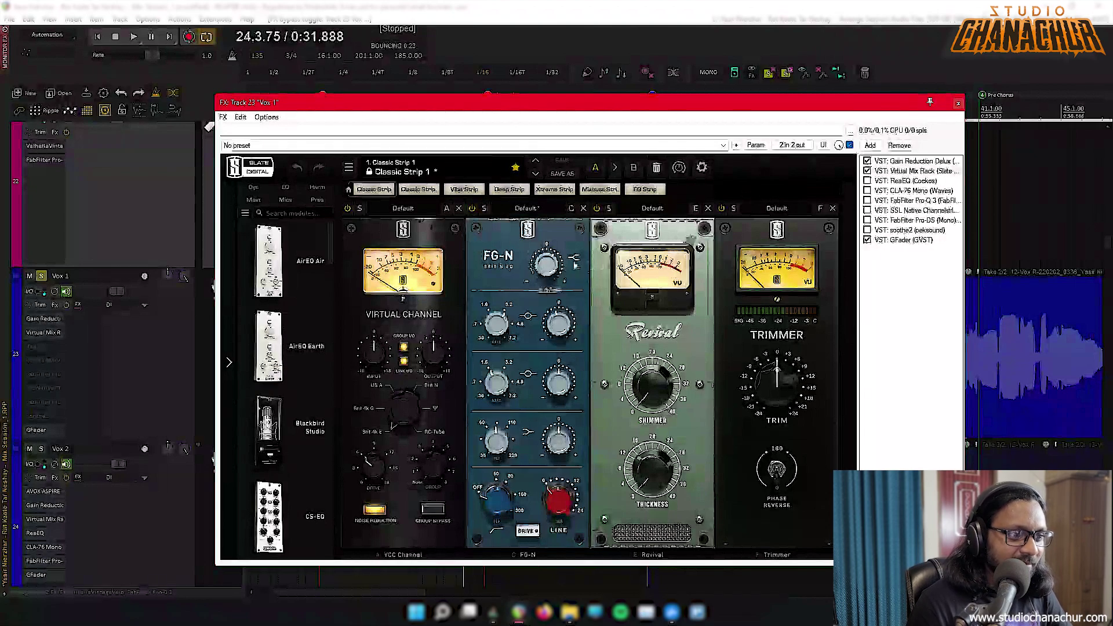
key(space)
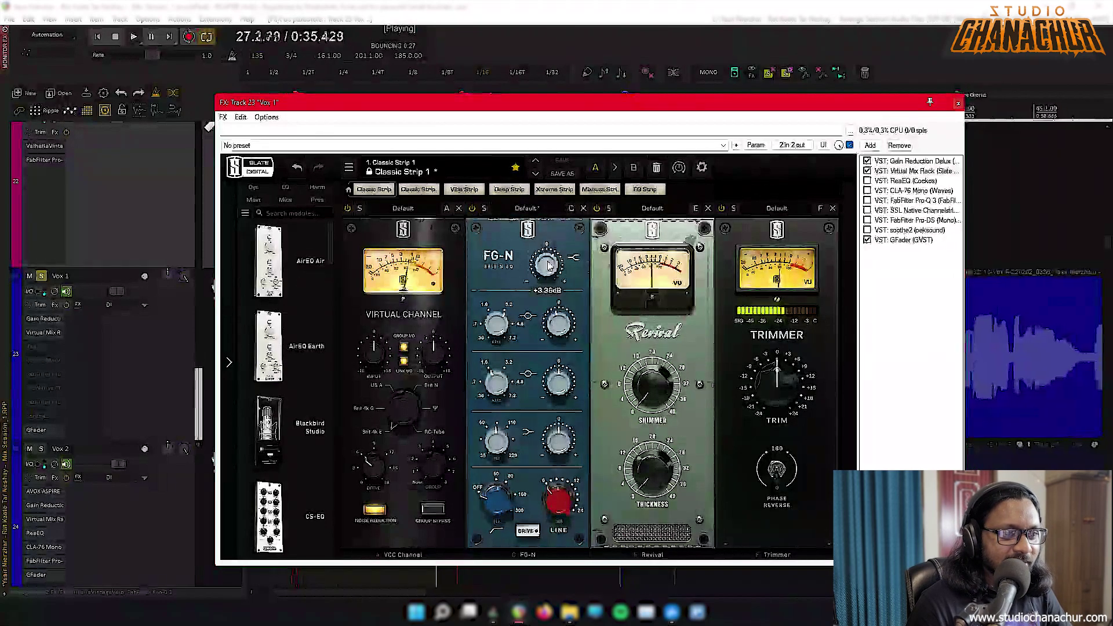
Show the Vox 1 chain's ReaEQ in its own floating window and play the vocal while examining high-pass band 1
click(906, 180)
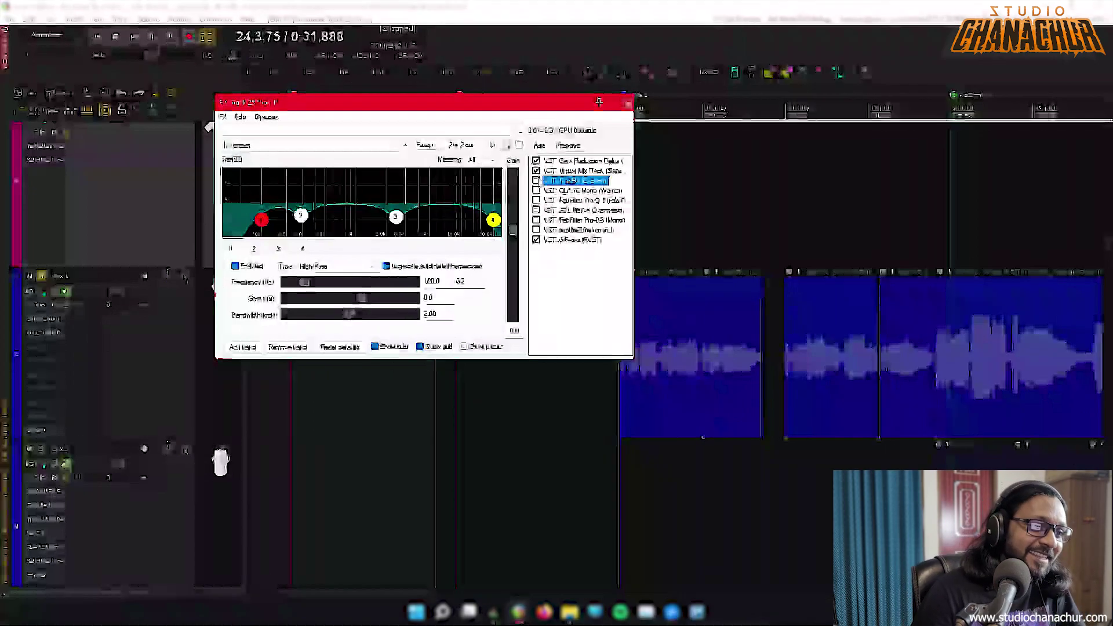
double_click(573, 182)
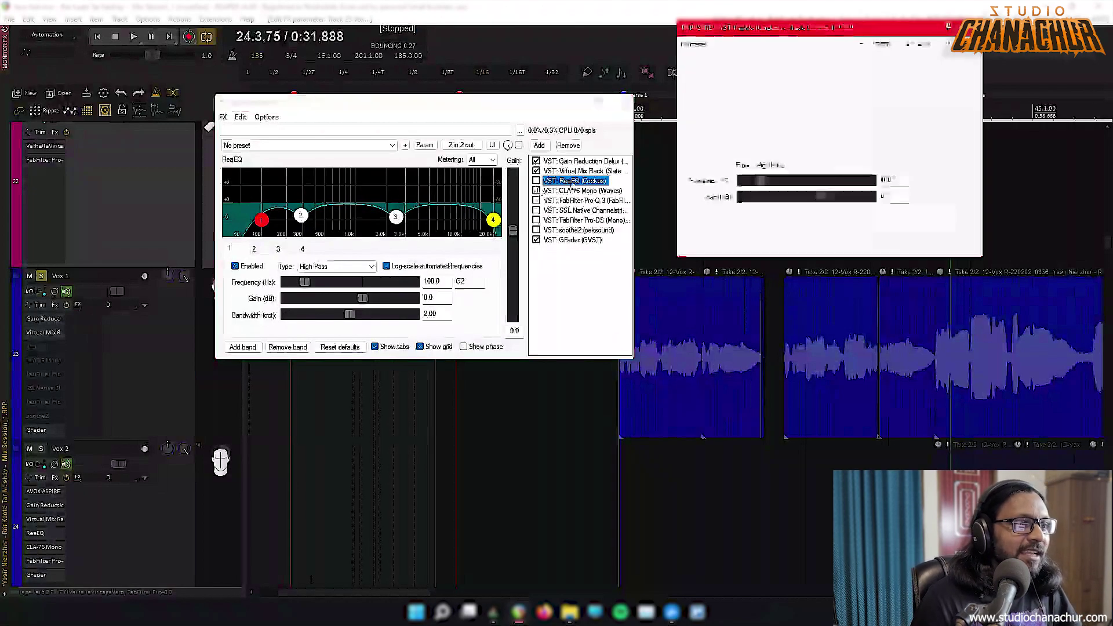
drag(853, 27, 523, 76)
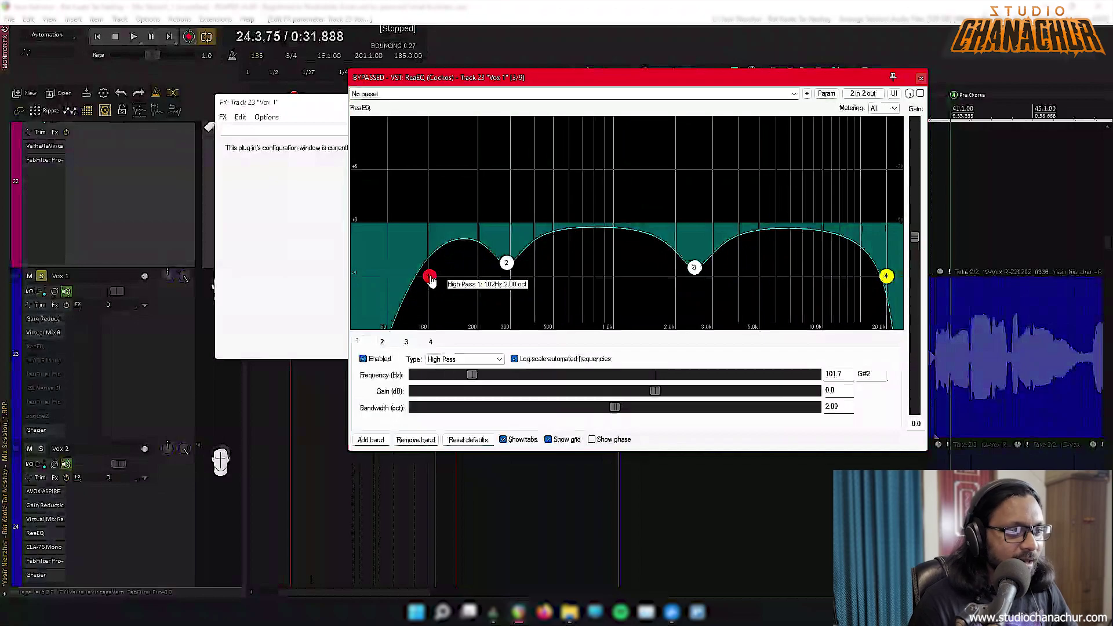
key(space)
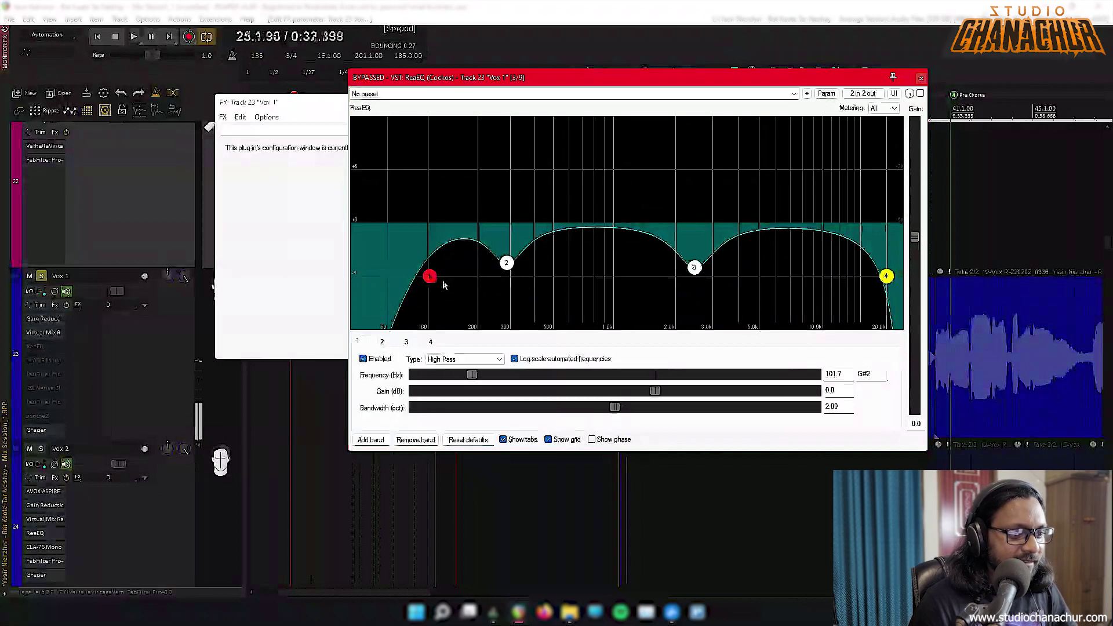
Try a strong gain boost on ReaEQ band 2 at 287.6 Hz and play Vox 1 to hear that frequency range
click(508, 262)
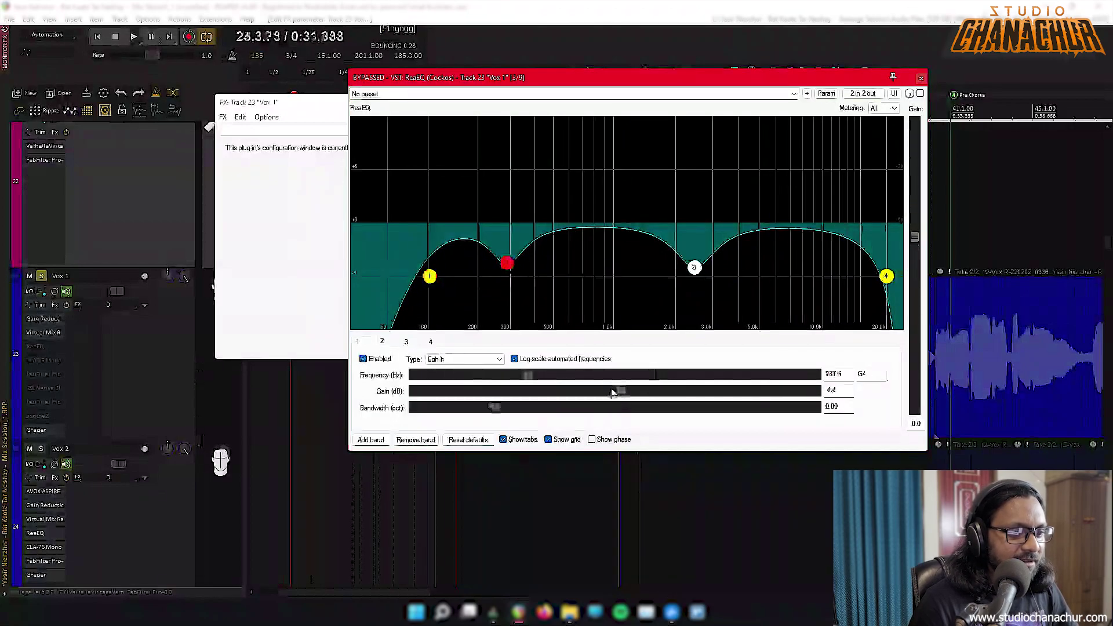
drag(619, 392, 750, 377)
key(space)
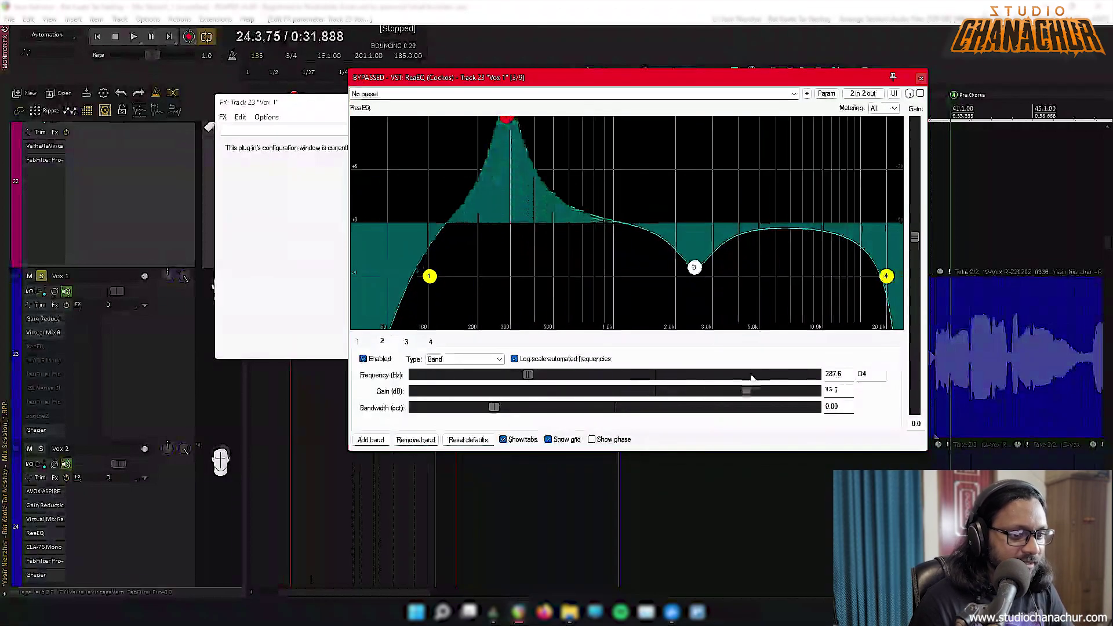
key(space)
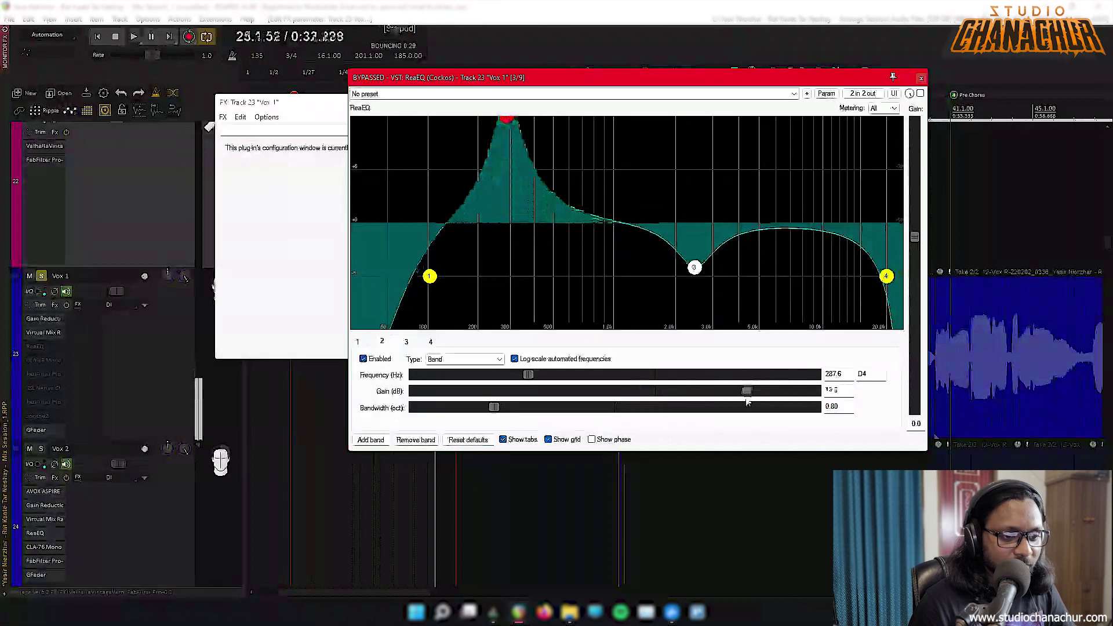
Lower ReaEQ band 2's gain to -5.1 dB, audition the cut, and undo the band's gain changes
drag(751, 392, 615, 404)
key(space)
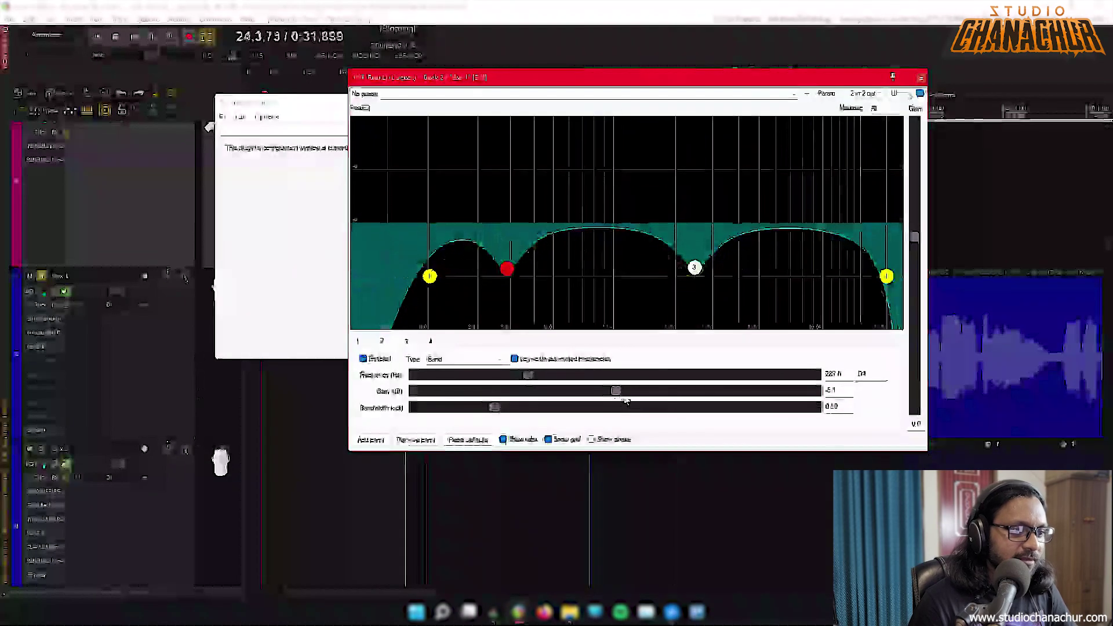
key(ctrl+z)
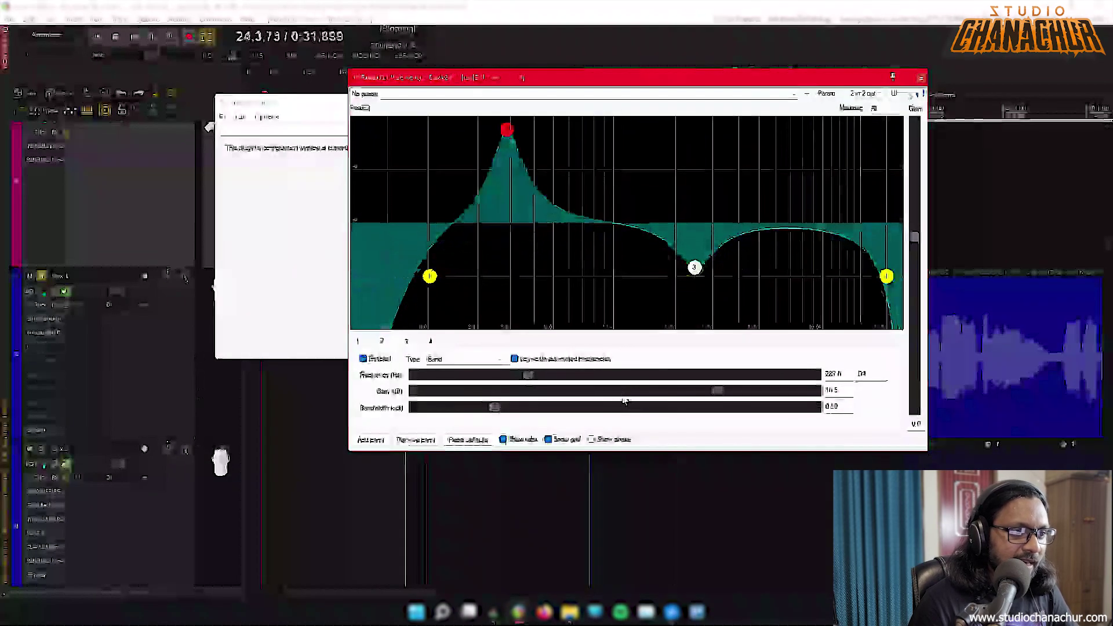
key(ctrl+z)
key(ctrl+z)
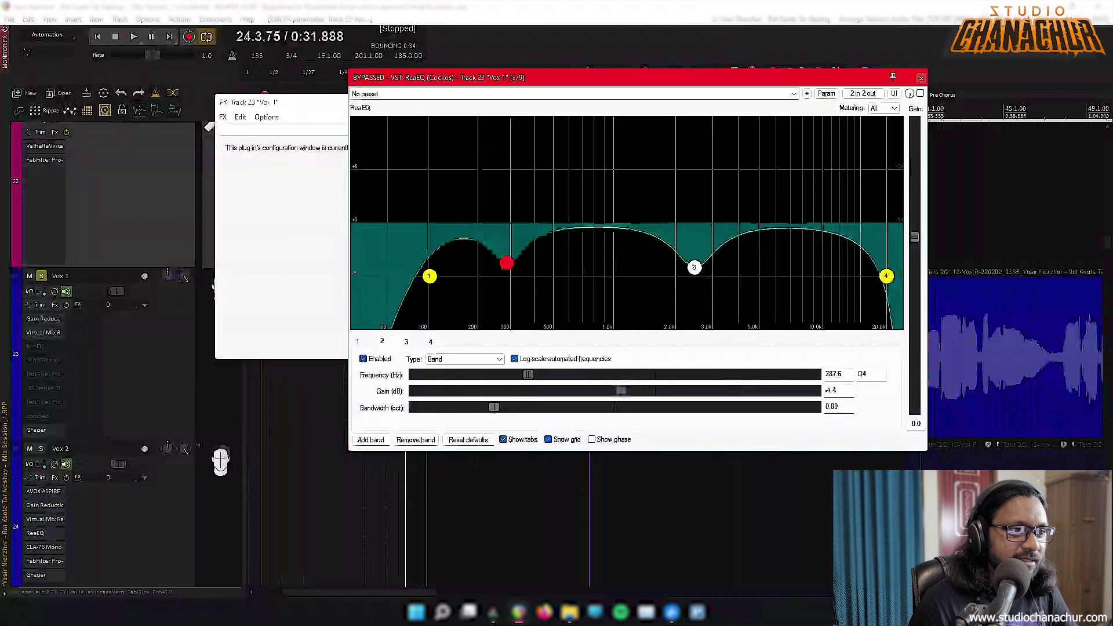
Fine-tune the gain cut of ReaEQ band 3 while auditioning Vox 1, and select low-pass band 4 for inspection
click(695, 268)
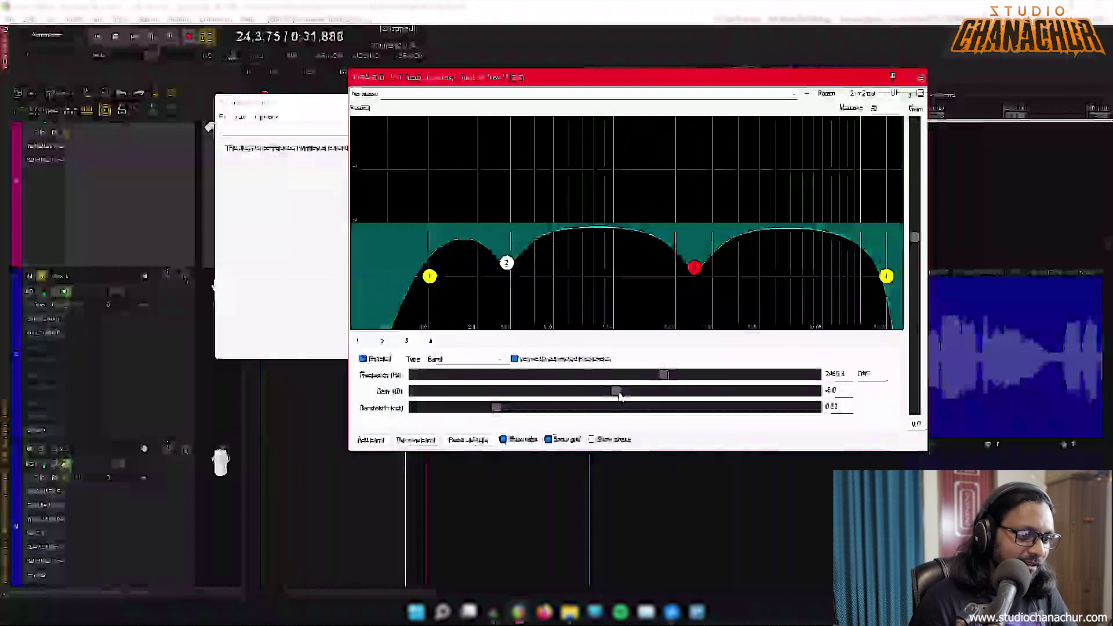
mouse_move(619, 396)
mouse_down()
mouse_move(718, 396)
mouse_move(606, 396)
mouse_move(671, 394)
mouse_move(622, 392)
mouse_up()
key(space)
key(space)
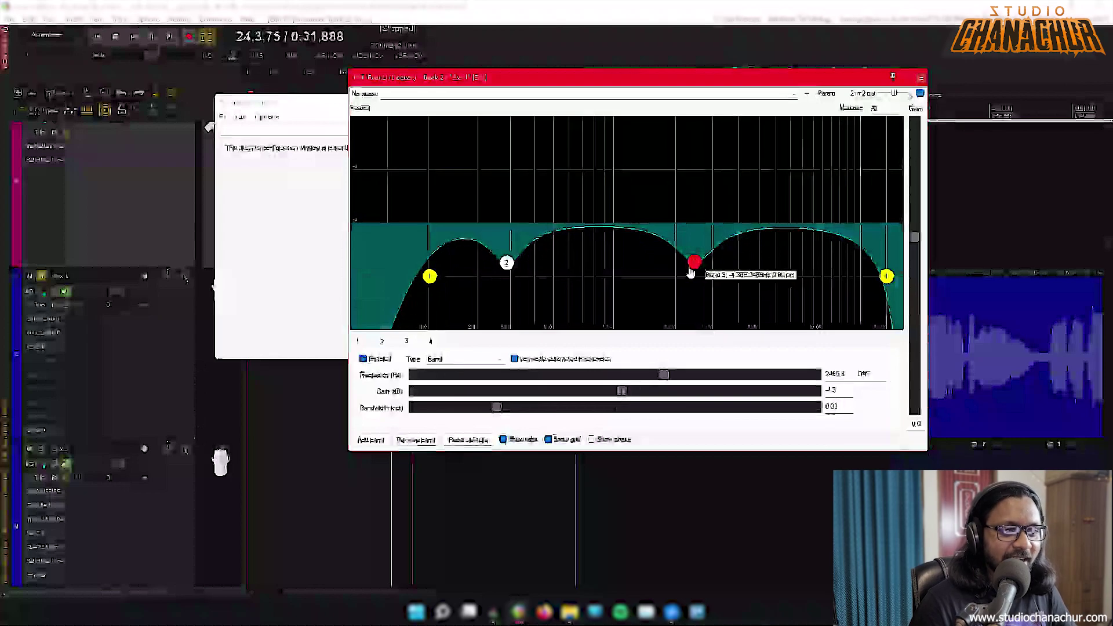
drag(694, 264, 693, 269)
click(889, 277)
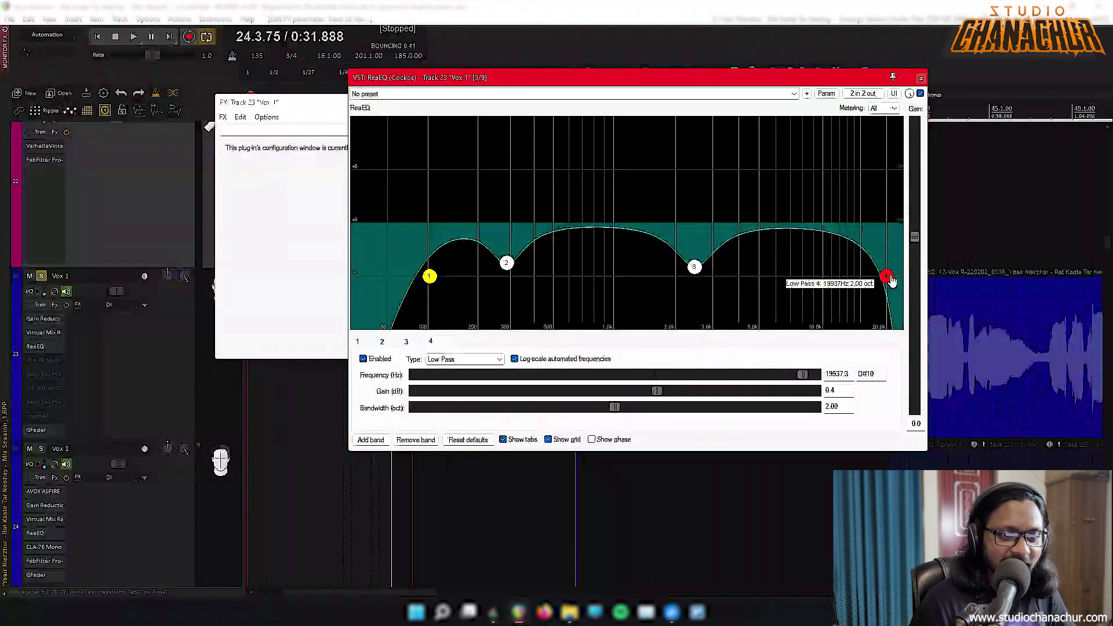
Close the floating ReaEQ window and re-enable CLA-76 Mono in the Vox 1 chain with its interface shown
click(921, 78)
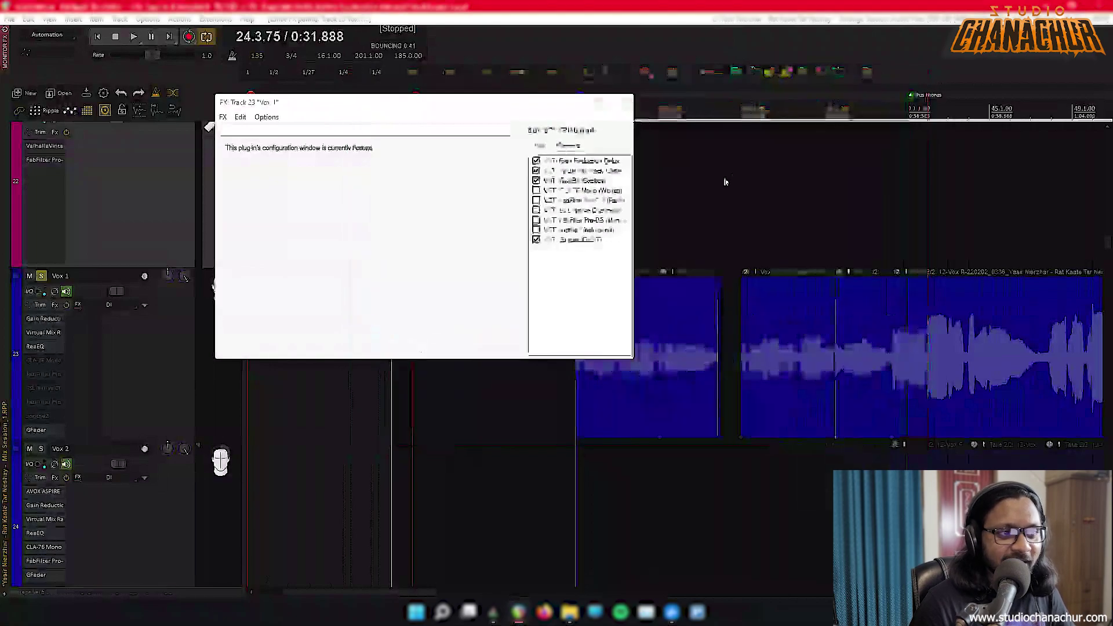
click(855, 190)
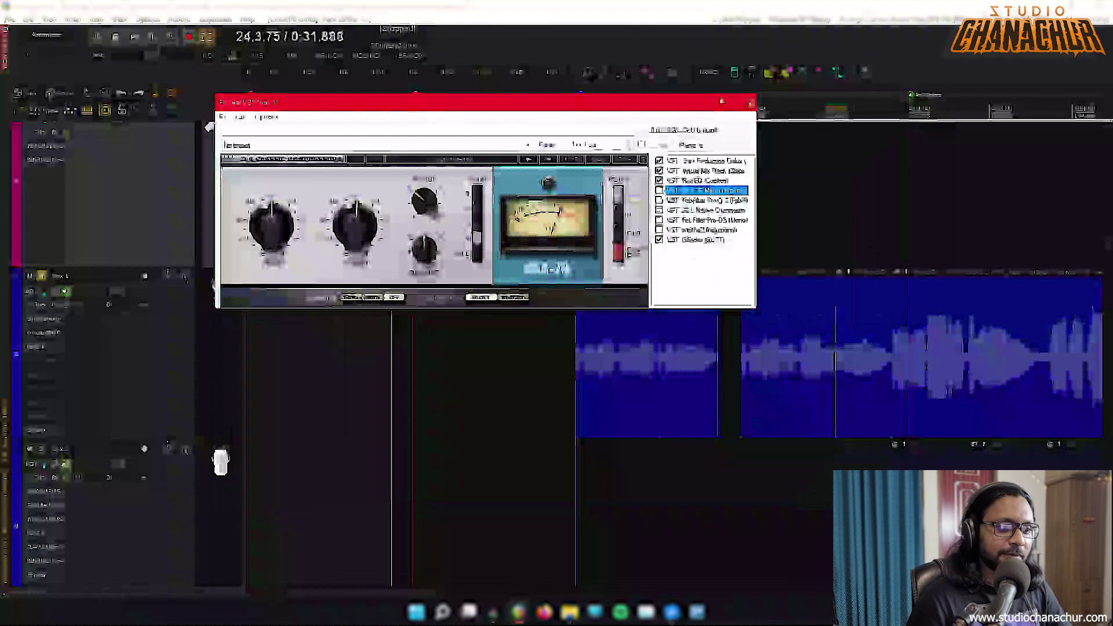
click(660, 191)
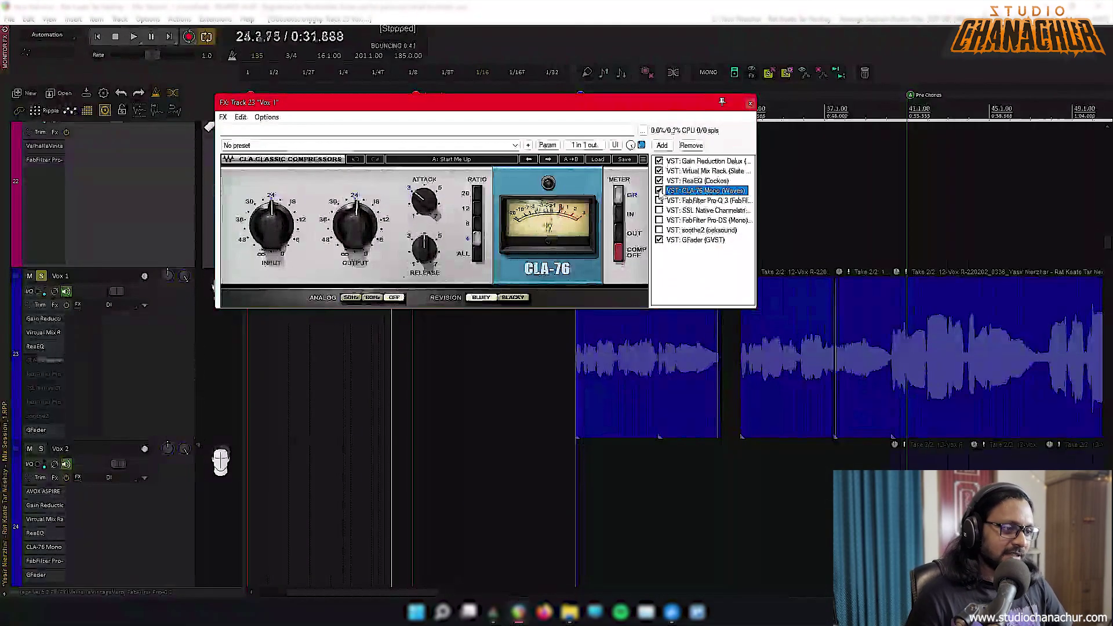
click(659, 191)
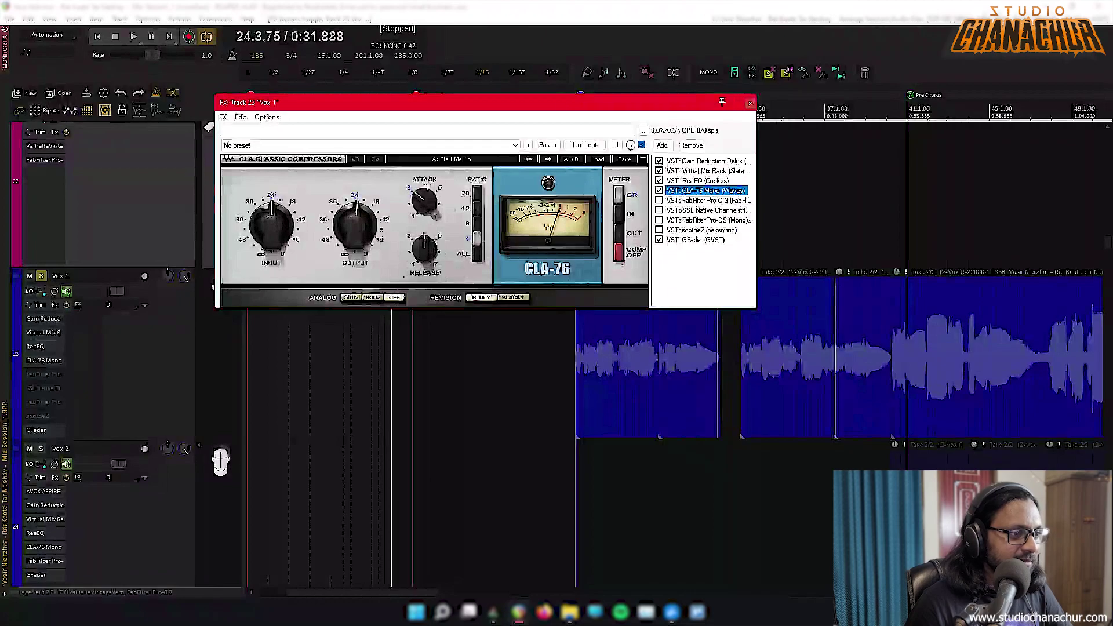
Slightly adjust the CLA-76 attack, check the release setting and play Vox 1 to hear the compression
click(421, 203)
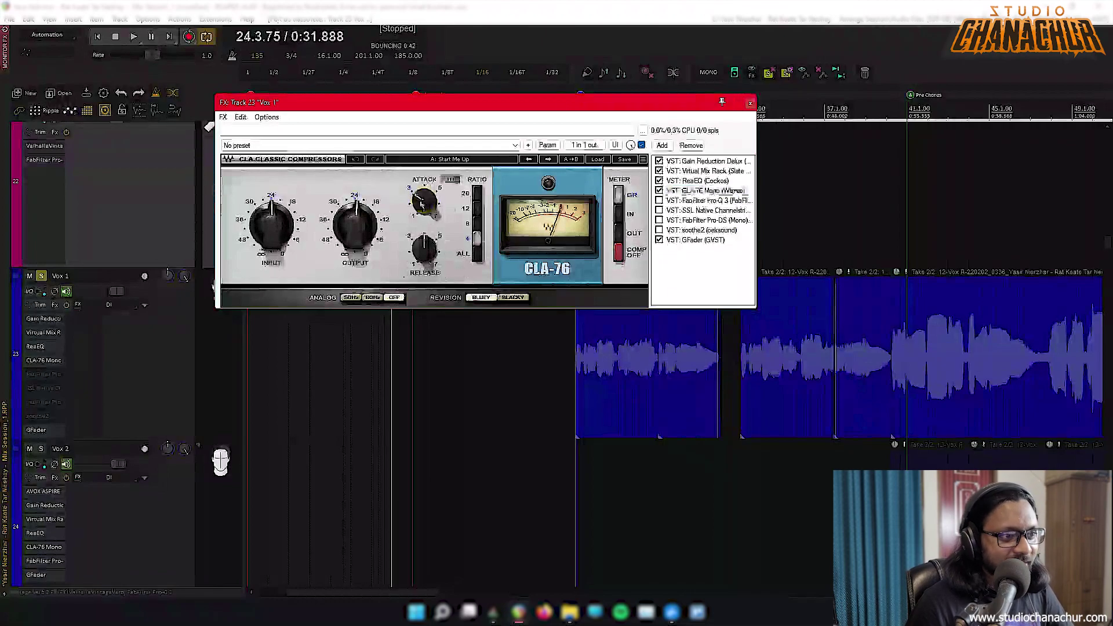
drag(422, 203, 421, 204)
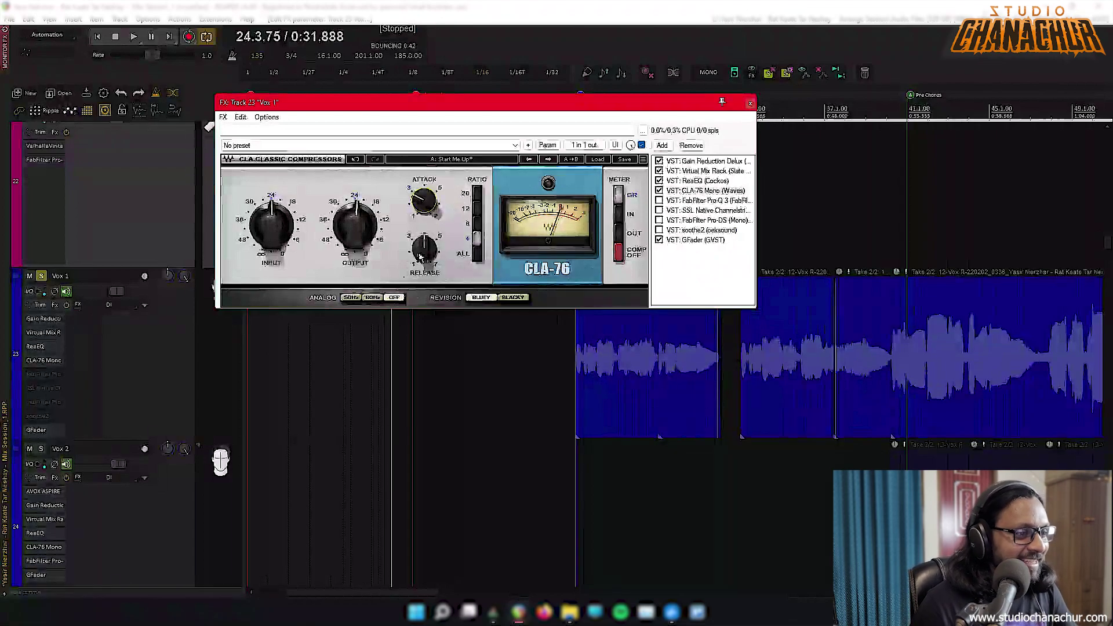
mouse_move(421, 257)
key(space)
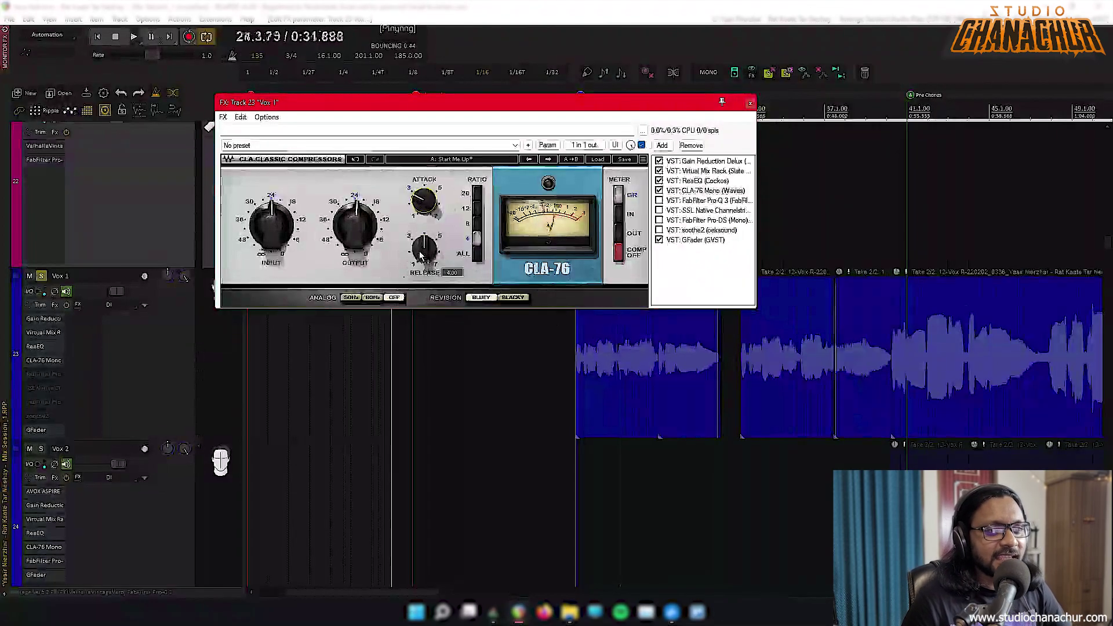
key(space)
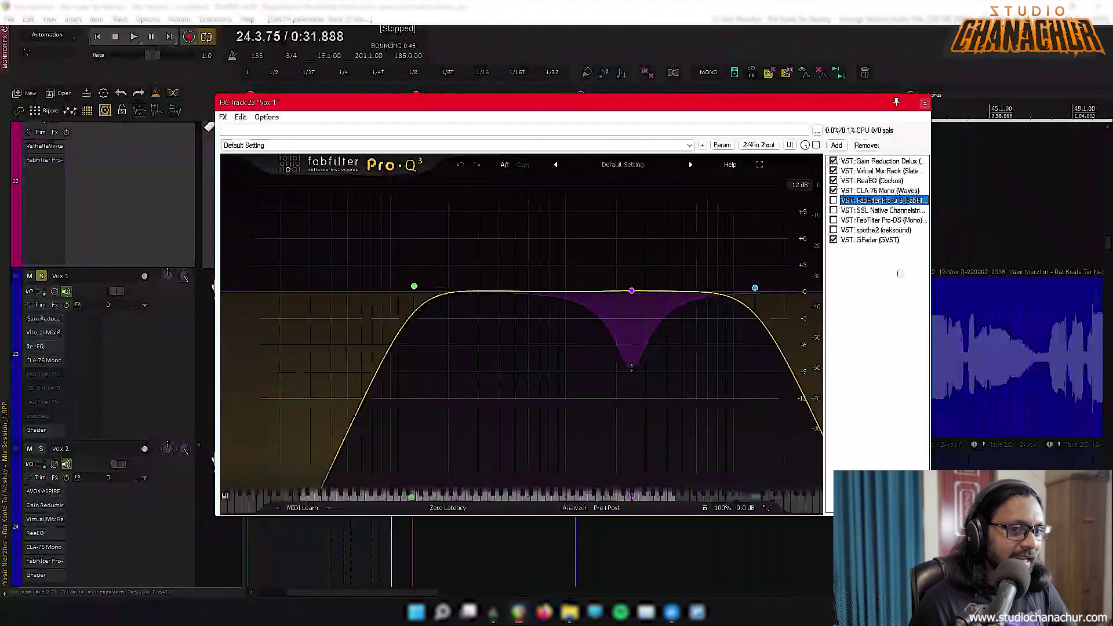
Re-enable FabFilter Pro-Q 3 in the Vox 1 chain and play the vocal briefly to see its low cut working
click(834, 200)
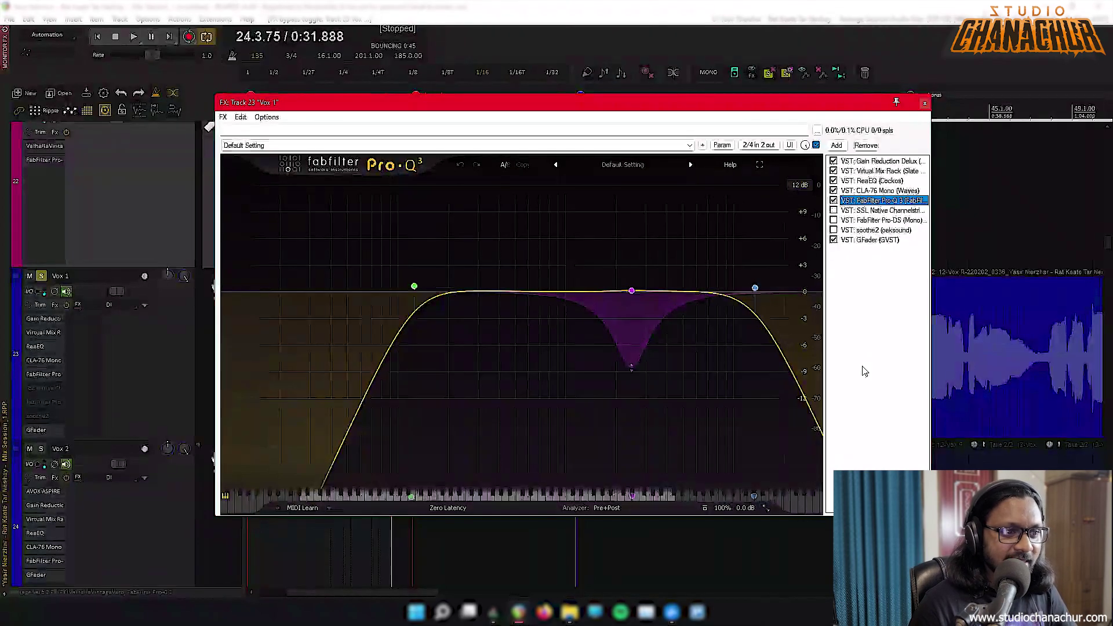
key(space)
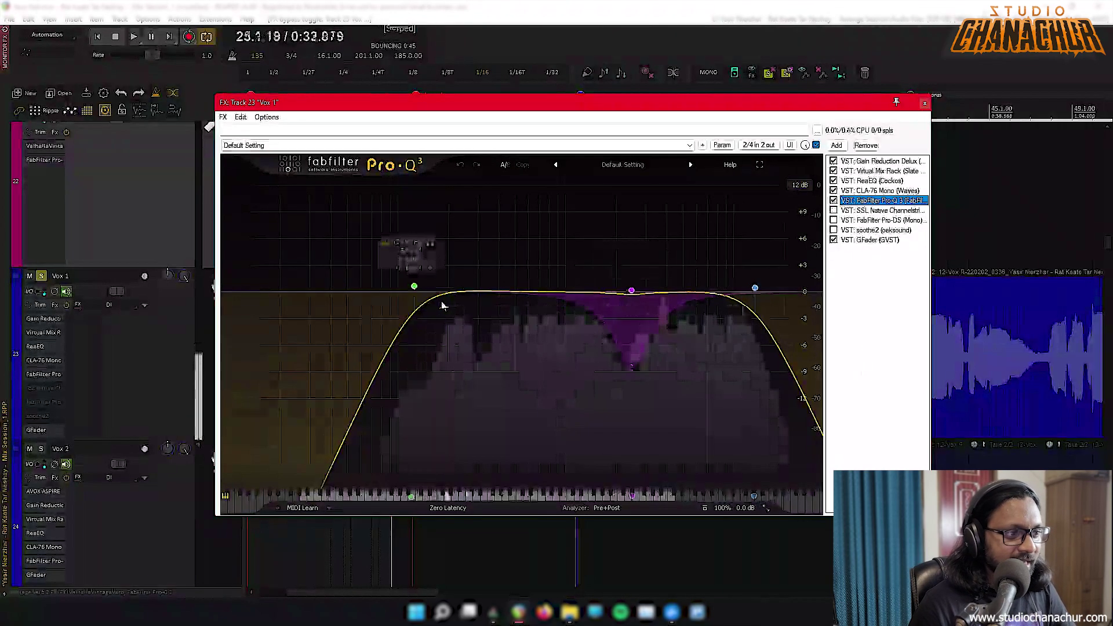
key(space)
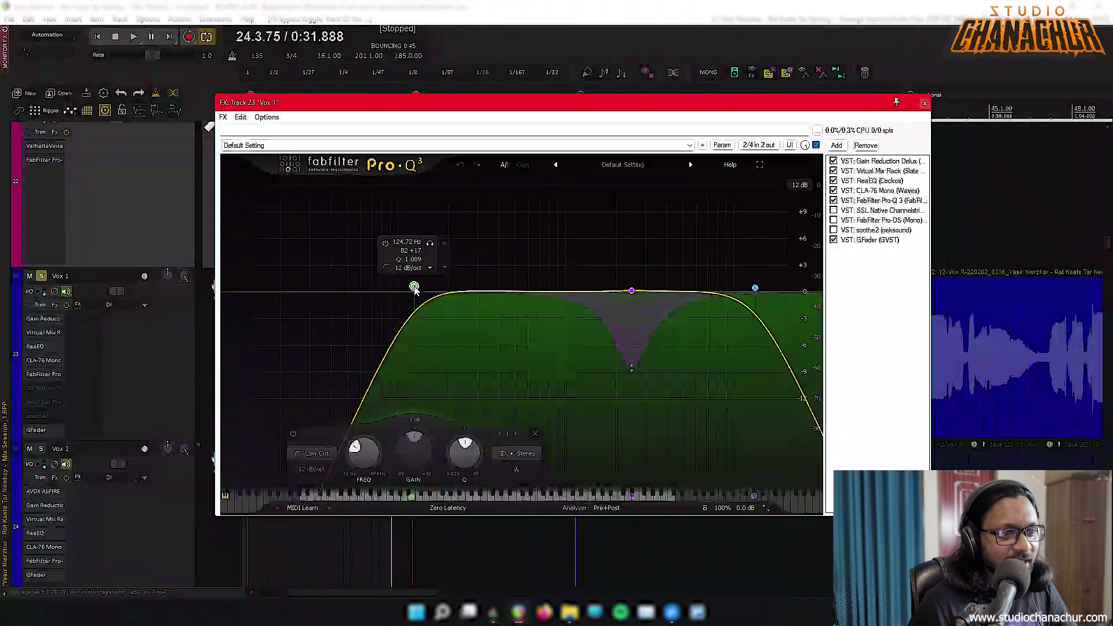
Select the Pro-Q 3 bell band at 2473.9 Hz and play Vox 1 to examine its dynamic range behaviour
key(space)
click(632, 292)
key(space)
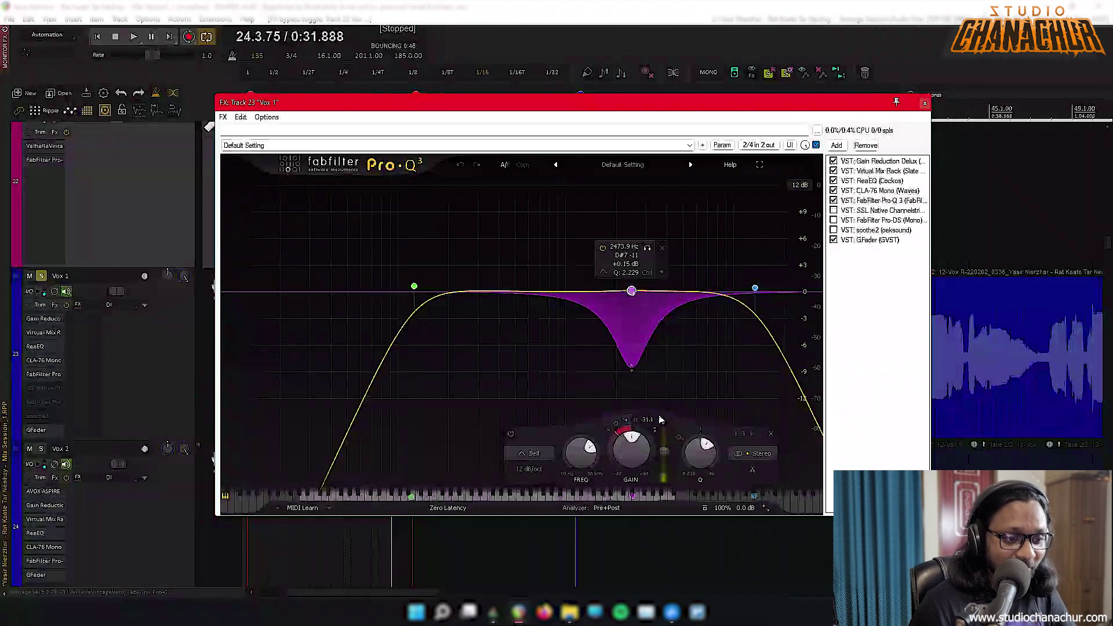
key(space)
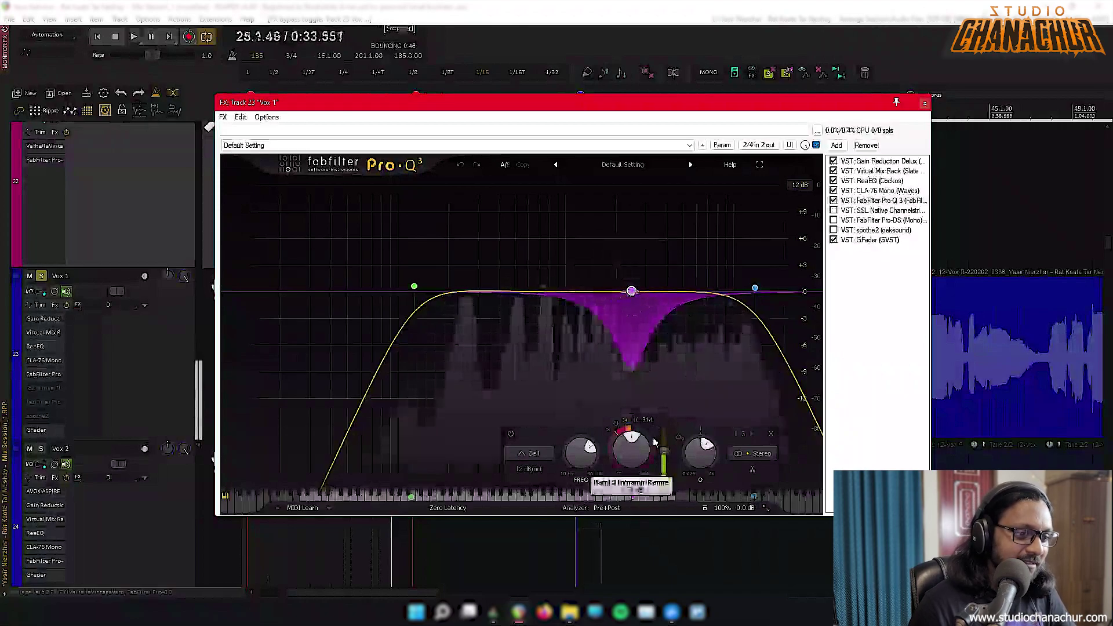
mouse_move(654, 443)
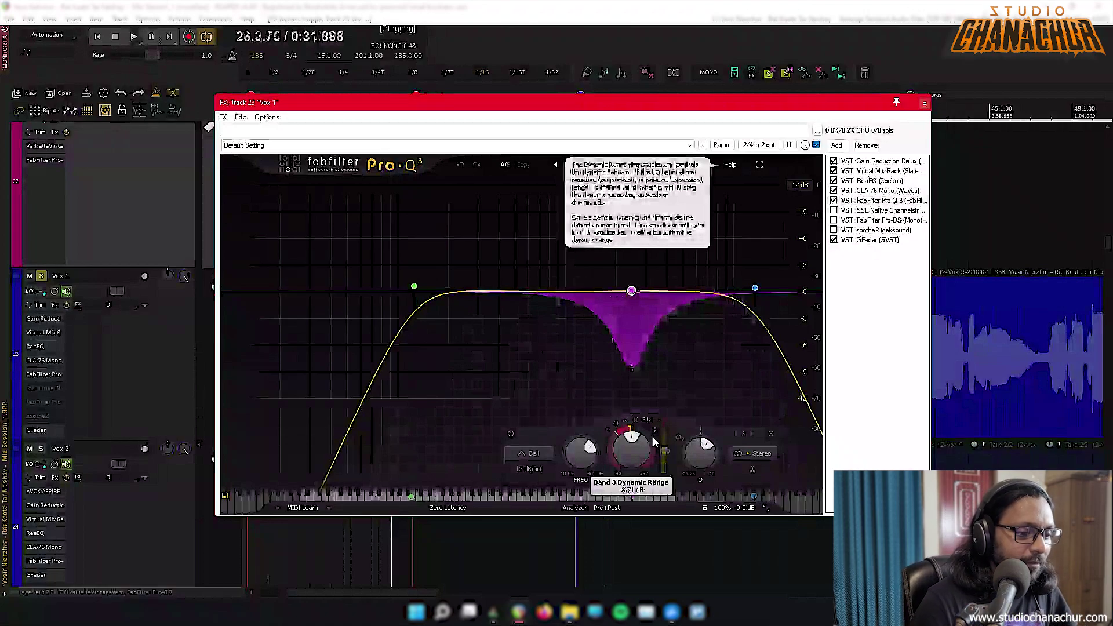
Play Vox 1 again to hear the Pro-Q 3 dynamic bell band and check the high cut band
key(space)
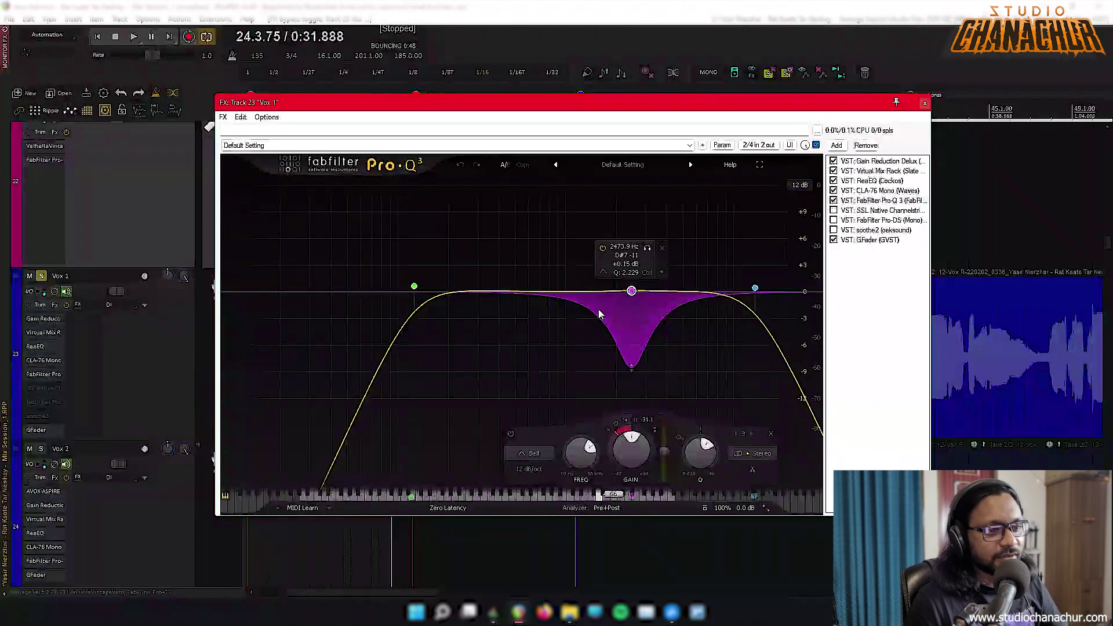
key(space)
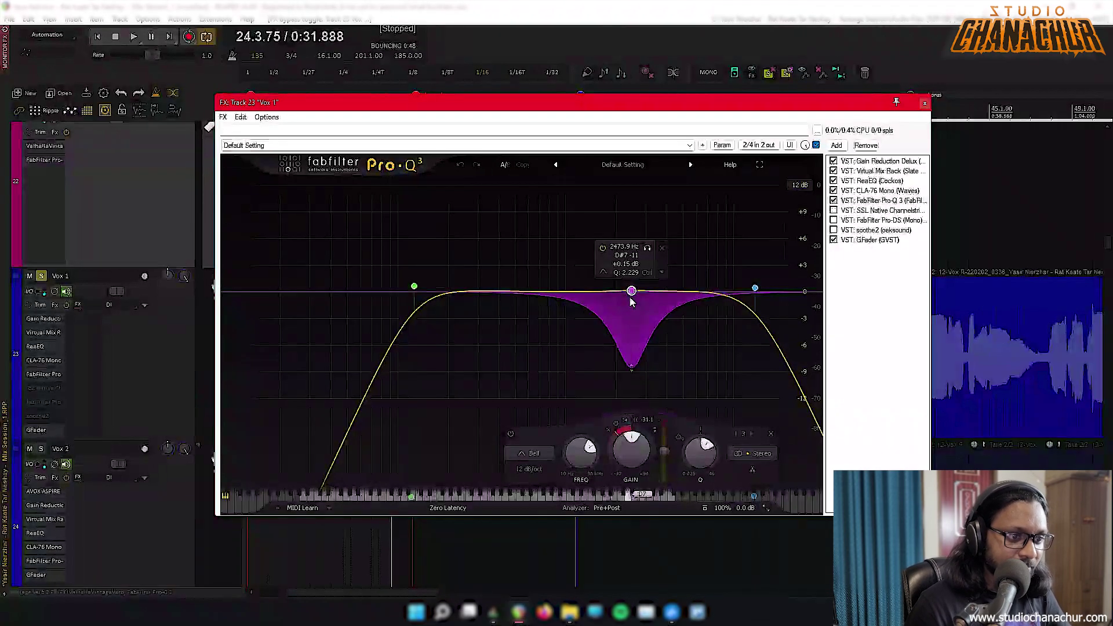
key(space)
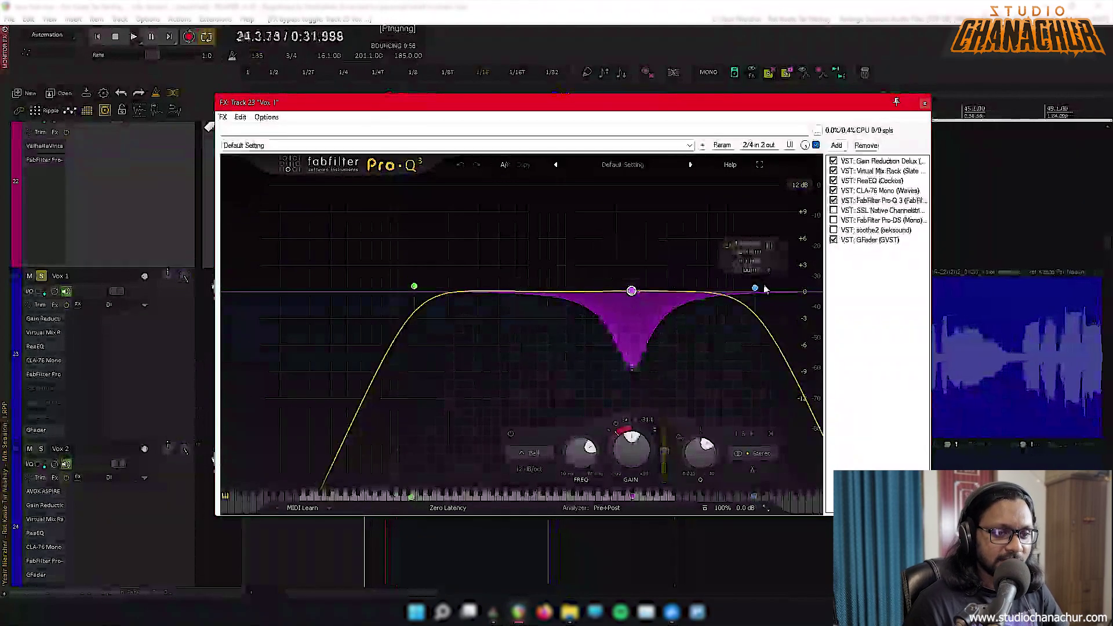
key(space)
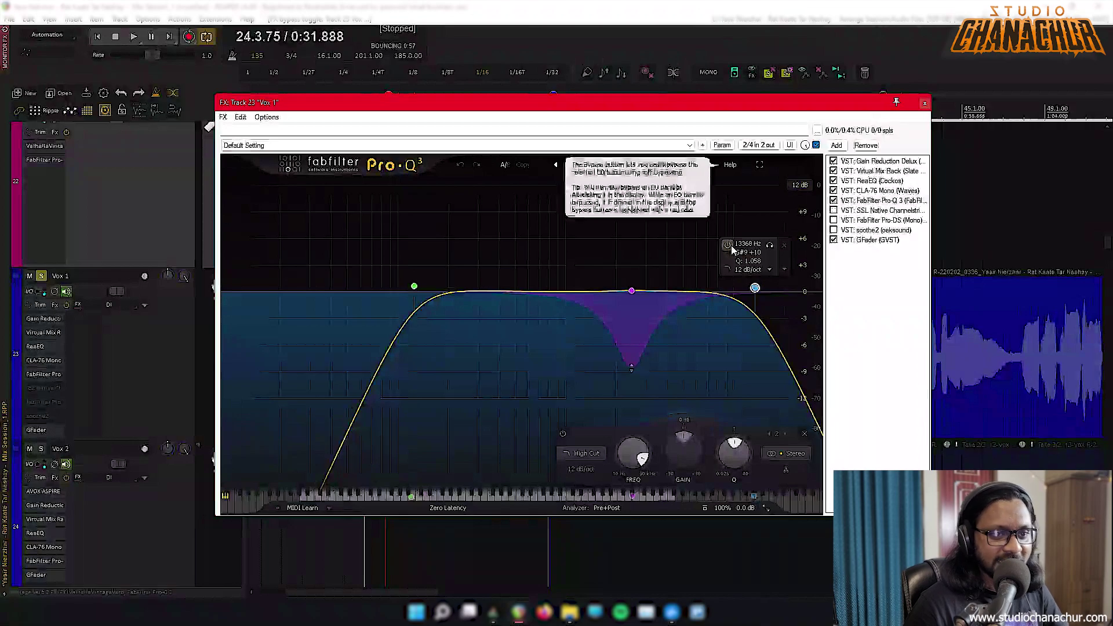
View the Pro-DS and SSL Channelstrip interfaces in the Vox 1 chain, and compare the Virtual Mix Rack settings with CLA-76 Mono
click(882, 220)
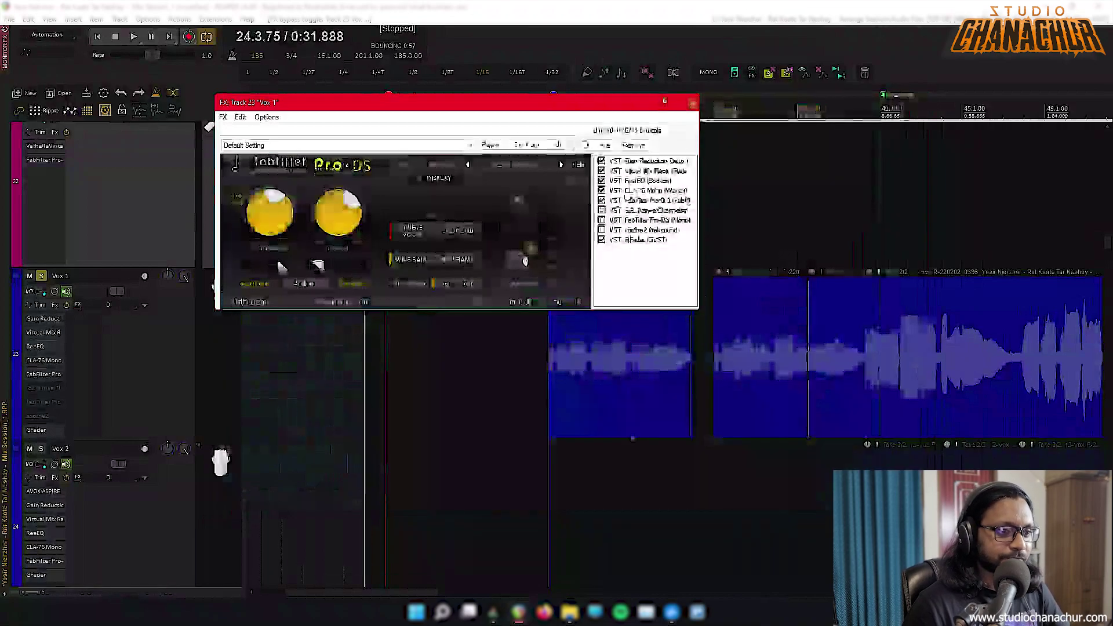
click(643, 211)
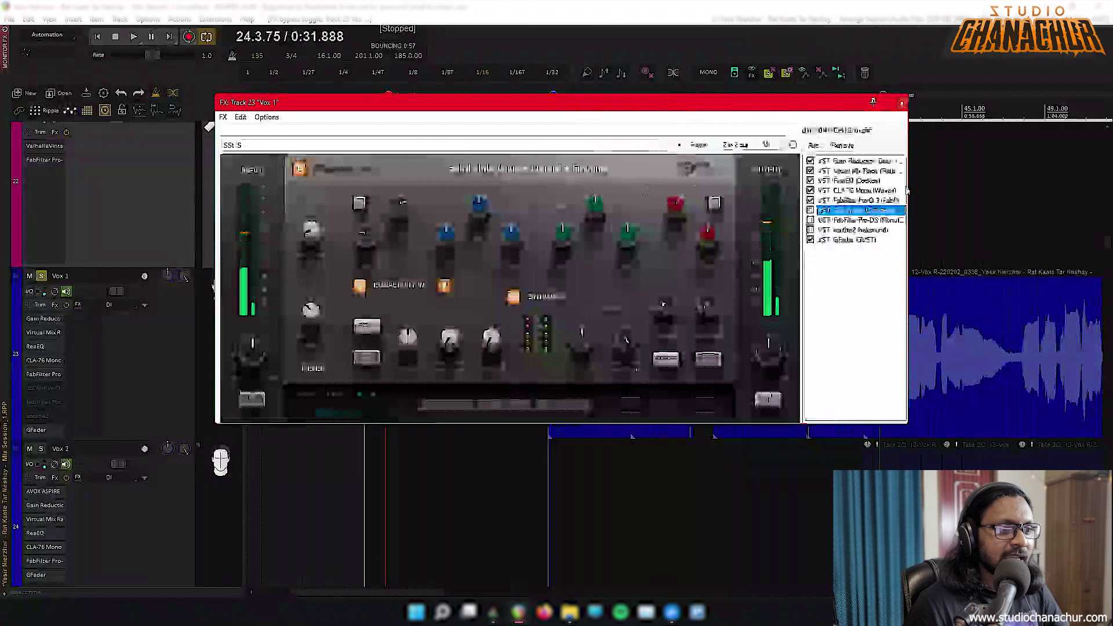
click(858, 171)
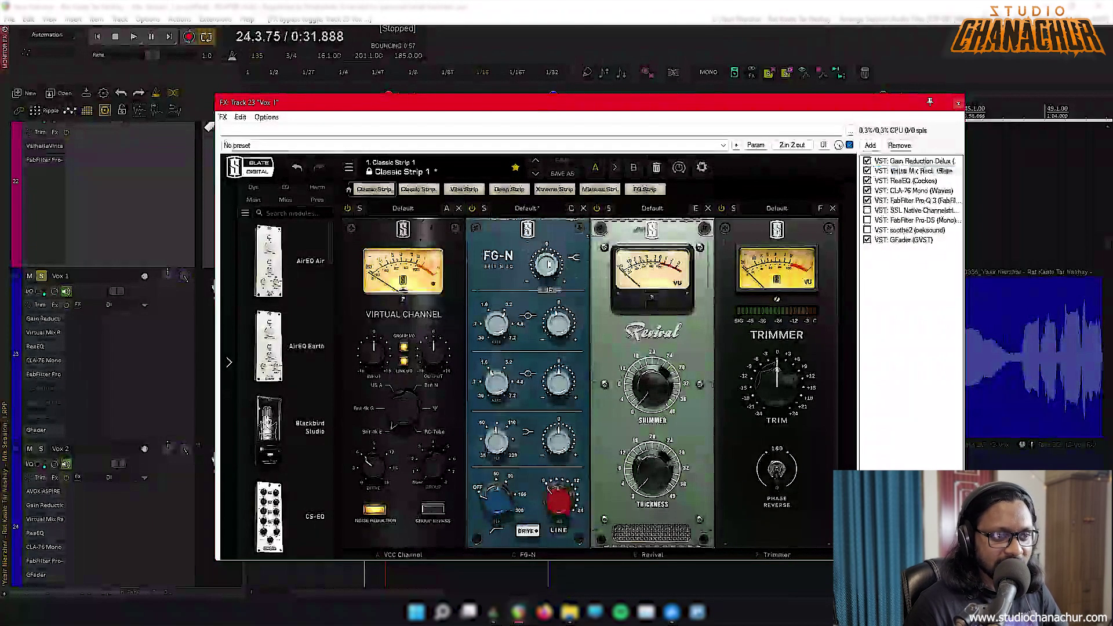
key(Down)
key(Down)
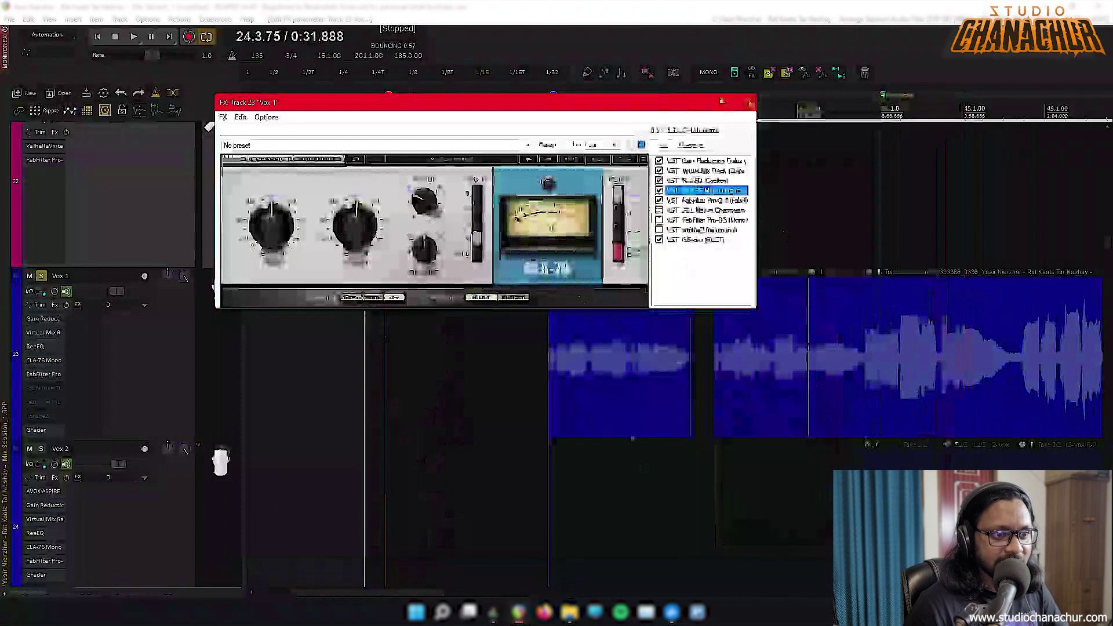
key(Up)
key(Up)
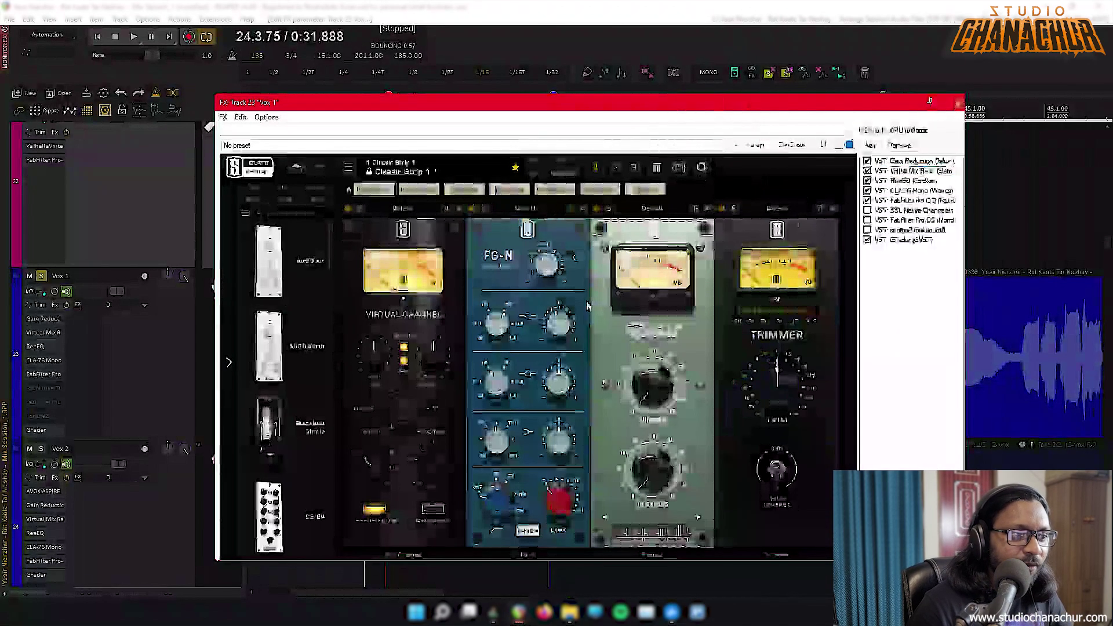
key(Down)
key(Down)
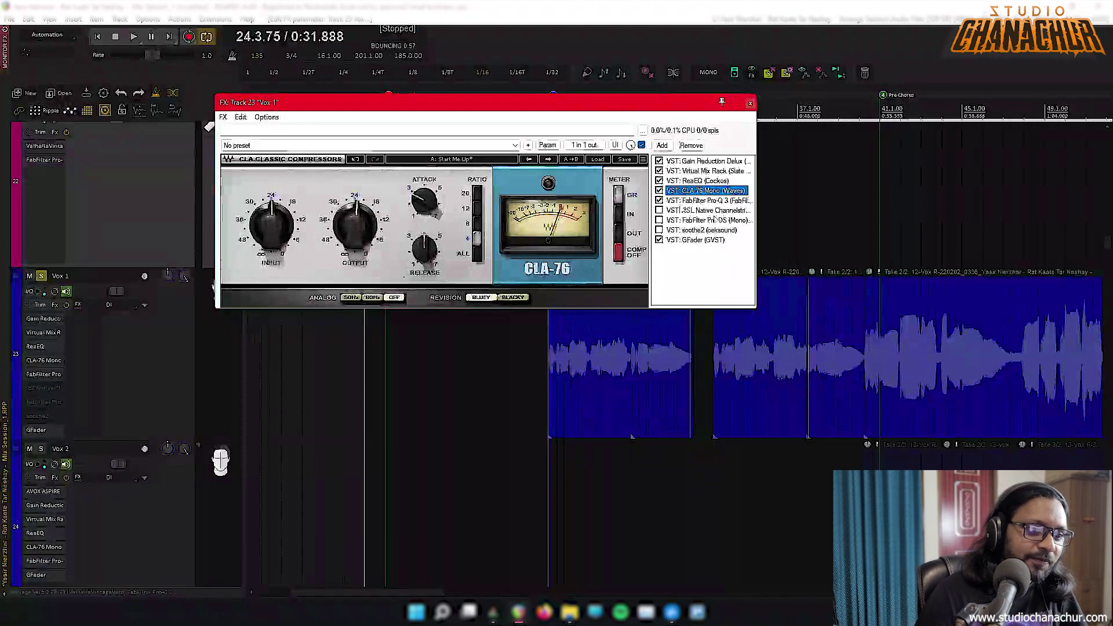
Re-enable SSL Native Channelstrip in the Vox 1 chain, play the vocal briefly and check the strip's low-pass filter setting
click(710, 211)
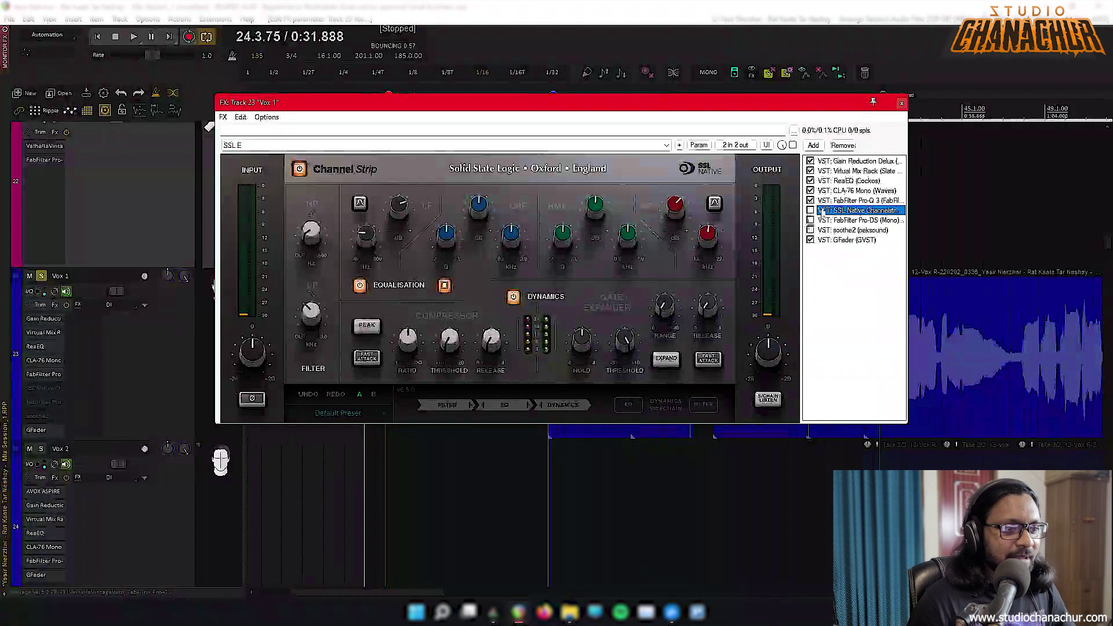
click(810, 210)
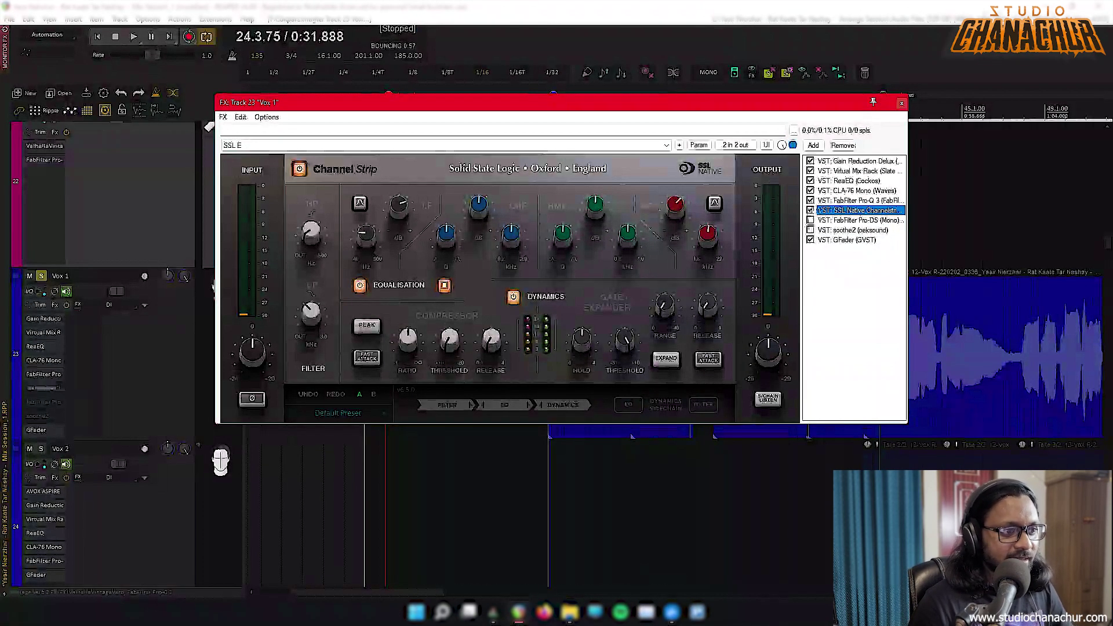
key(space)
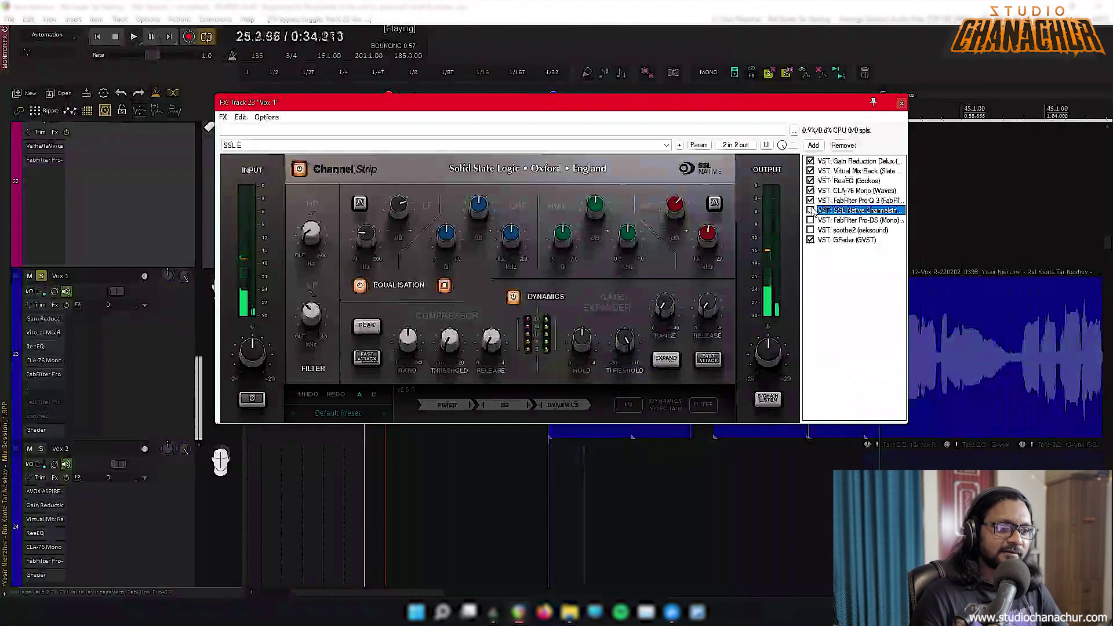
key(space)
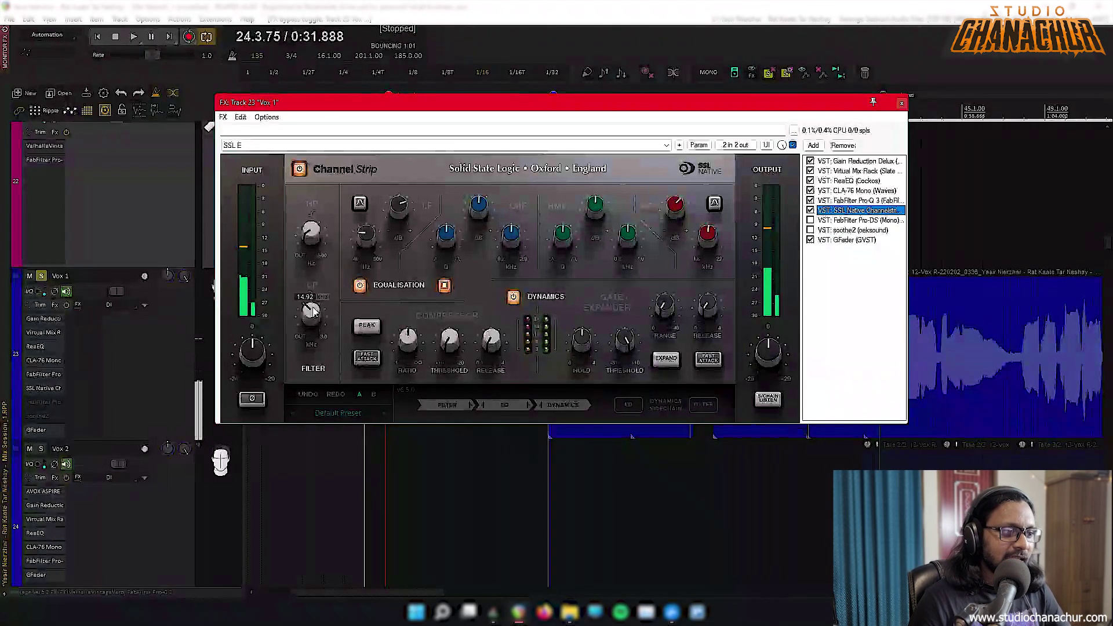
mouse_move(313, 312)
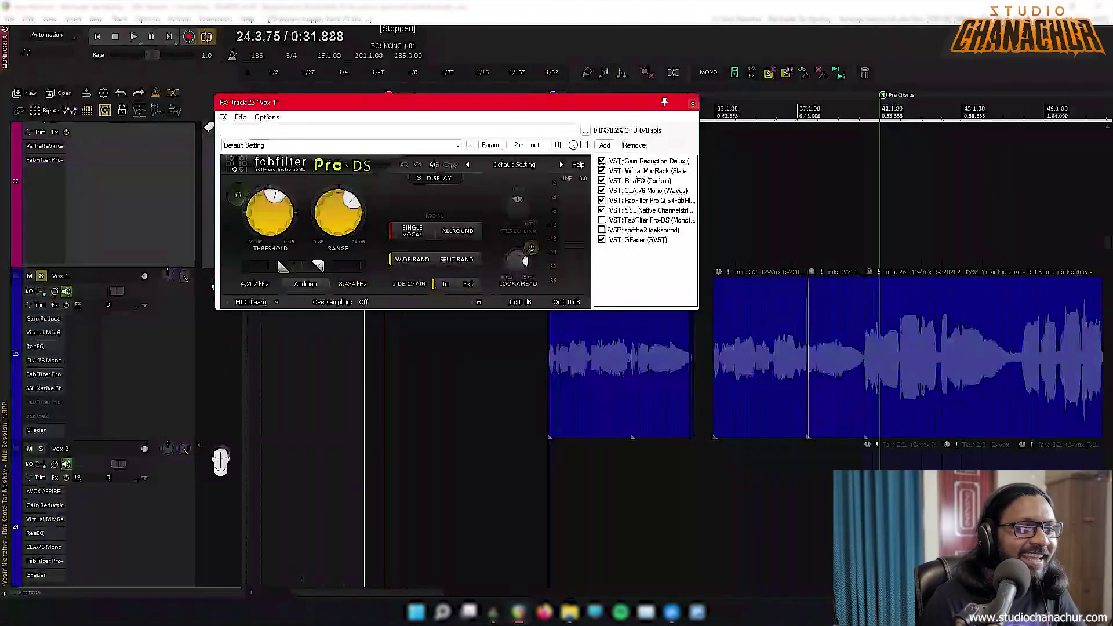
Re-enable FabFilter Pro-DS in the Vox 1 chain and play the vocal to hear the de-essing
click(608, 221)
key(space)
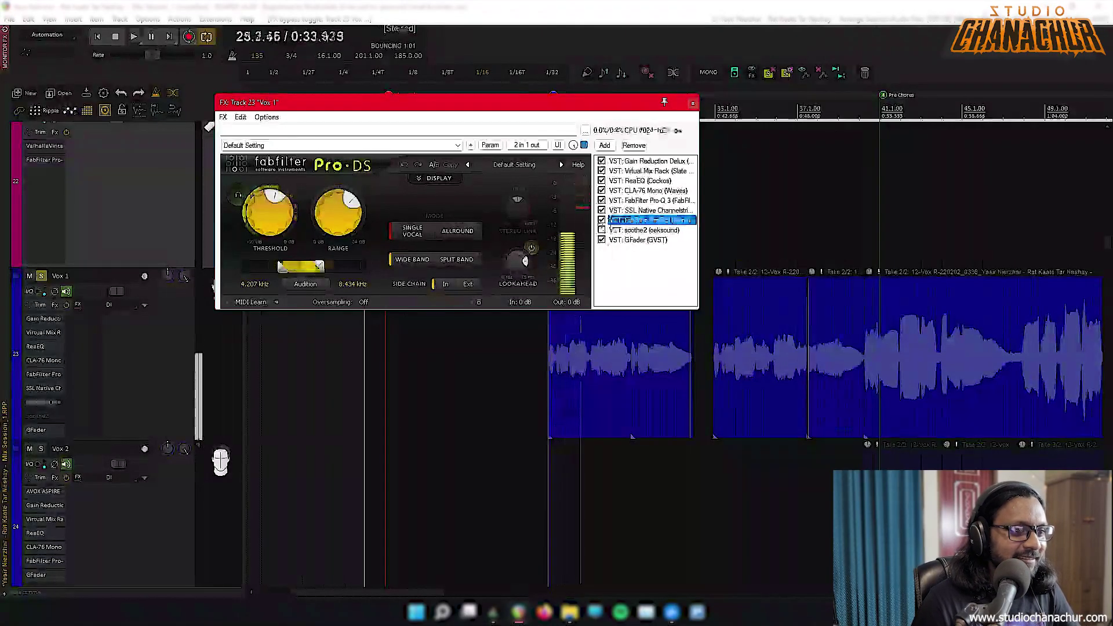
click(602, 221)
key(space)
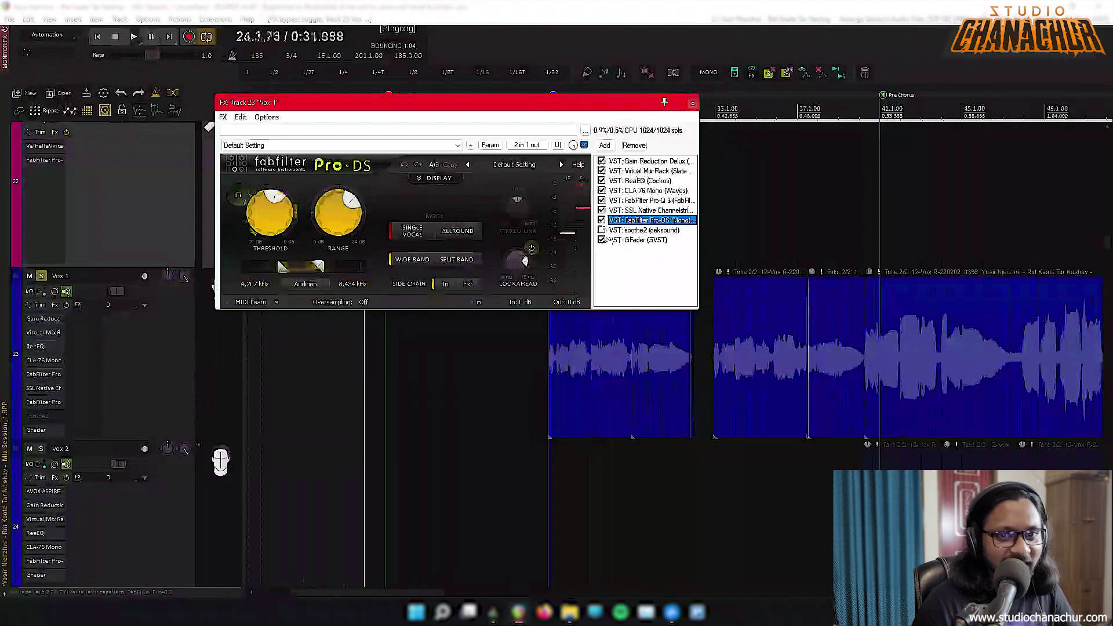
key(space)
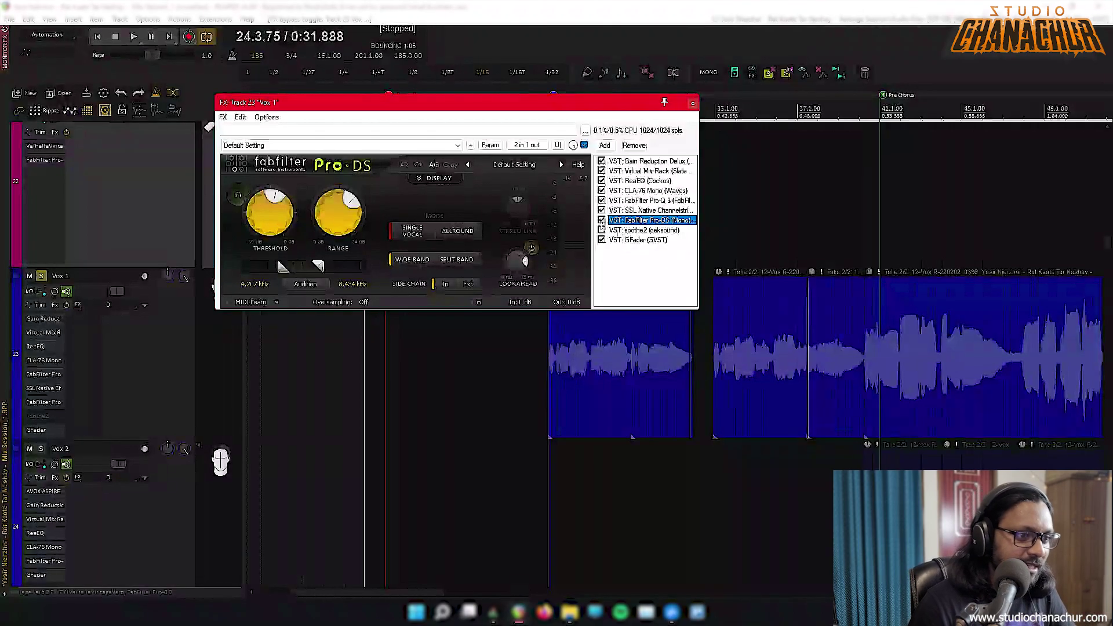
Re-enable soothe2 in the Vox 1 chain and toggle its bypass during playback to compare the vocal with and without it
click(613, 231)
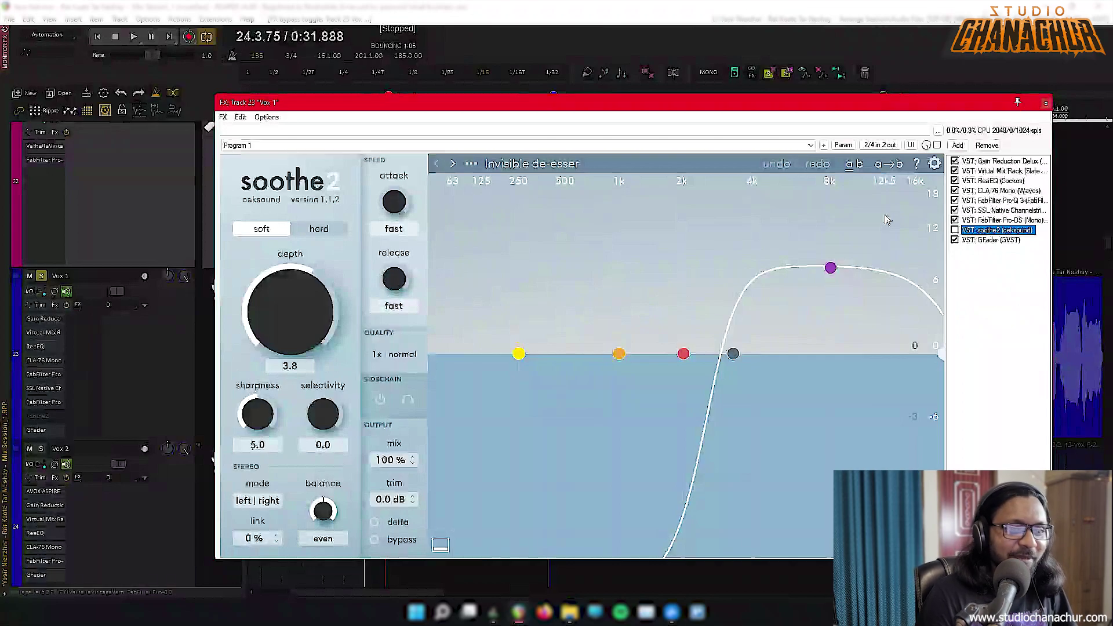
click(954, 230)
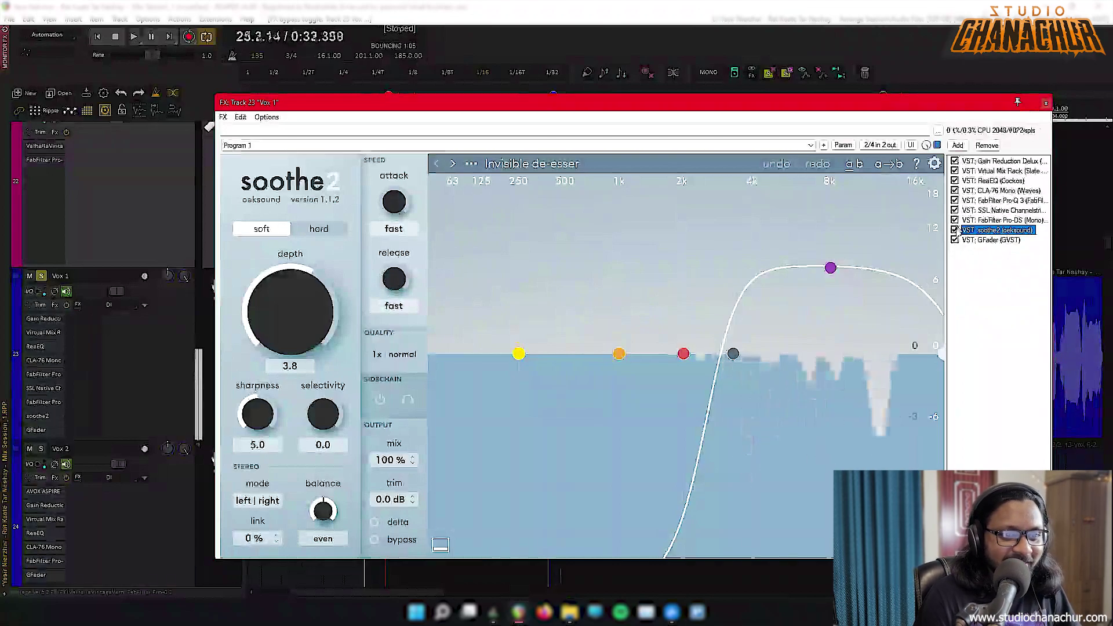
click(955, 230)
click(955, 230)
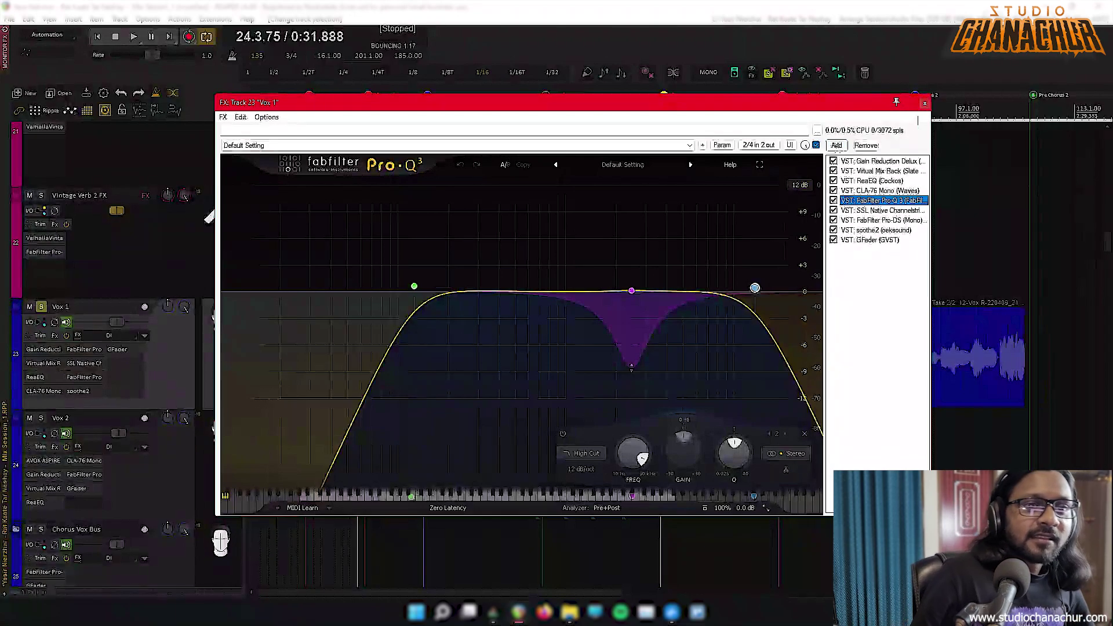
Close the Vox 1 FX window, reduce the track heights in the arrangement and bring up the mixer
click(925, 105)
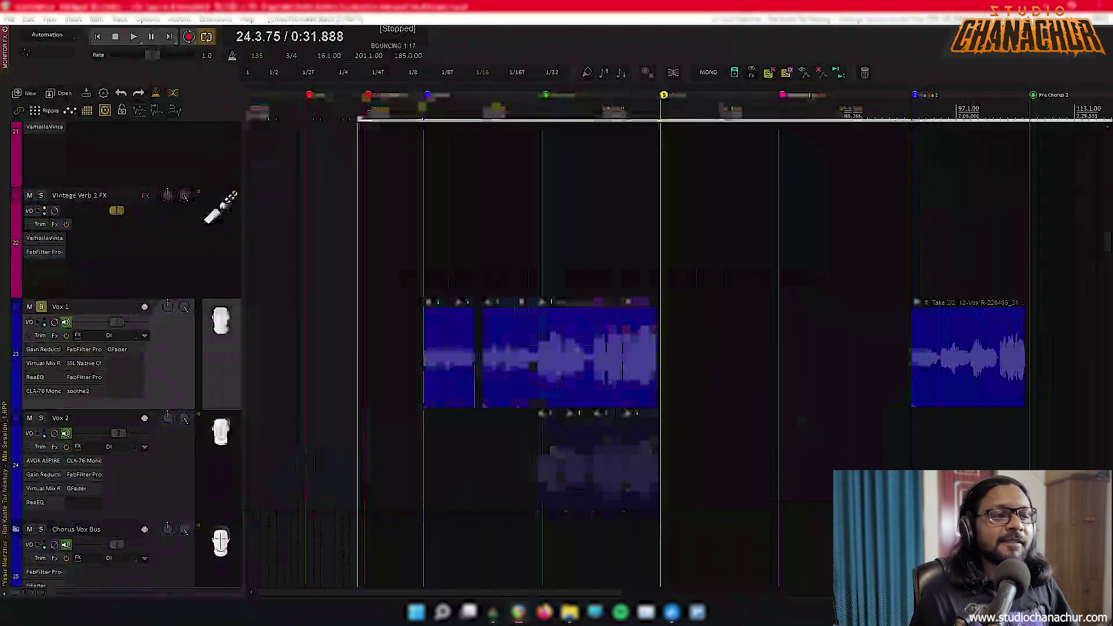
scroll(473, 274, down, 3)
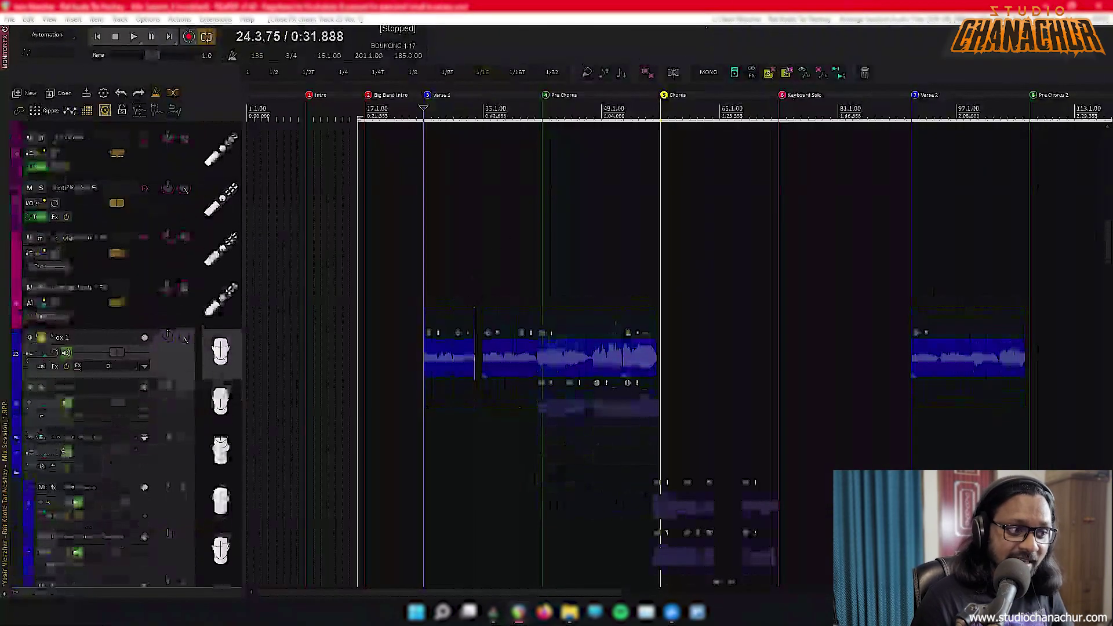
click(433, 320)
scroll(471, 334, up, 5)
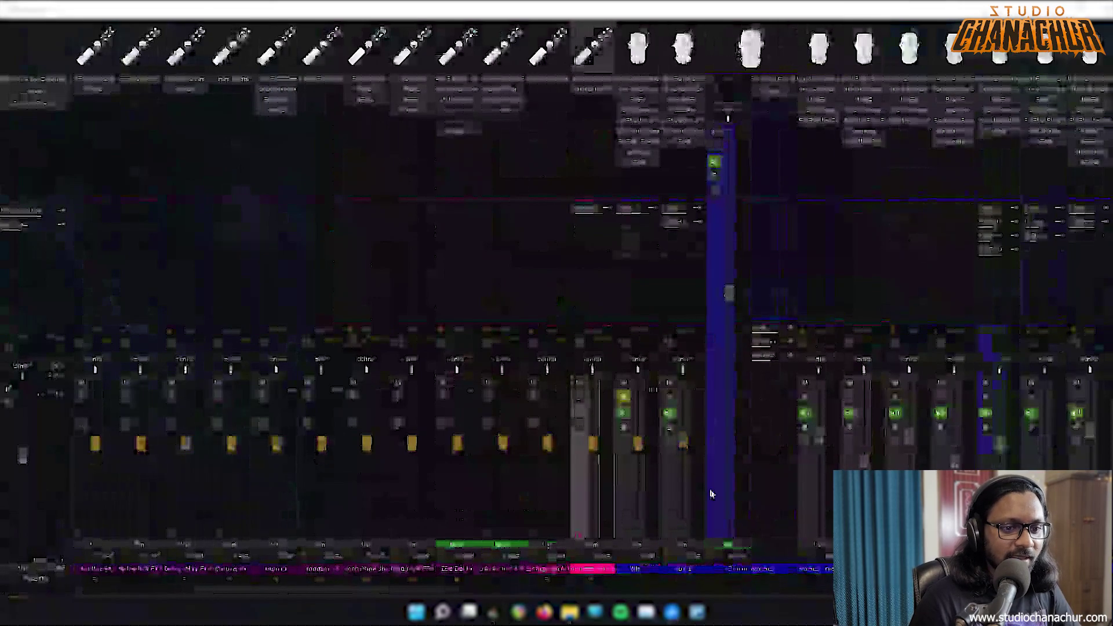
Switch Vox 1's active effects send from the TApe Fx track to EFX DLY Fx and select the EFX DLY Fx track
click(640, 248)
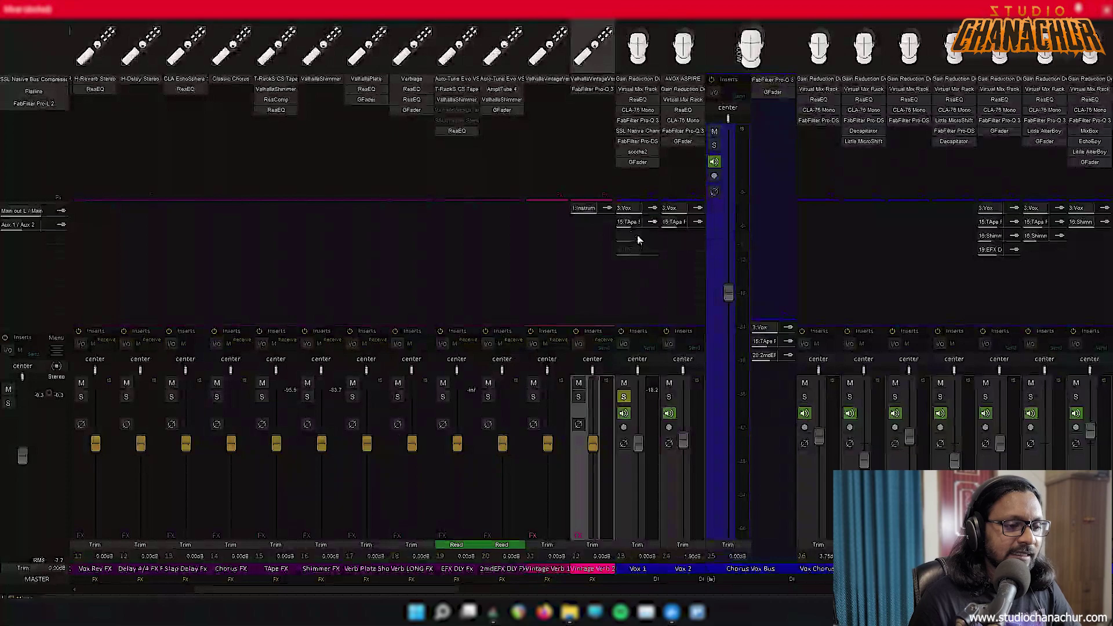
alt+click(630, 222)
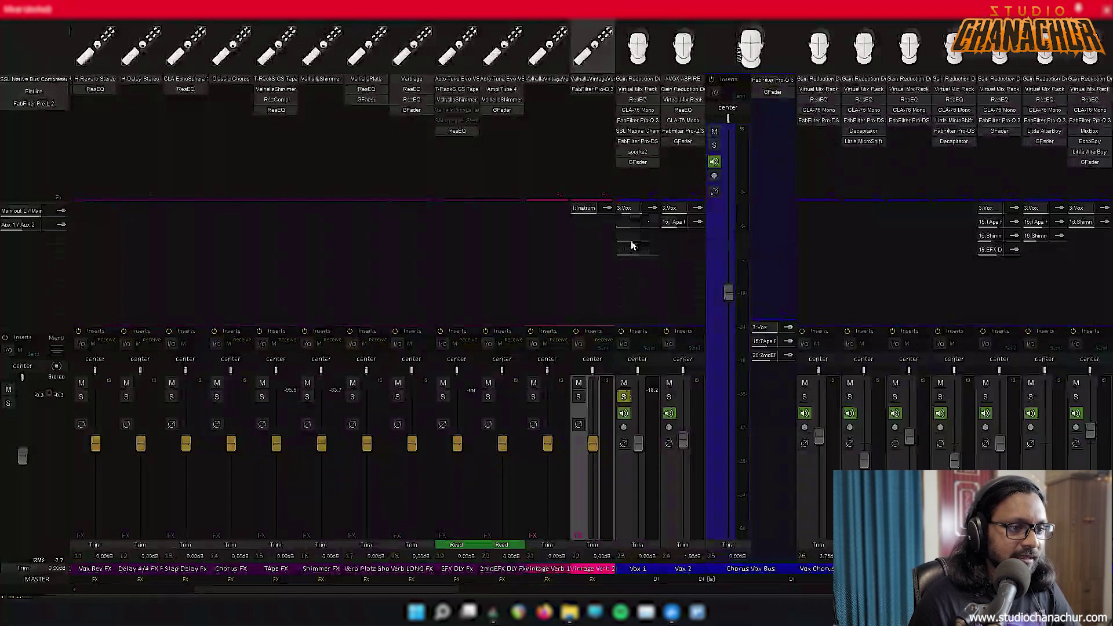
click(448, 521)
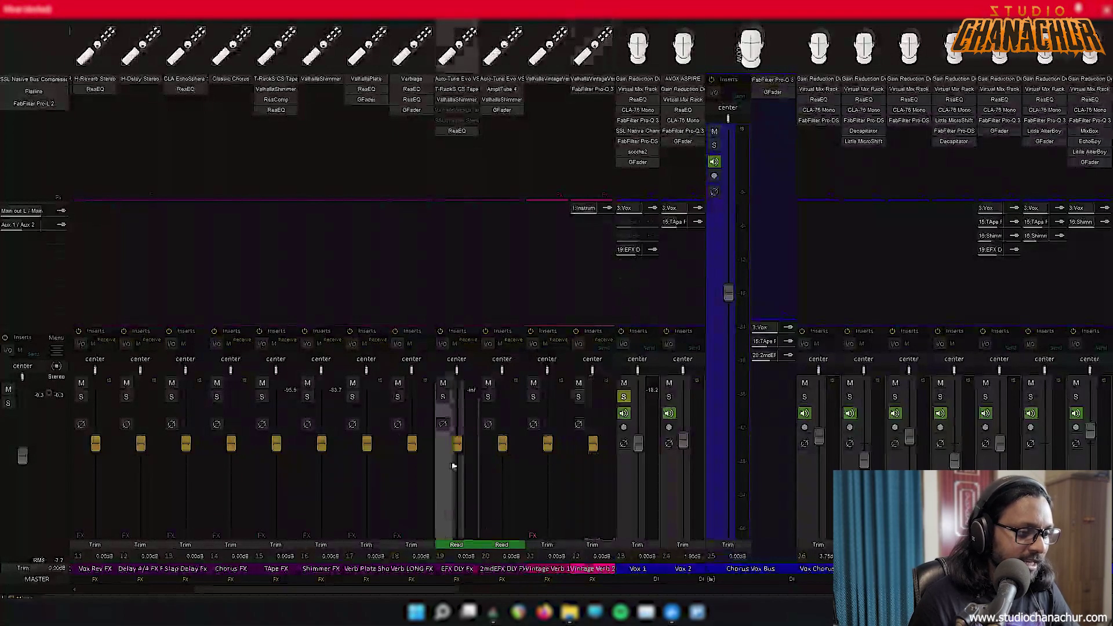
Examine the Auto-Tune Evo, T-RackS Tape Echo and ValhallaShimmer settings on the EFX DLY Fx track, closing their windows
click(464, 84)
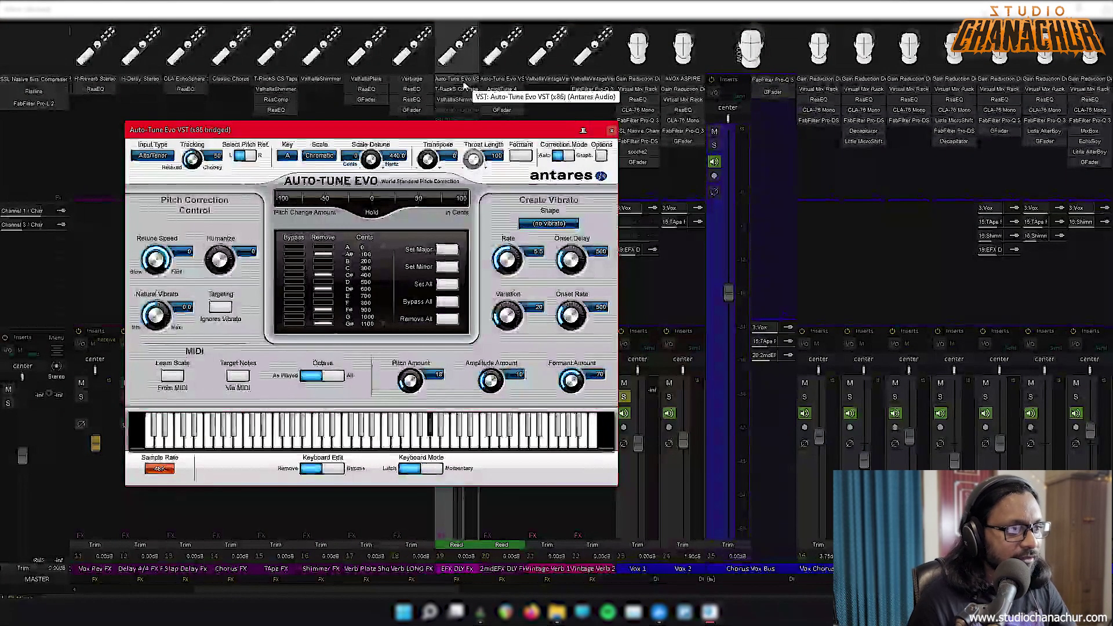
click(611, 130)
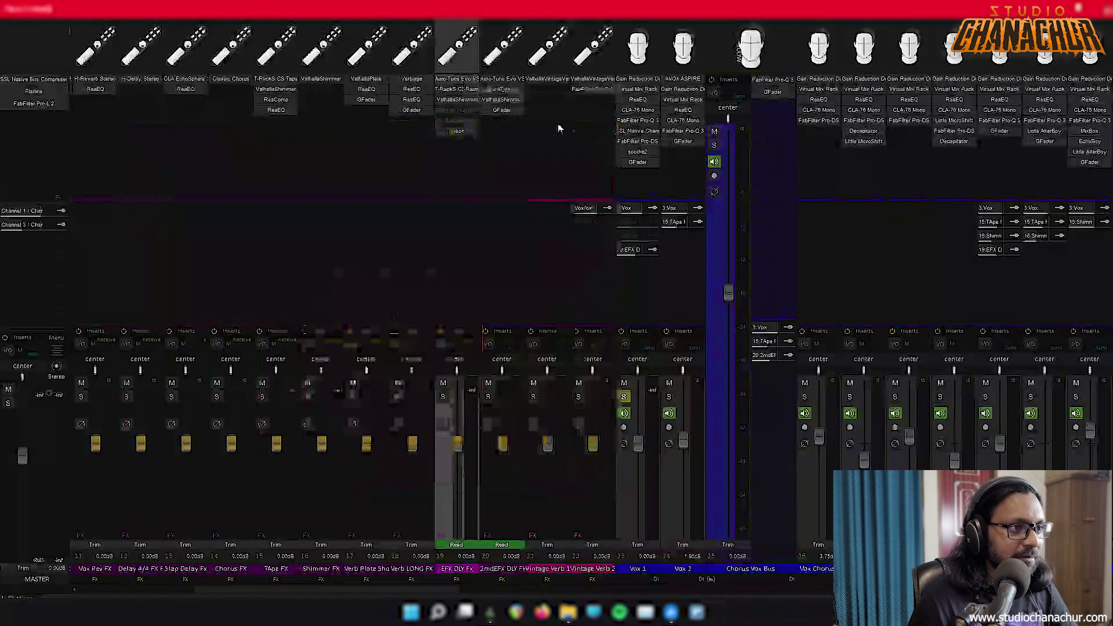
click(464, 90)
click(464, 90)
click(460, 101)
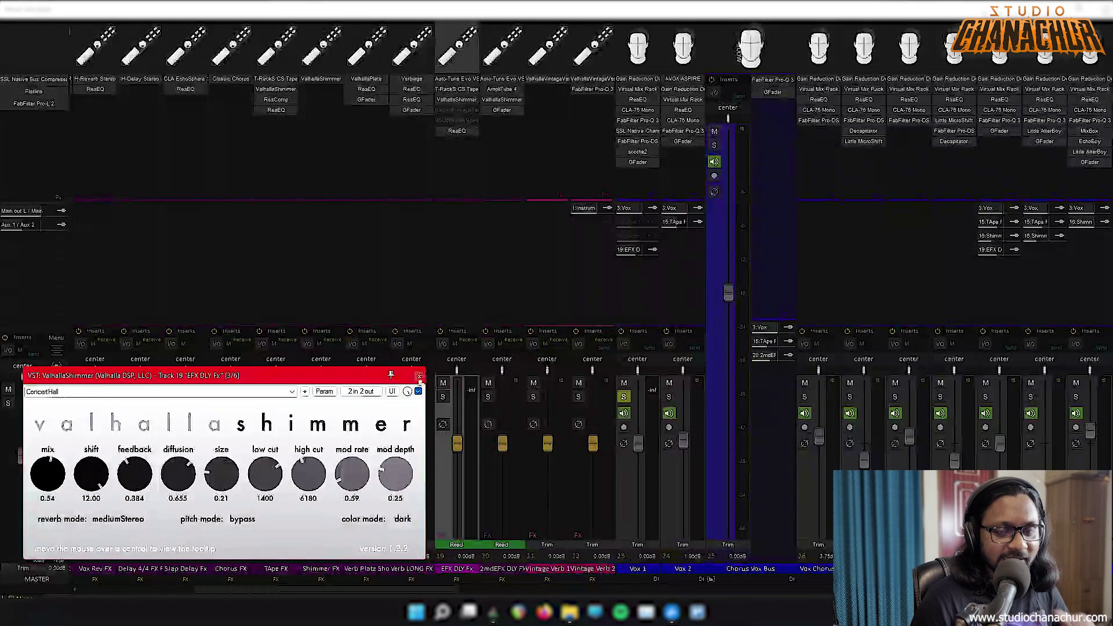
click(420, 376)
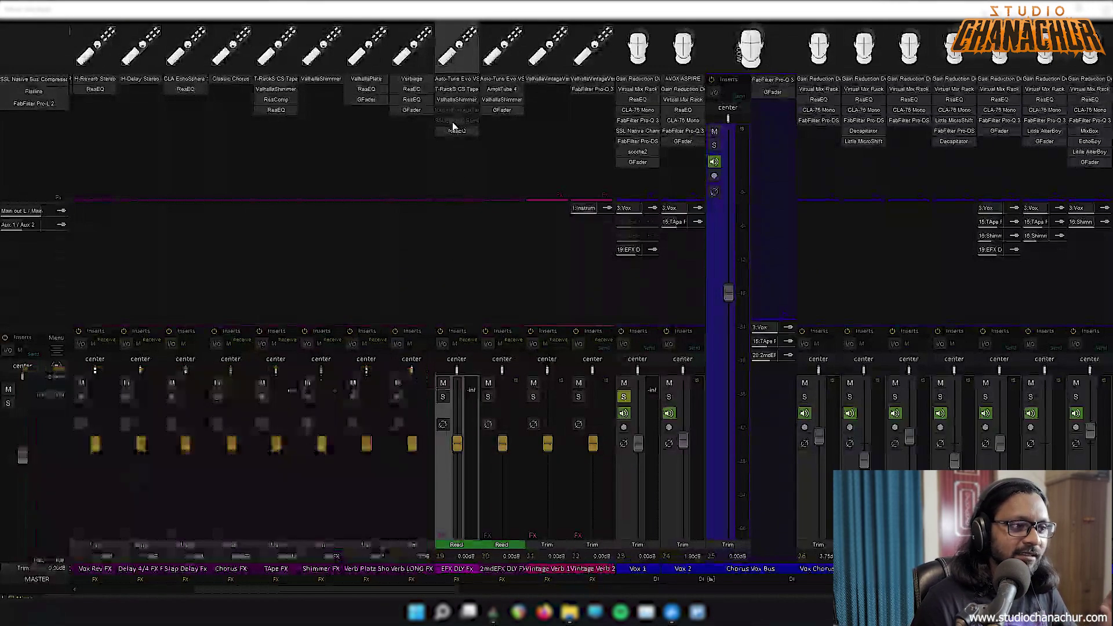
Review the EFX DLY Fx plugins again, ending with ReaEQ open to check its high-pass band
click(455, 132)
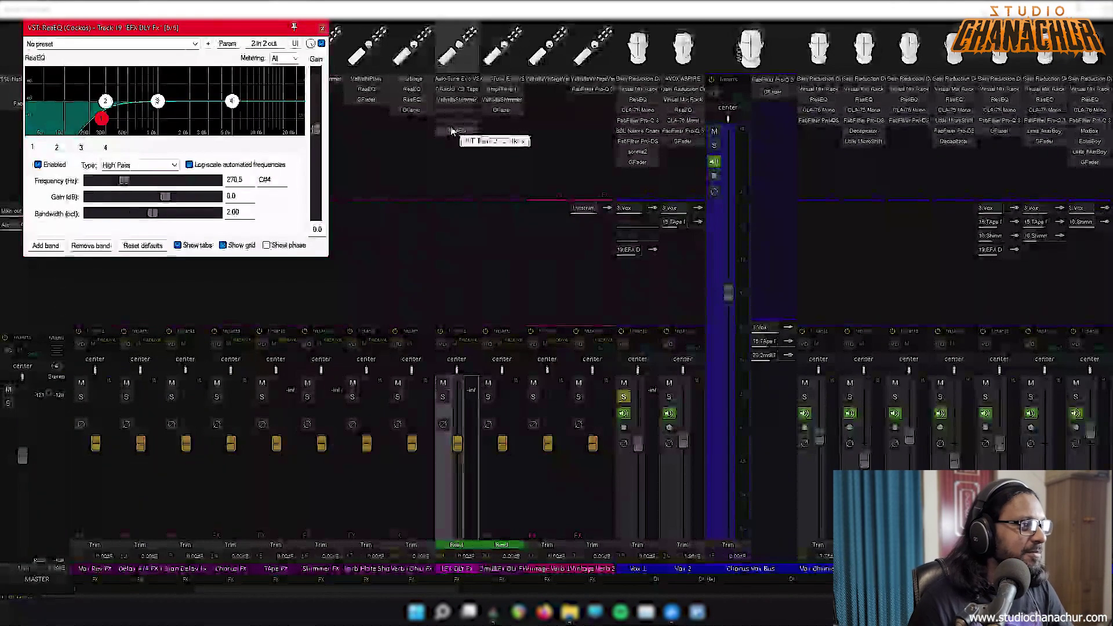
click(456, 132)
click(466, 102)
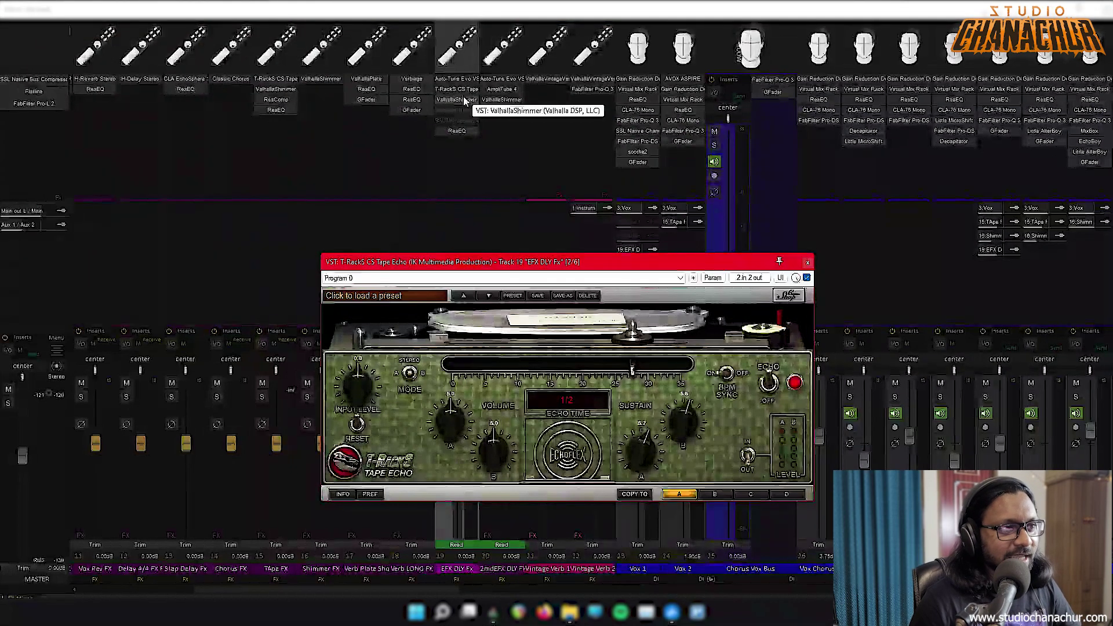
click(464, 100)
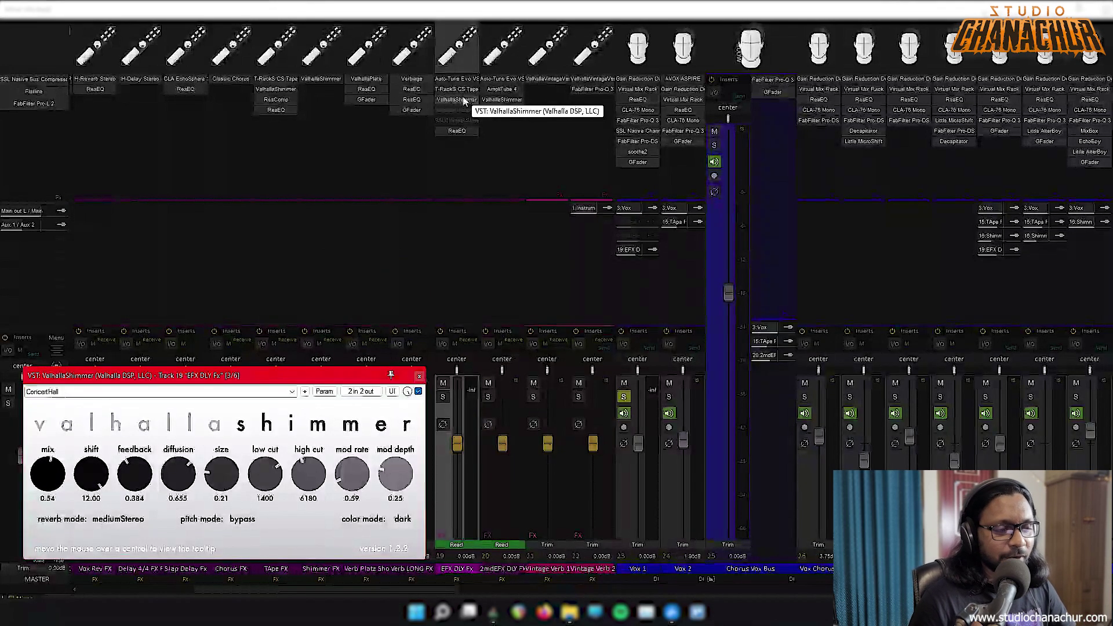
click(457, 131)
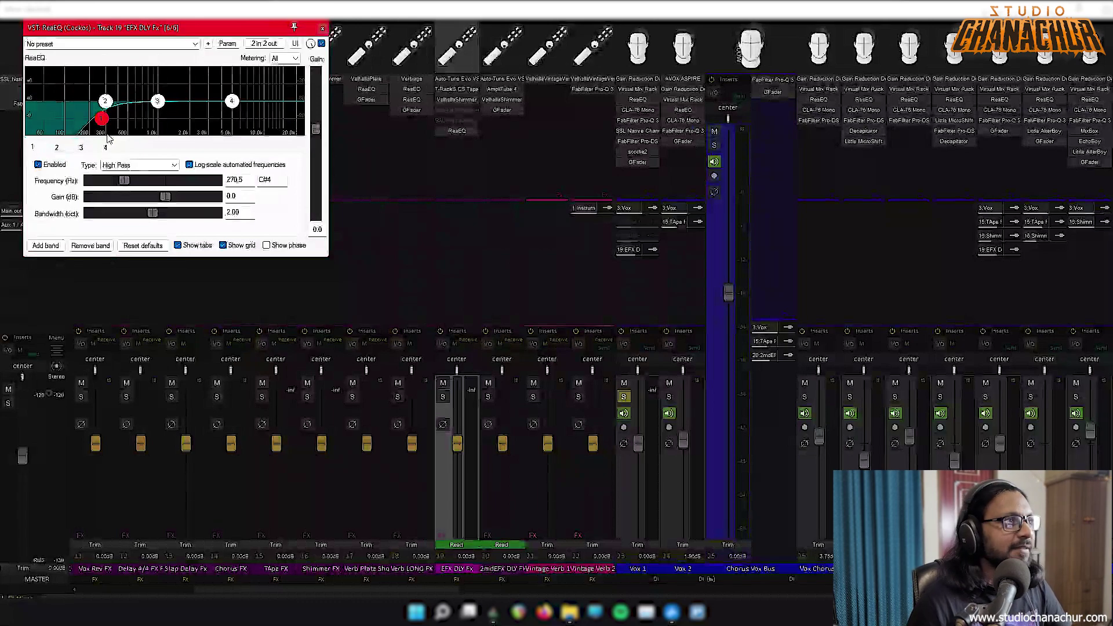
Close ReaEQ, switch Vox 1's active effects send from EFX DLY Fx back to TApe FX and audition the vocal
key(Escape)
drag(634, 231, 641, 249)
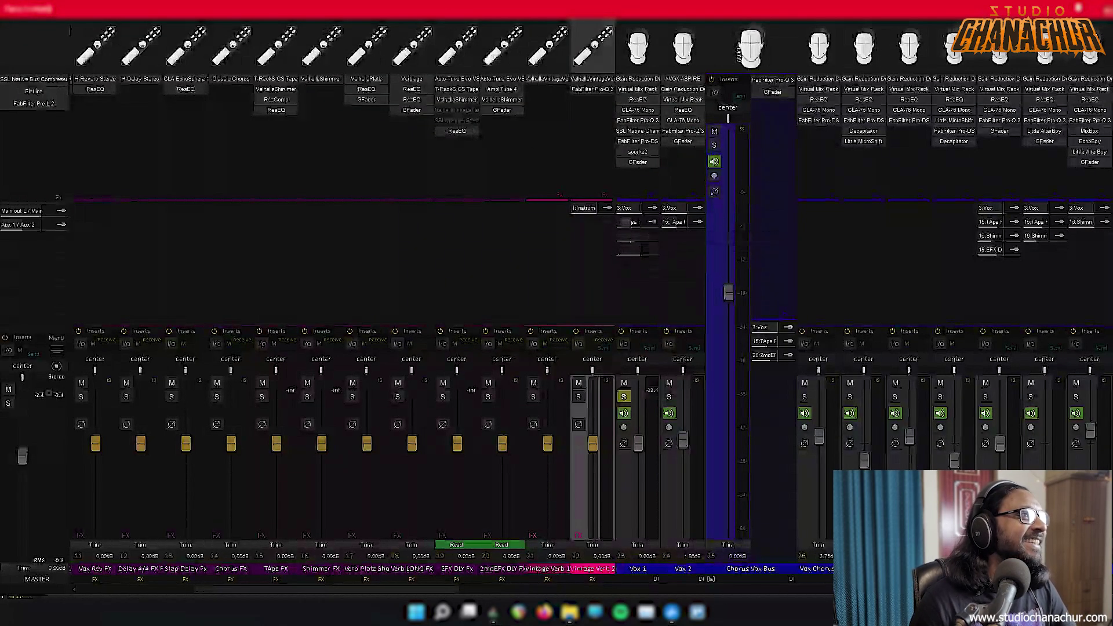
key(space)
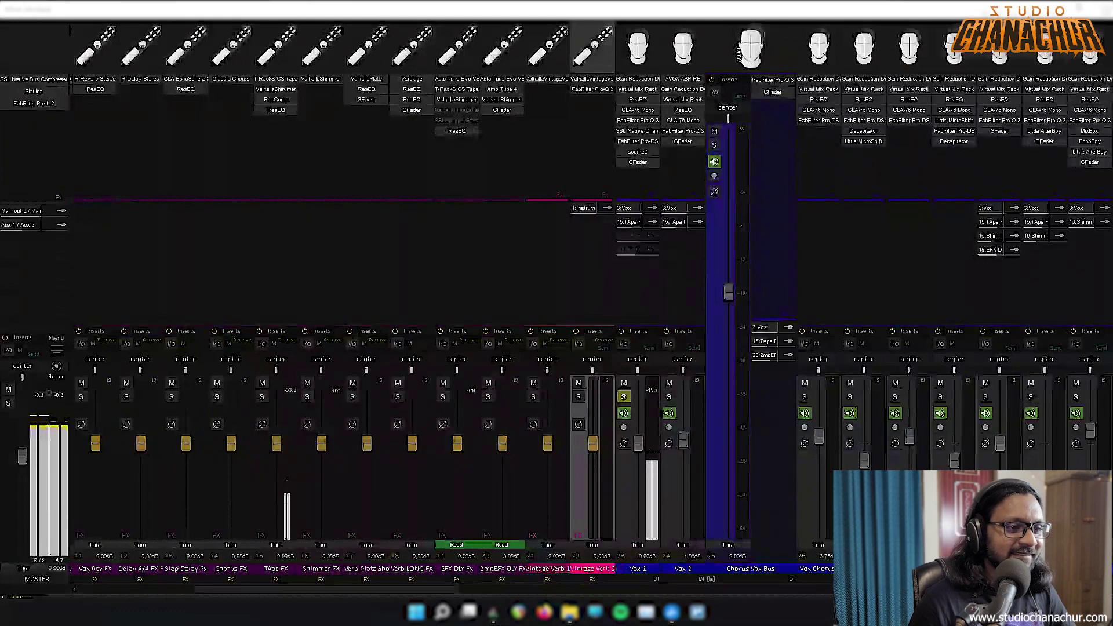
key(space)
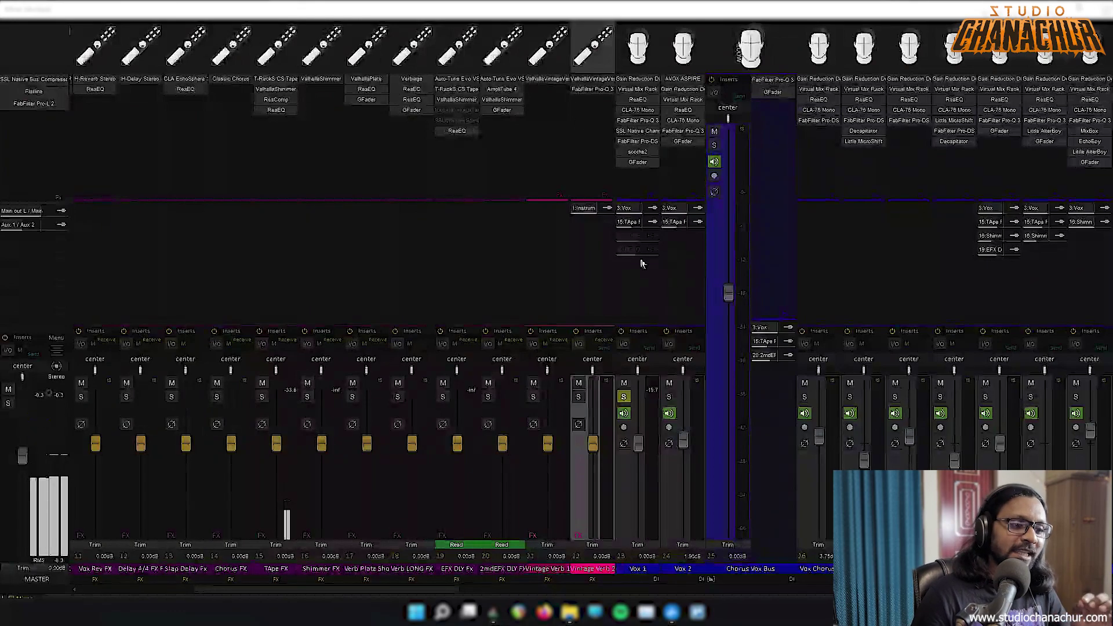
Select the TApe FX track and examine its T-RackS Tape Echo, ValhallaShimmer and ReaEQ settings
click(268, 514)
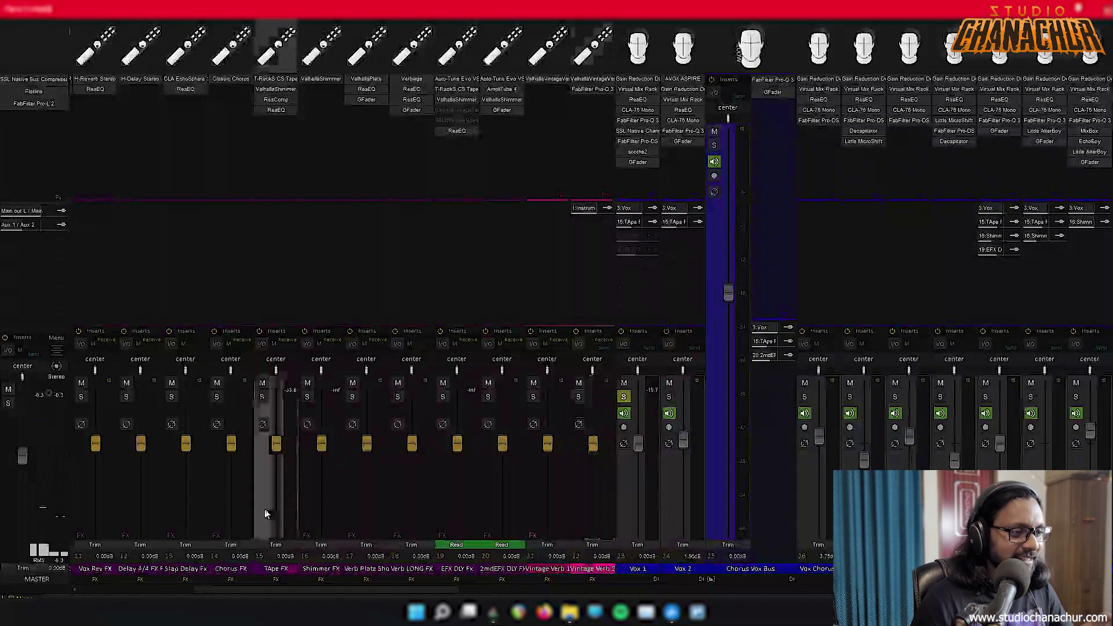
click(278, 83)
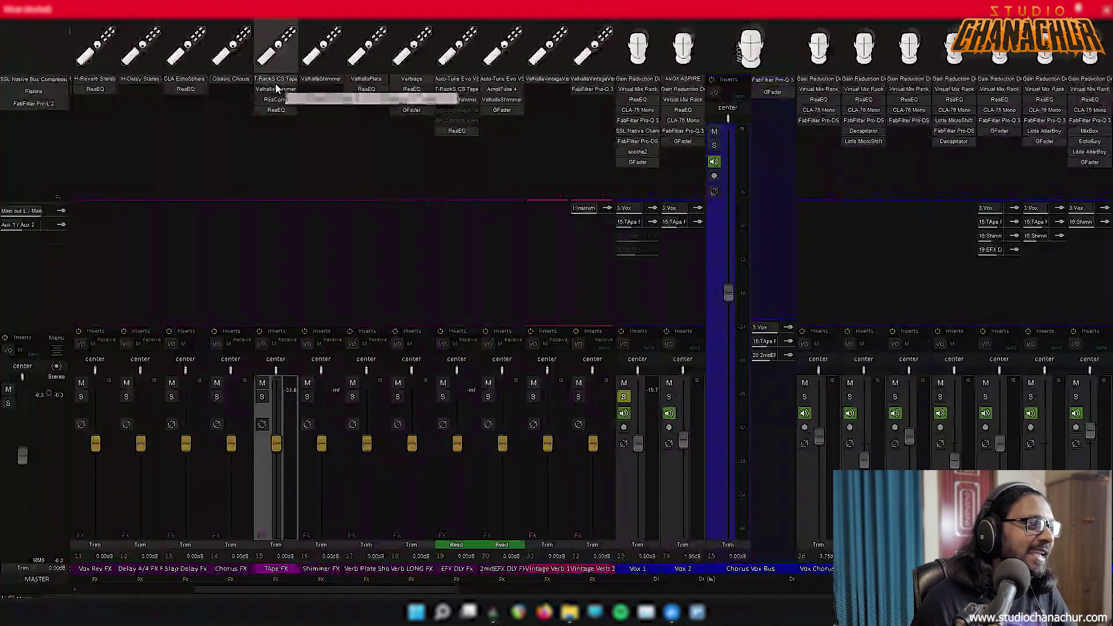
click(618, 46)
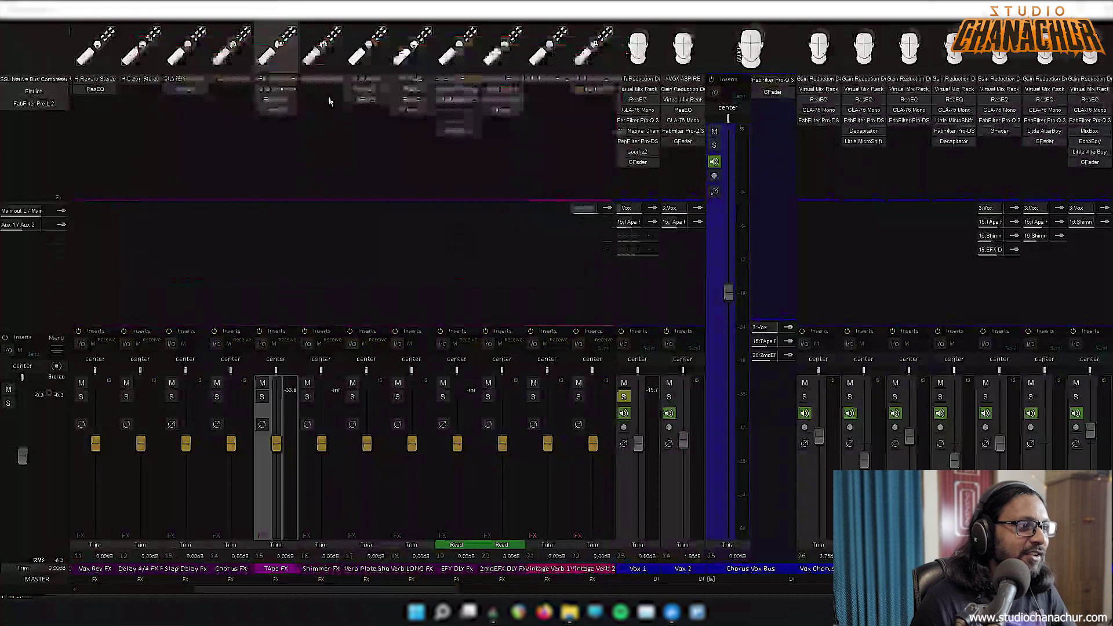
click(290, 90)
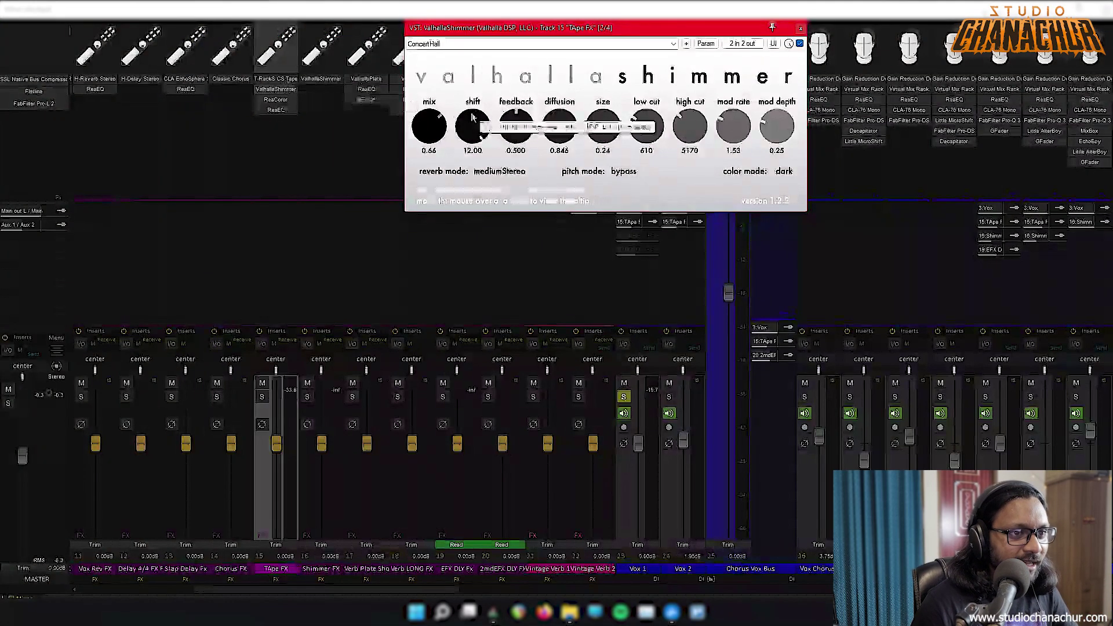
click(801, 27)
click(281, 109)
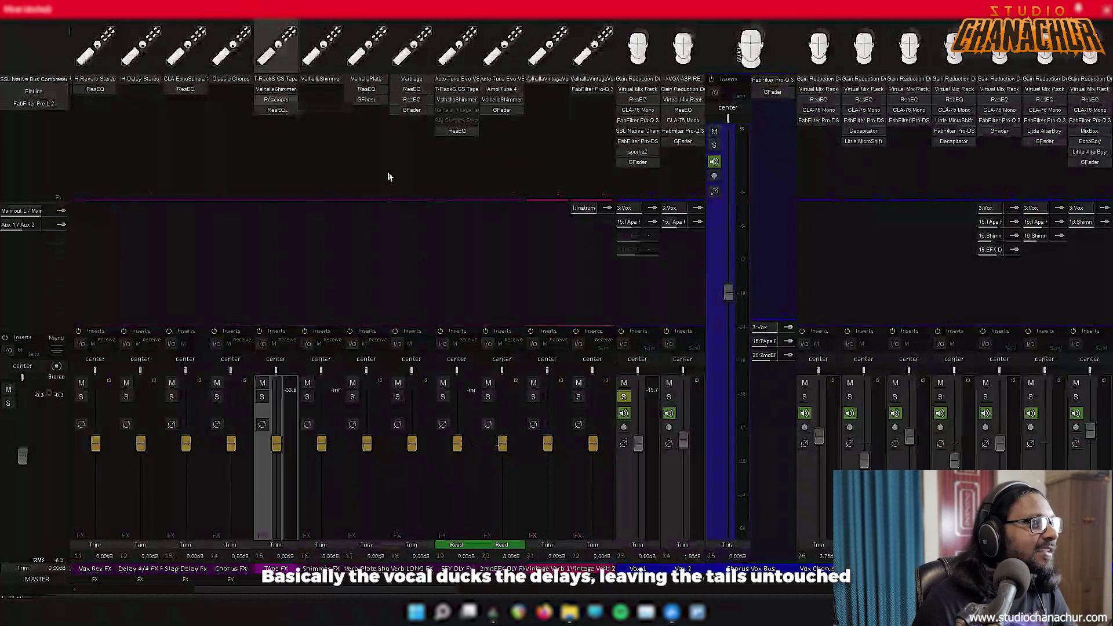
Revisit the ValhallaShimmer and T-RackS Tape Echo windows on the TApe FX track, closing them again
key(space)
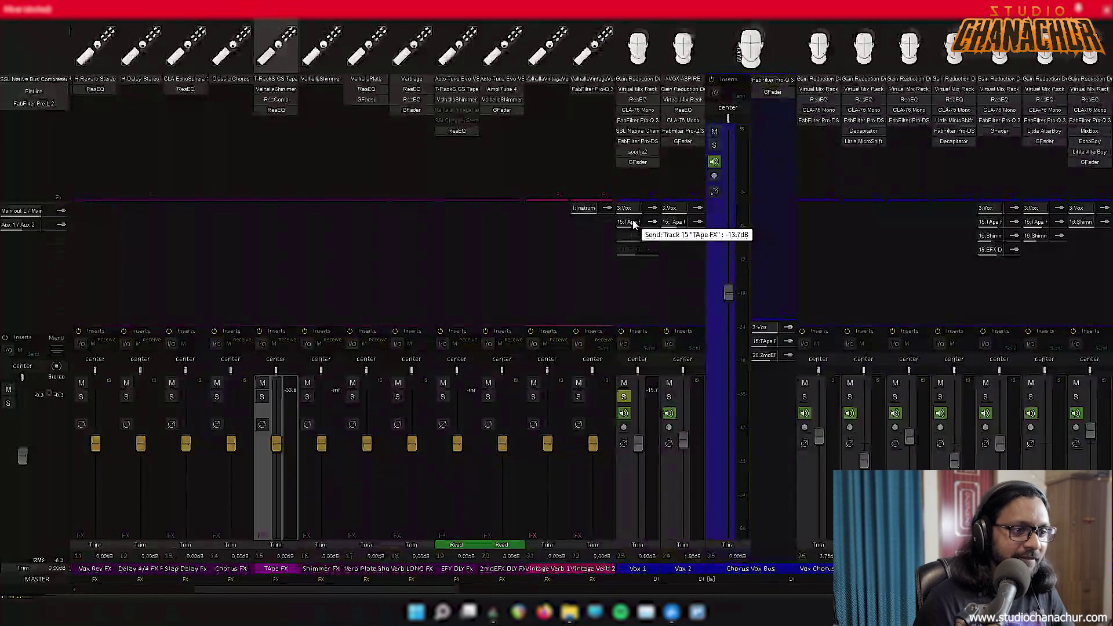
click(286, 89)
click(285, 81)
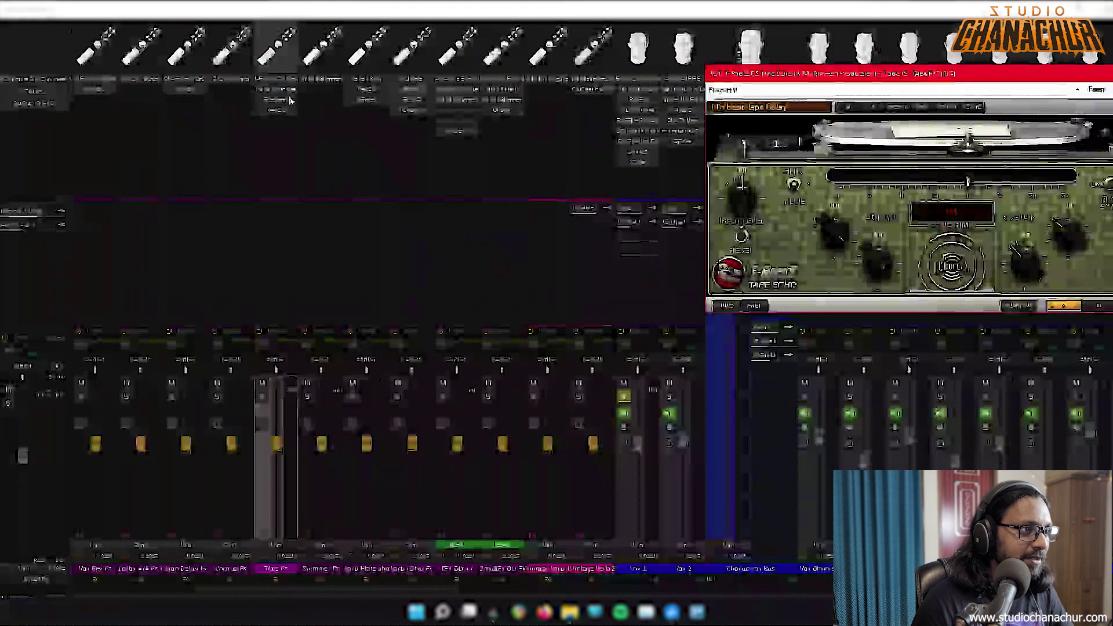
click(287, 82)
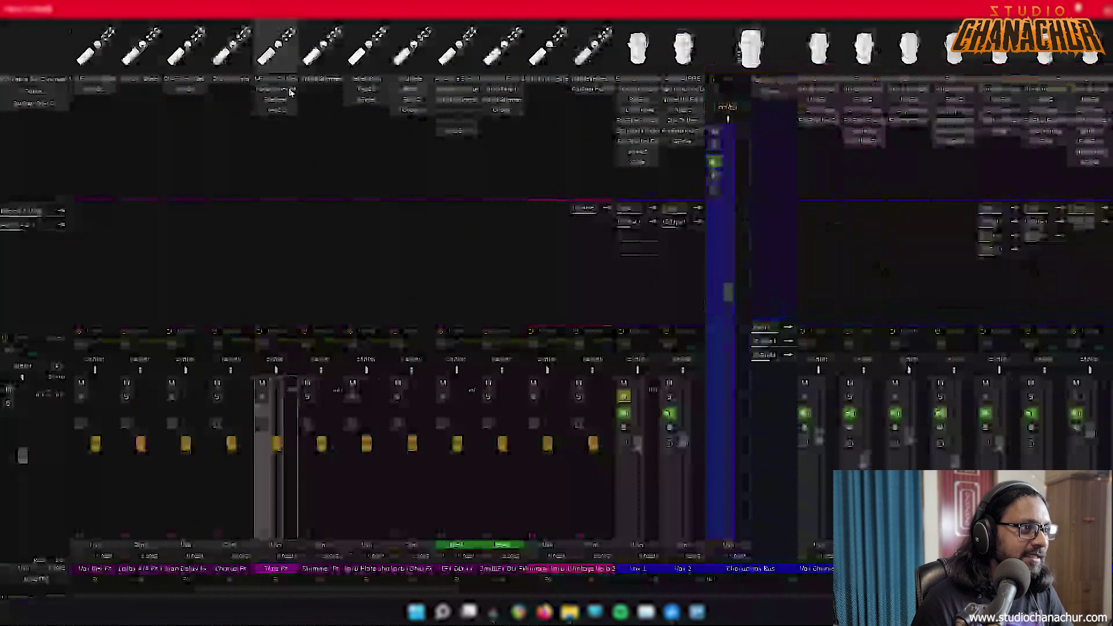
click(290, 93)
click(290, 93)
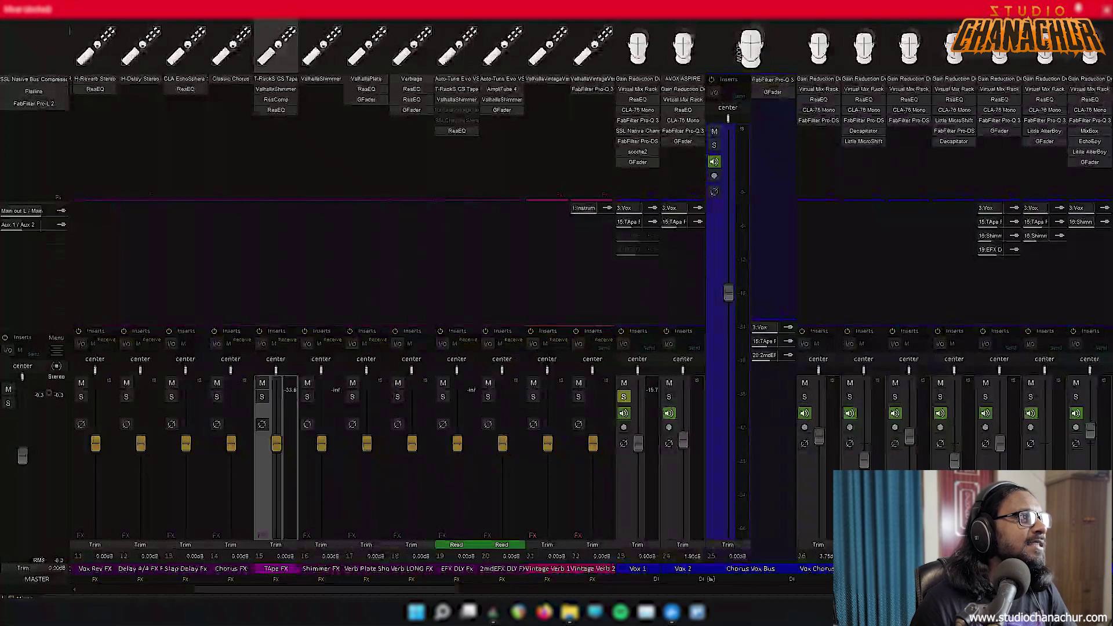
Check Auto-Tune Evo on the EFX DLY Fx track once more and return to the arrangement
click(592, 80)
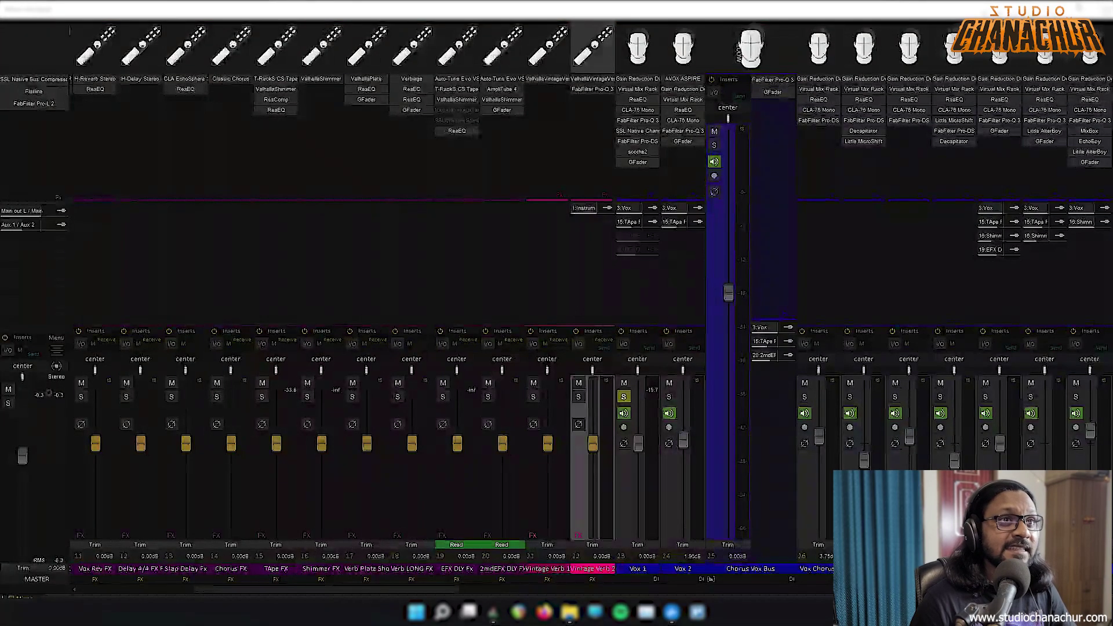
click(449, 86)
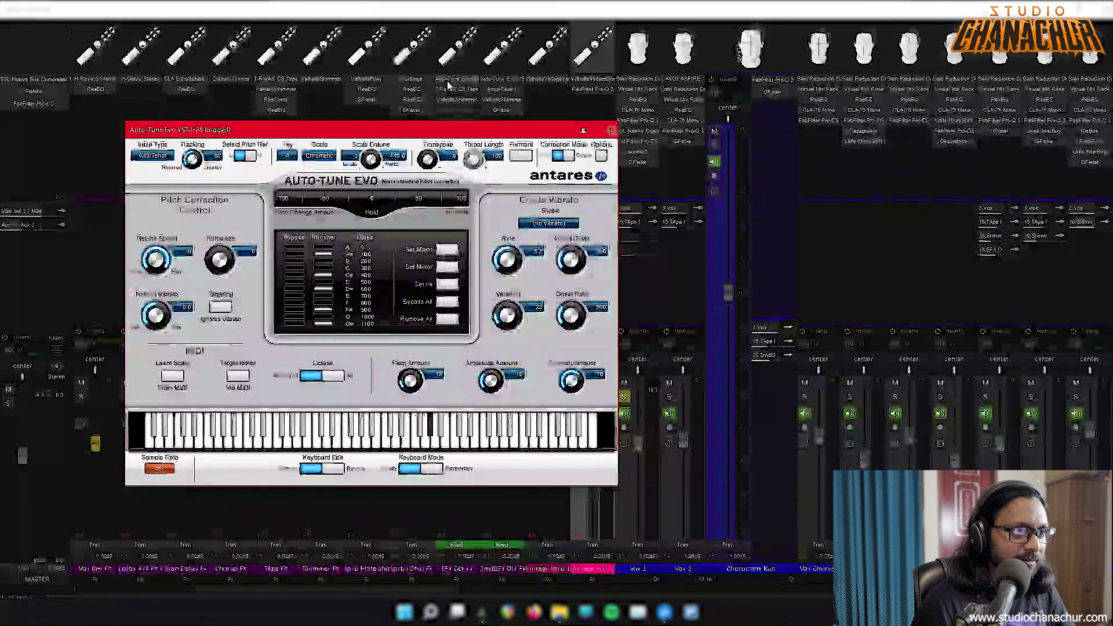
click(450, 87)
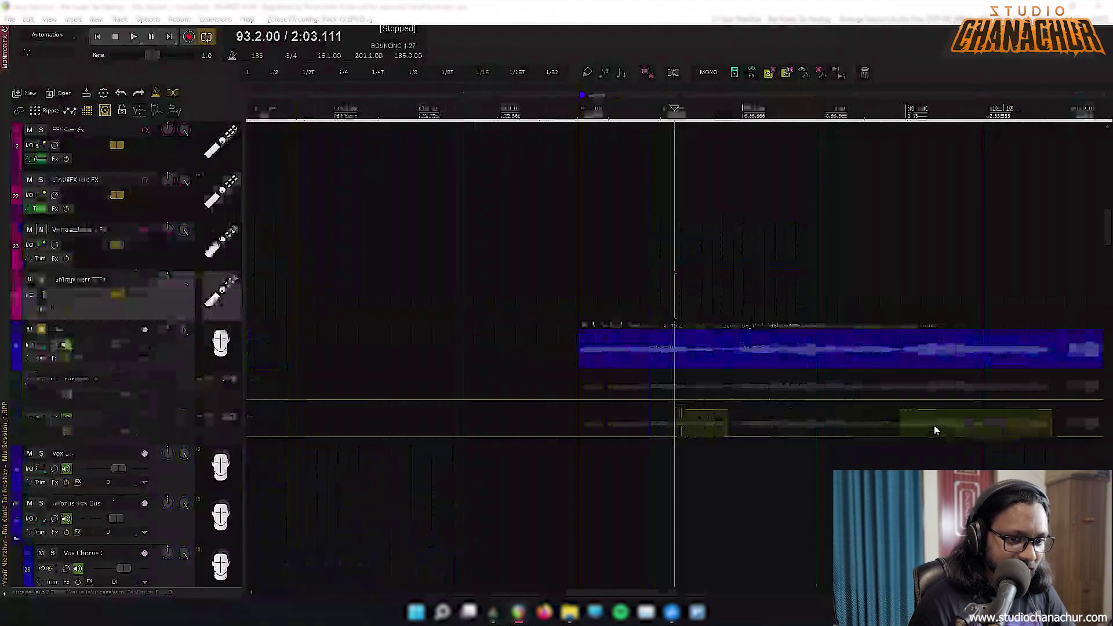
Examine the EFX DLY Fx send mute automation on Vox 1 throughout Verse 2
scroll(368, 426, down, 2)
click(220, 425)
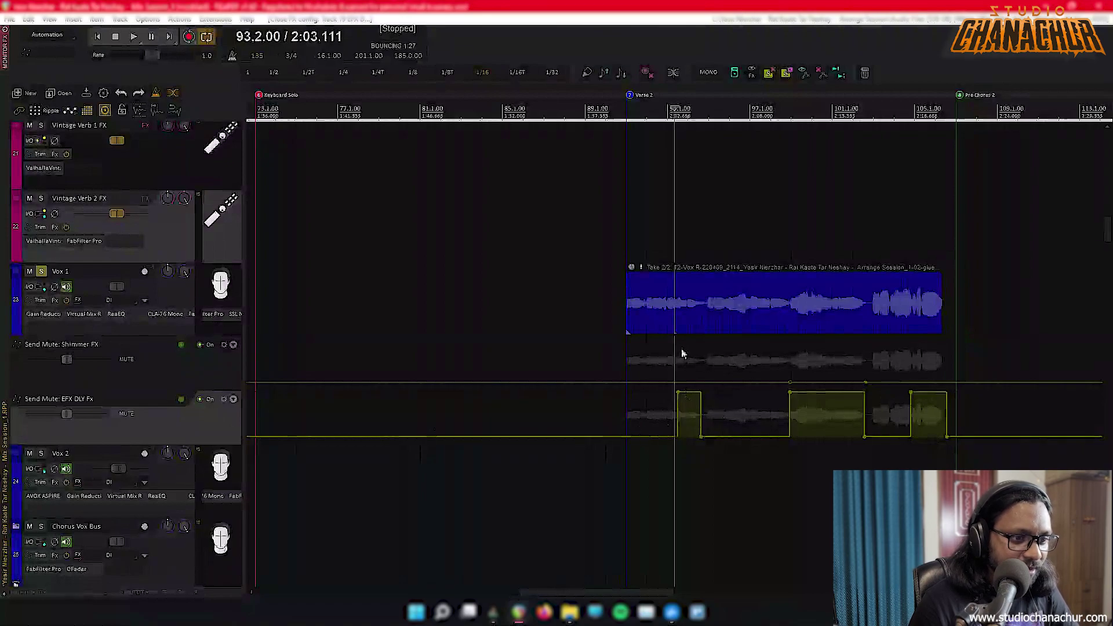
scroll(682, 352, up, 3)
click(640, 349)
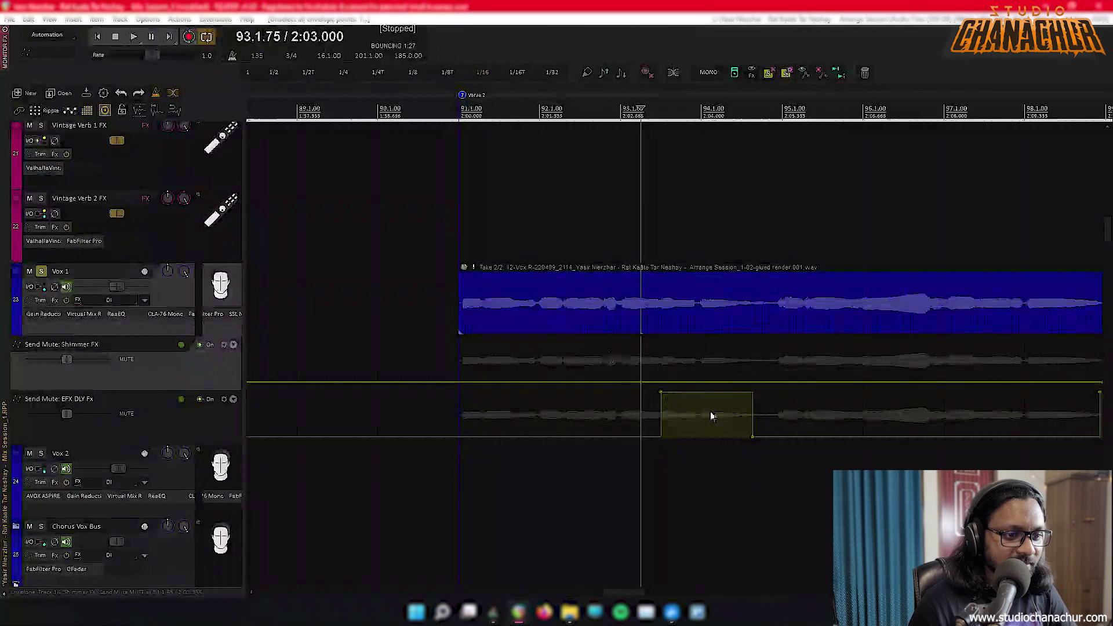
mouse_move(691, 395)
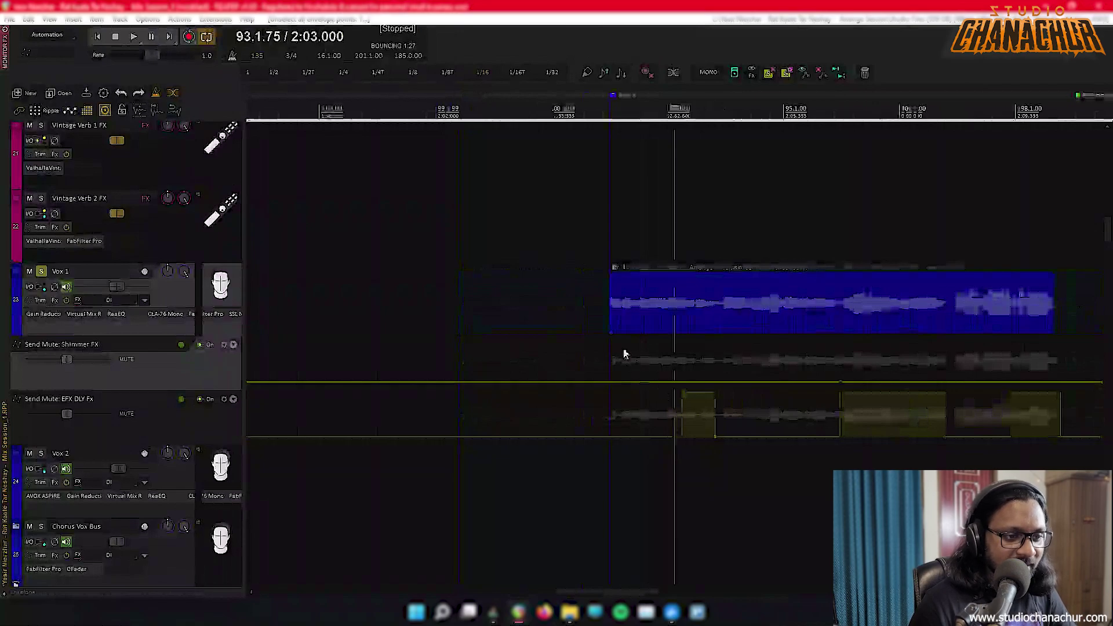
click(624, 353)
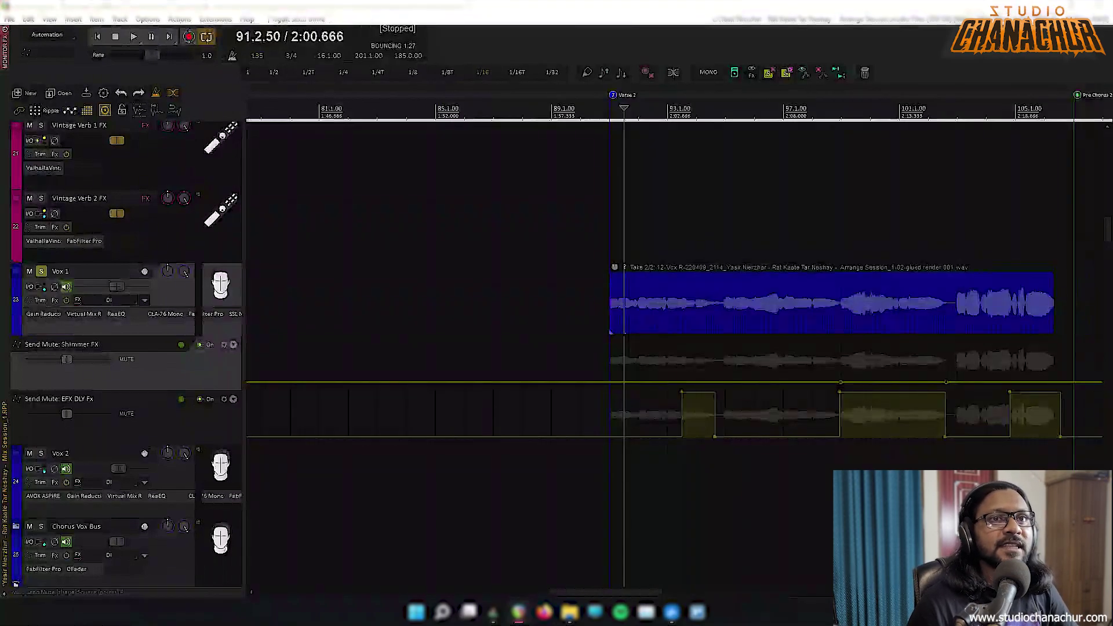
Place the edit cursor just before Verse 2 and compare the Vox 1 phrases with the EFX DLY Fx send mute envelope
drag(608, 212, 600, 212)
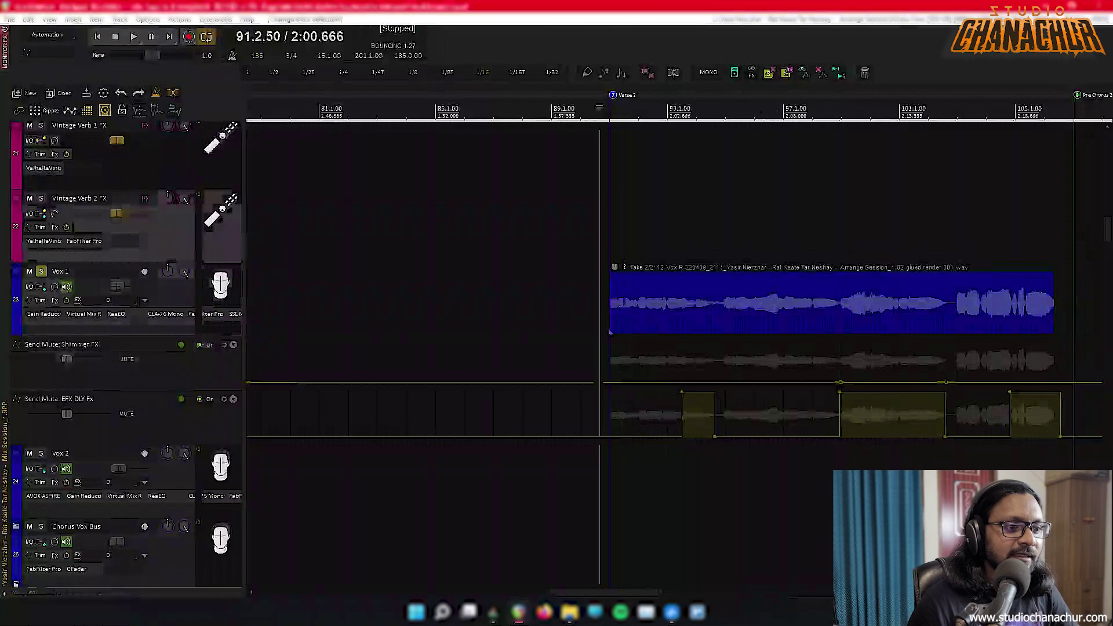
click(600, 191)
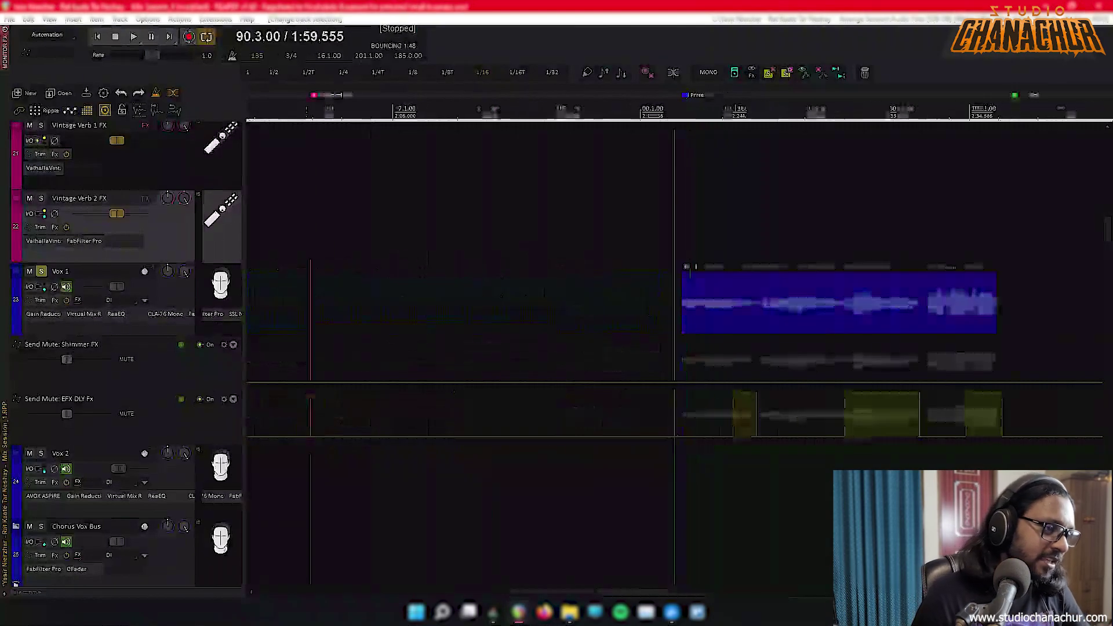
scroll(675, 301, down, 3)
scroll(638, 301, up, 5)
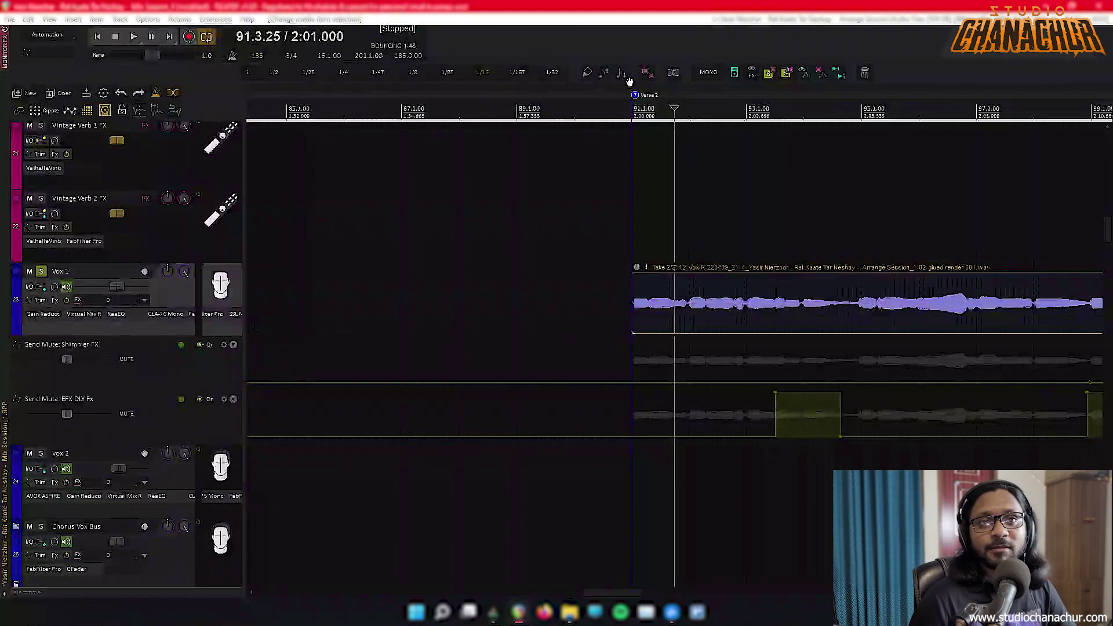
scroll(719, 328, down, 3)
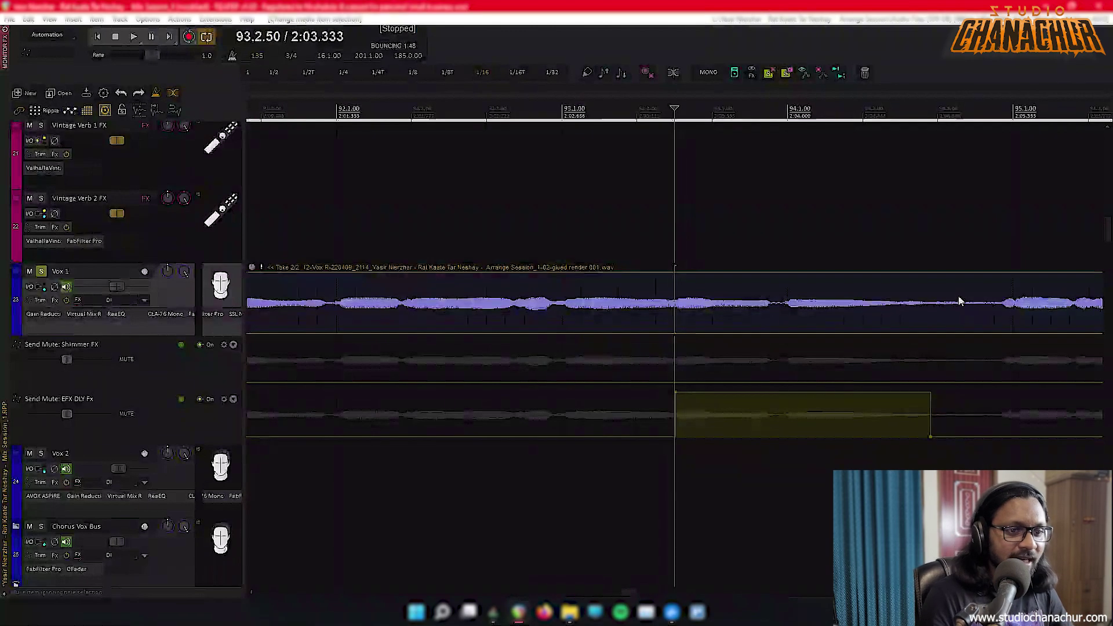
scroll(907, 318, down, 3)
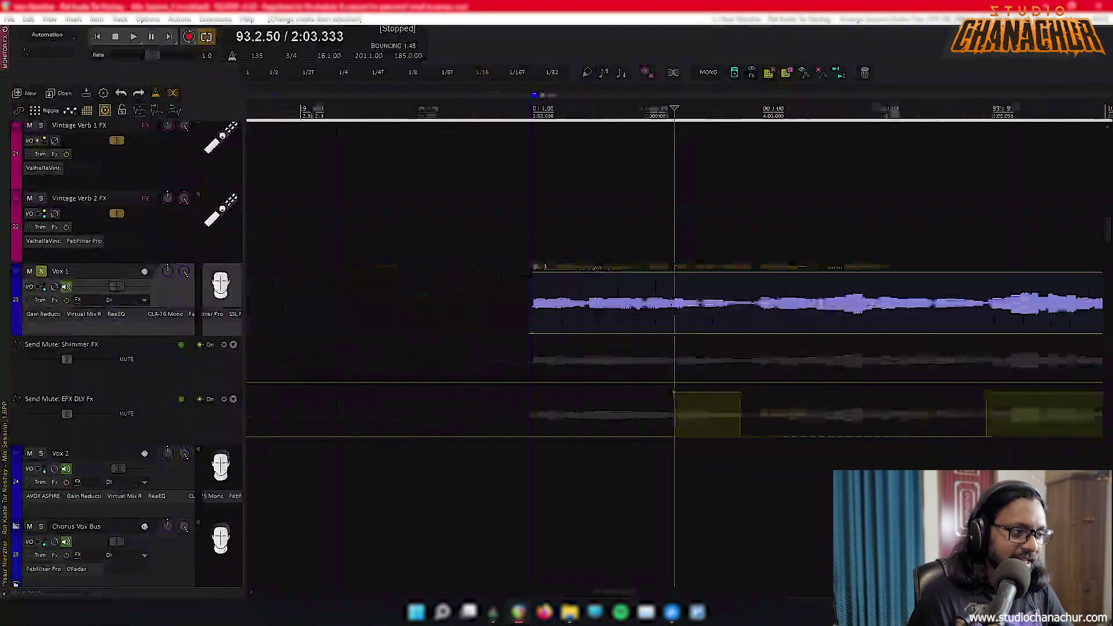
scroll(726, 251, down, 3)
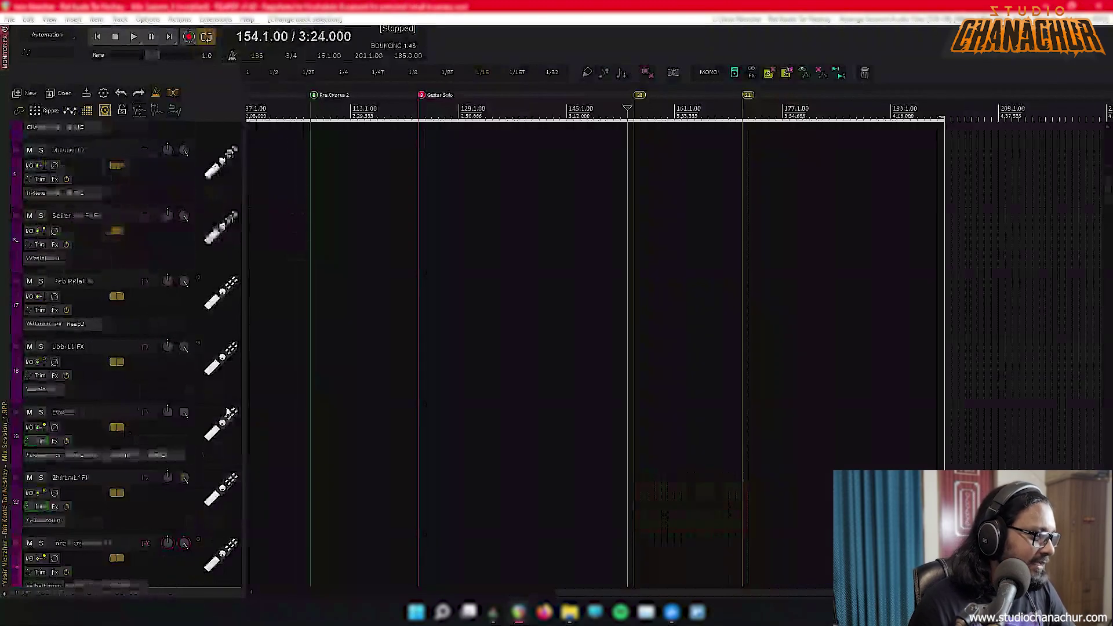
Review Vox 1's Shimmer FX send mute automation around bar 154 and play the section
click(223, 421)
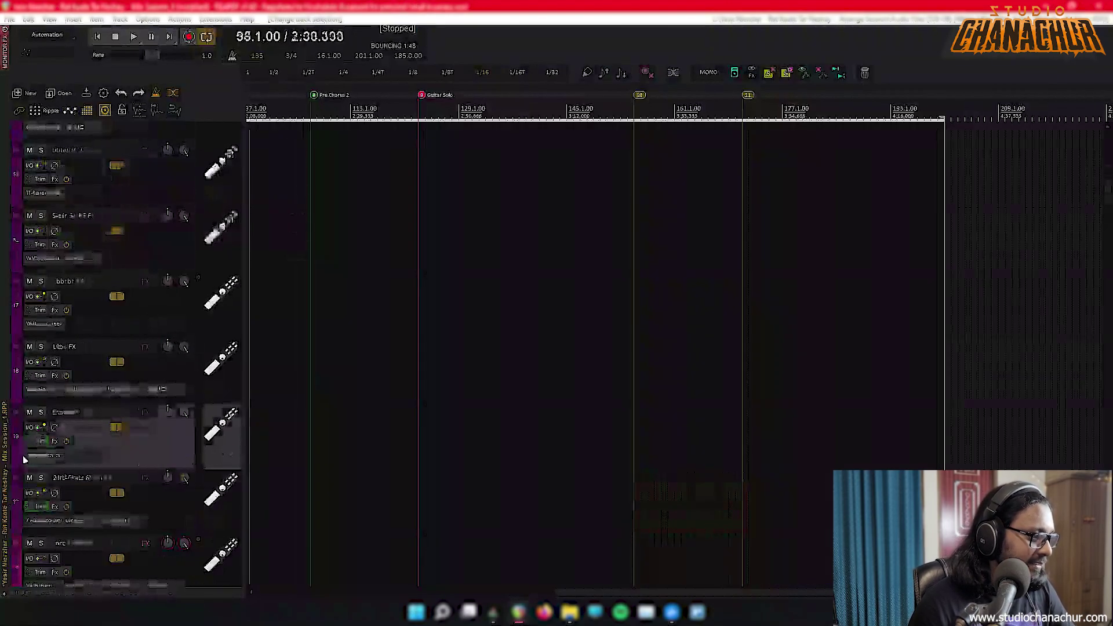
click(46, 457)
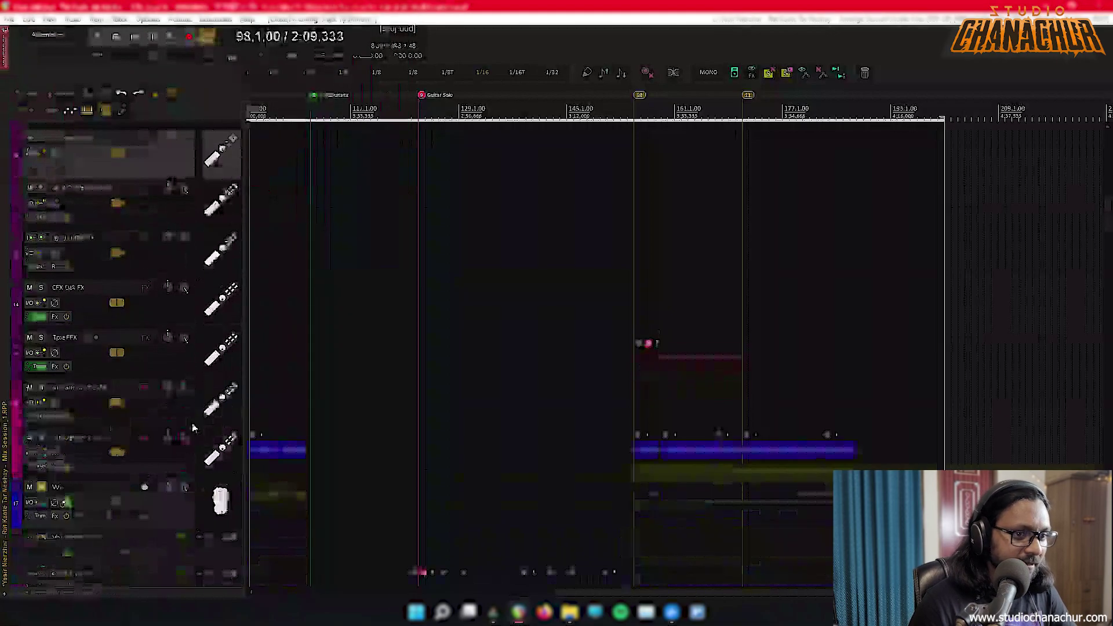
scroll(193, 428, down, 5)
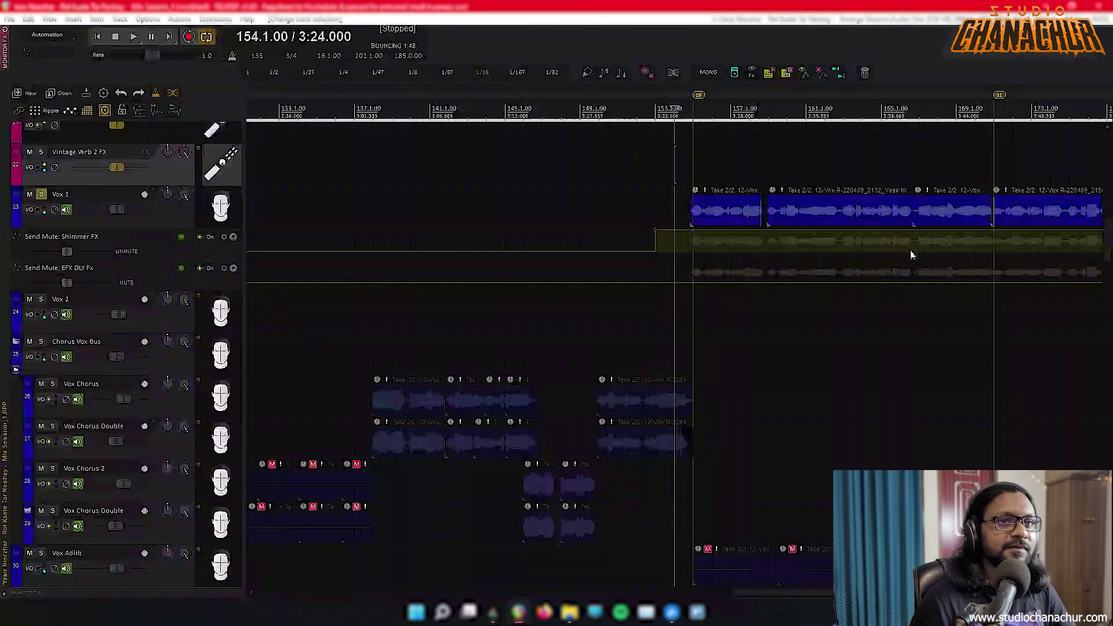
key(space)
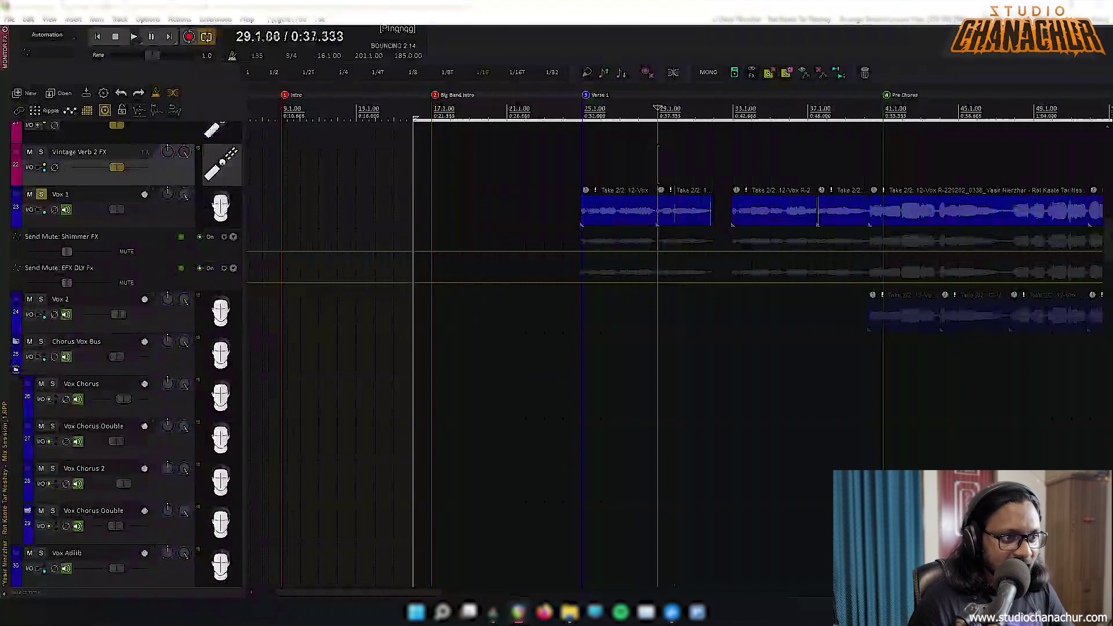
Place the edit cursor at 24.3.00, just before Verse 1, and audition Vox 1 from there
click(575, 156)
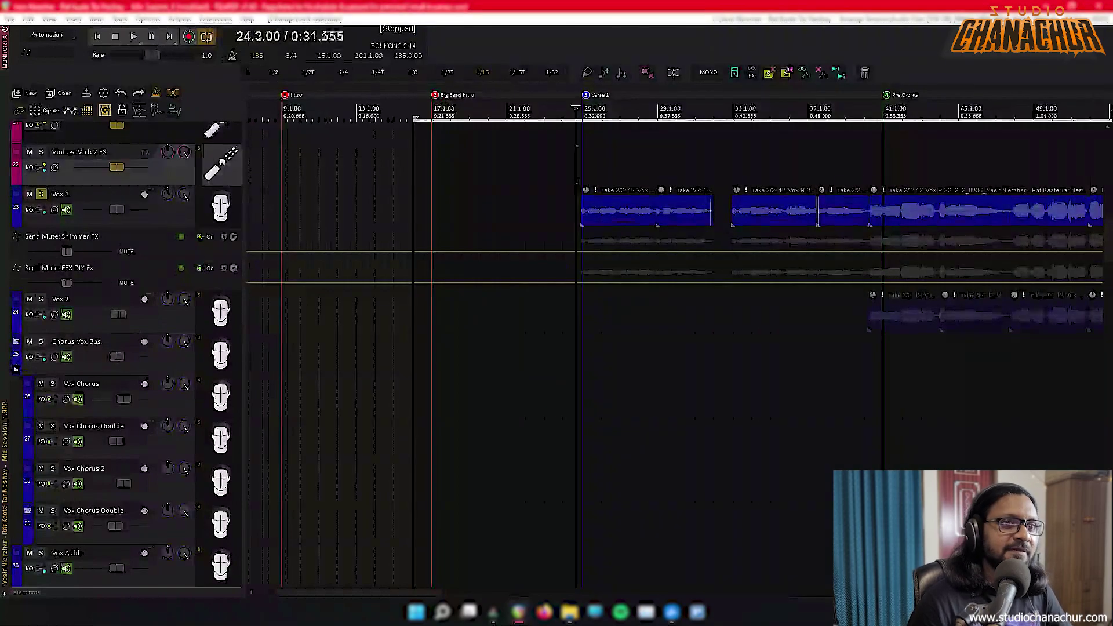
key(space)
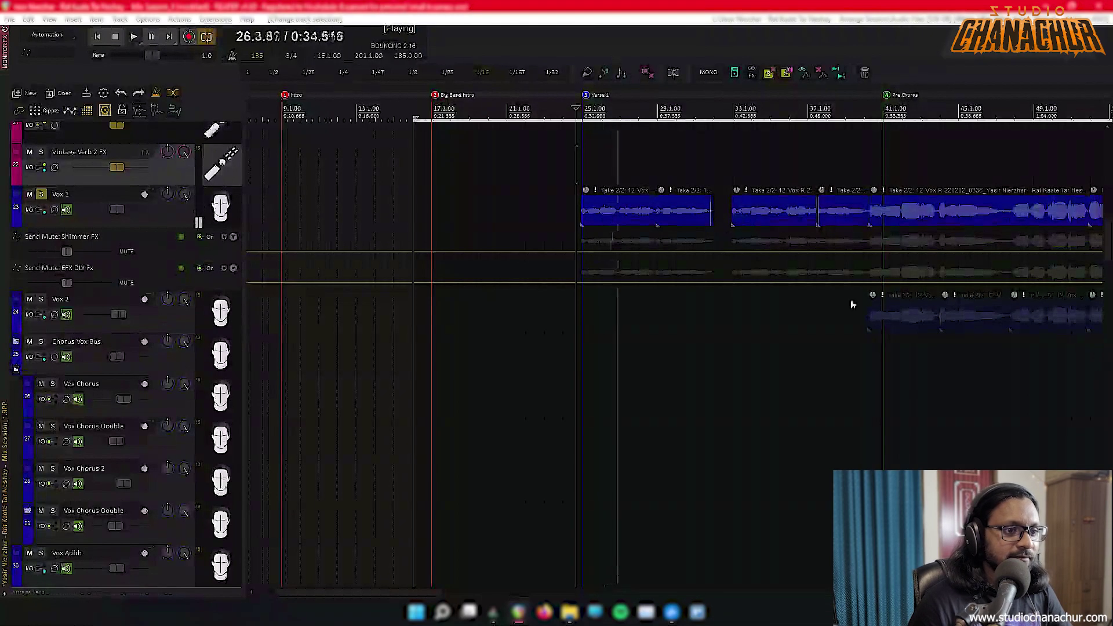
key(space)
Show the whole song with the chorus vocal tracks and solo the Chorus Vox Bus
key(minus)
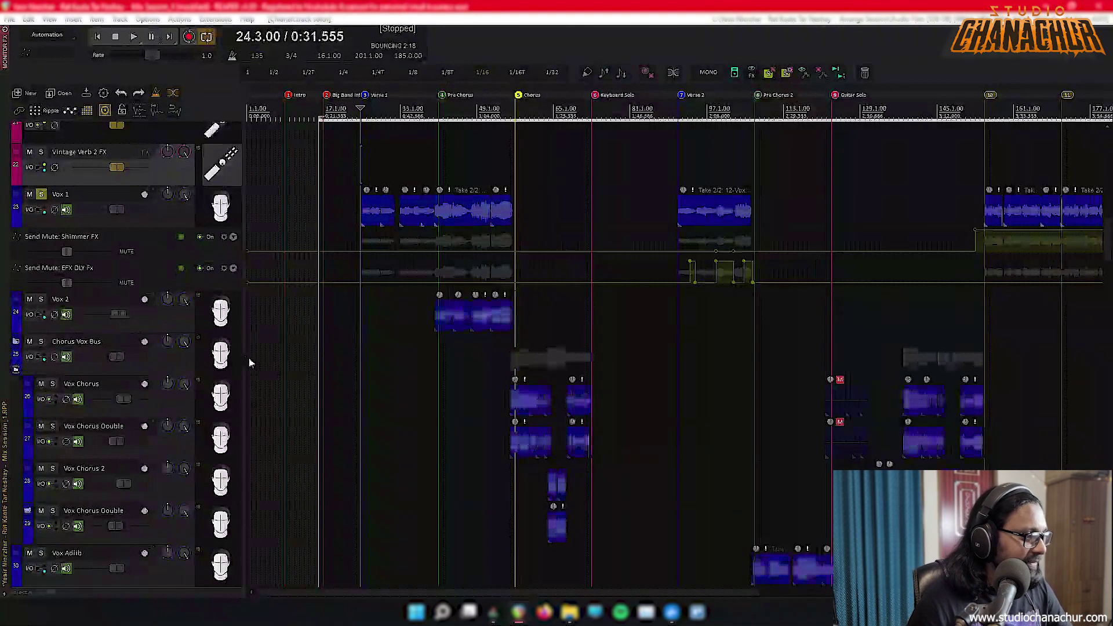
scroll(155, 346, down, 2)
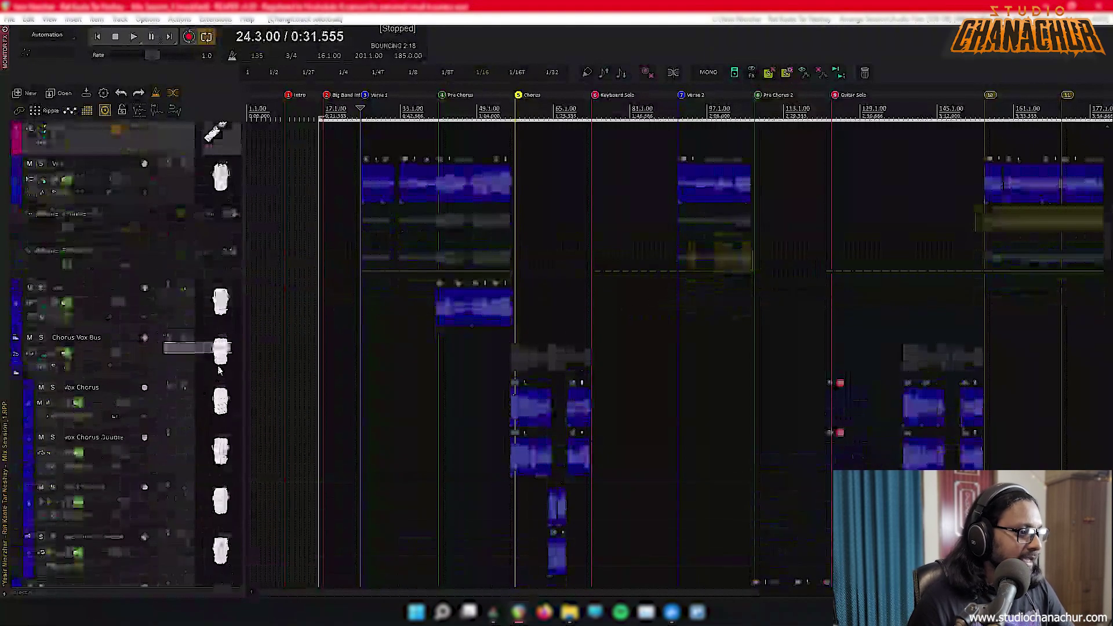
scroll(217, 372, down, 2)
scroll(221, 375, up, 2)
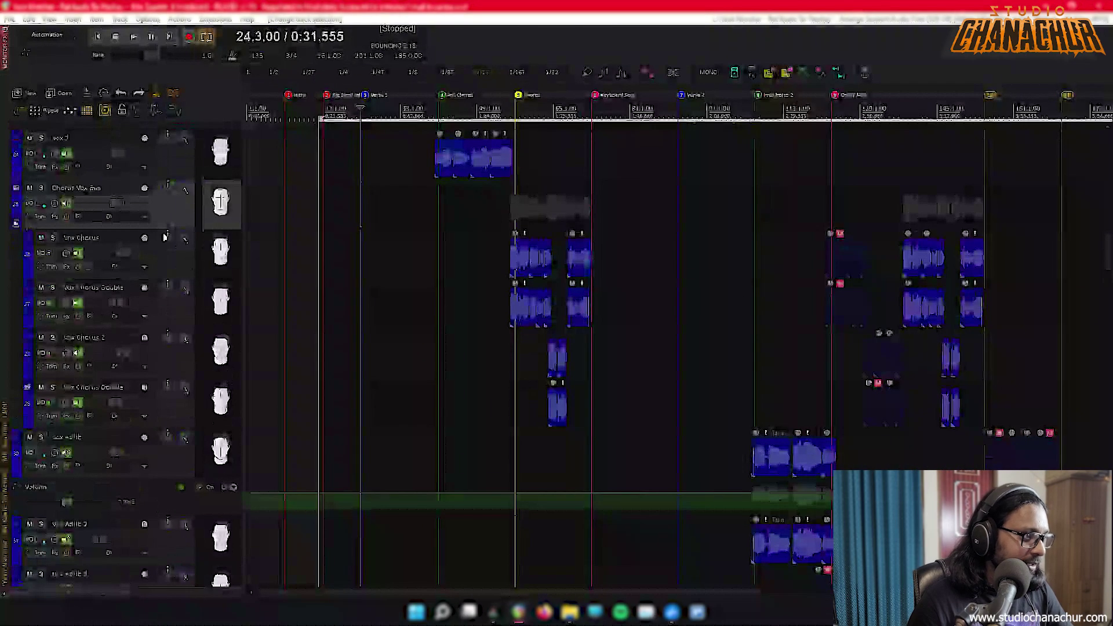
click(42, 189)
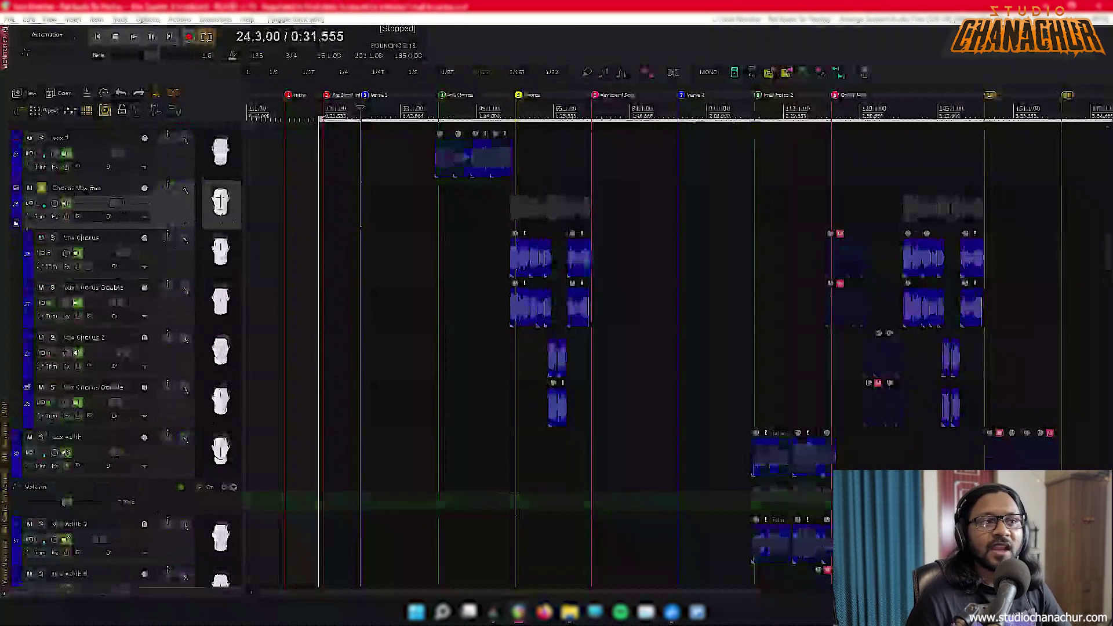
Place the edit cursor just before the Chorus marker and audition the soloed Chorus Vox Bus from there
scroll(515, 347, up, 5)
click(511, 348)
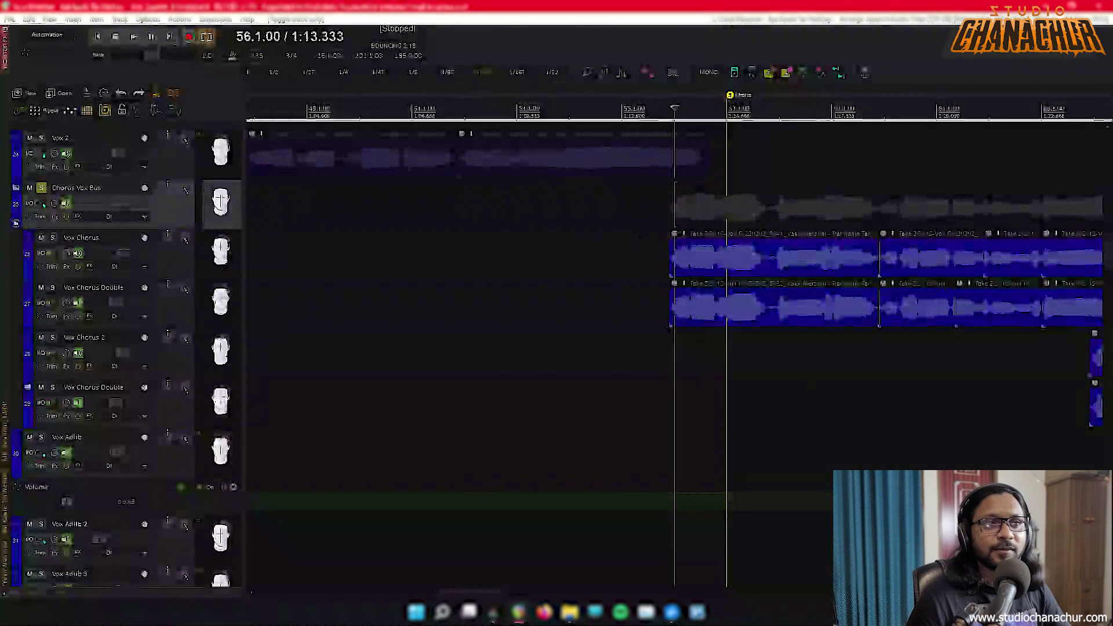
scroll(249, 303, down, 2)
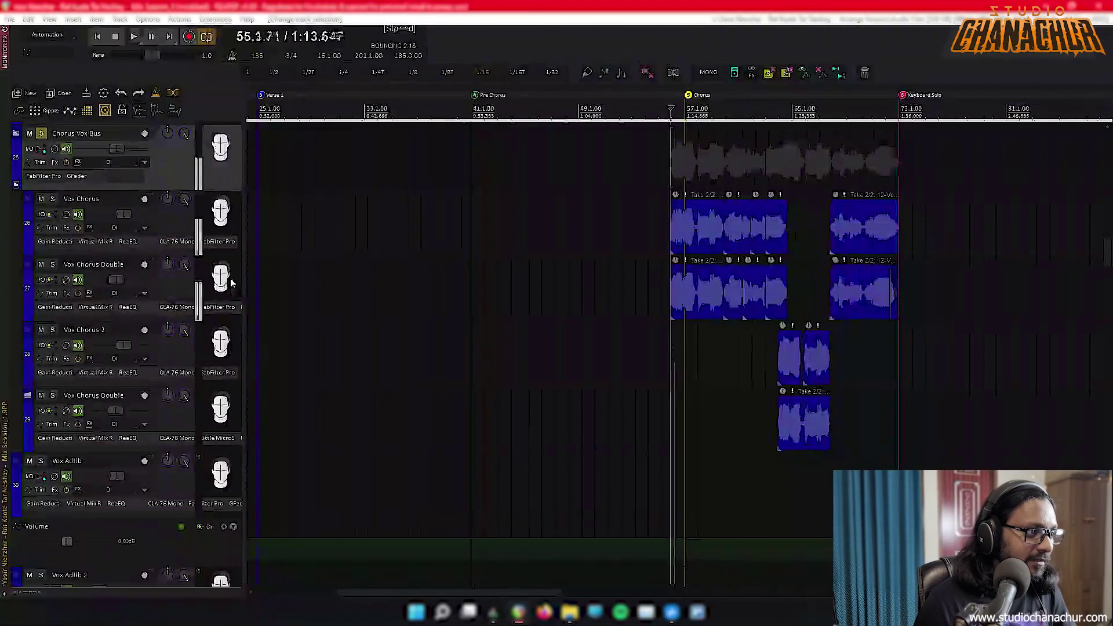
scroll(762, 348, up, 3)
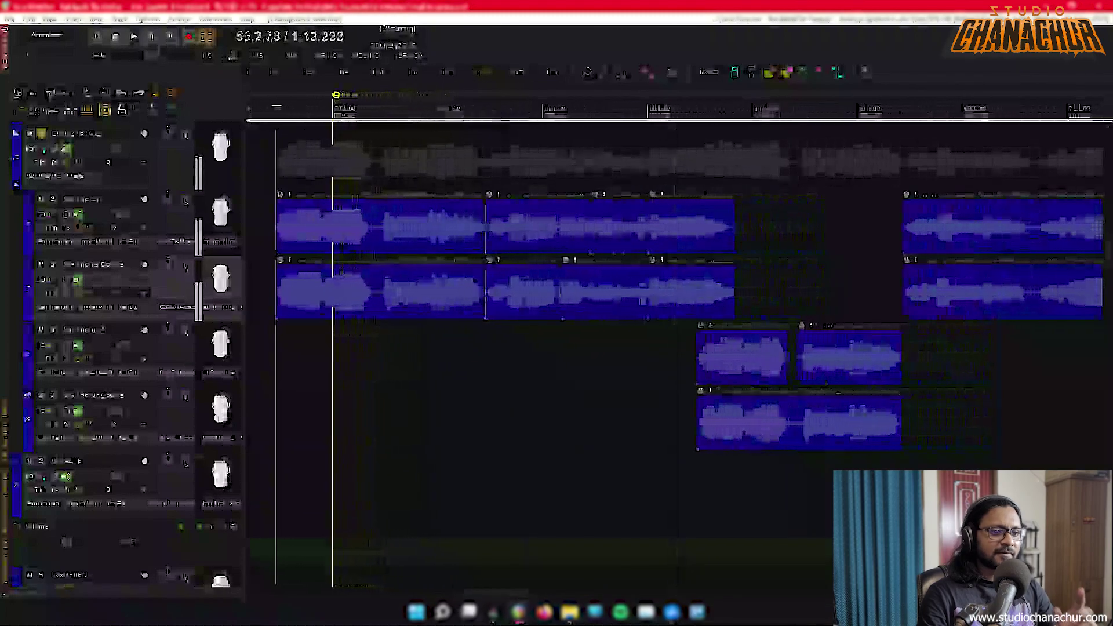
key(minus)
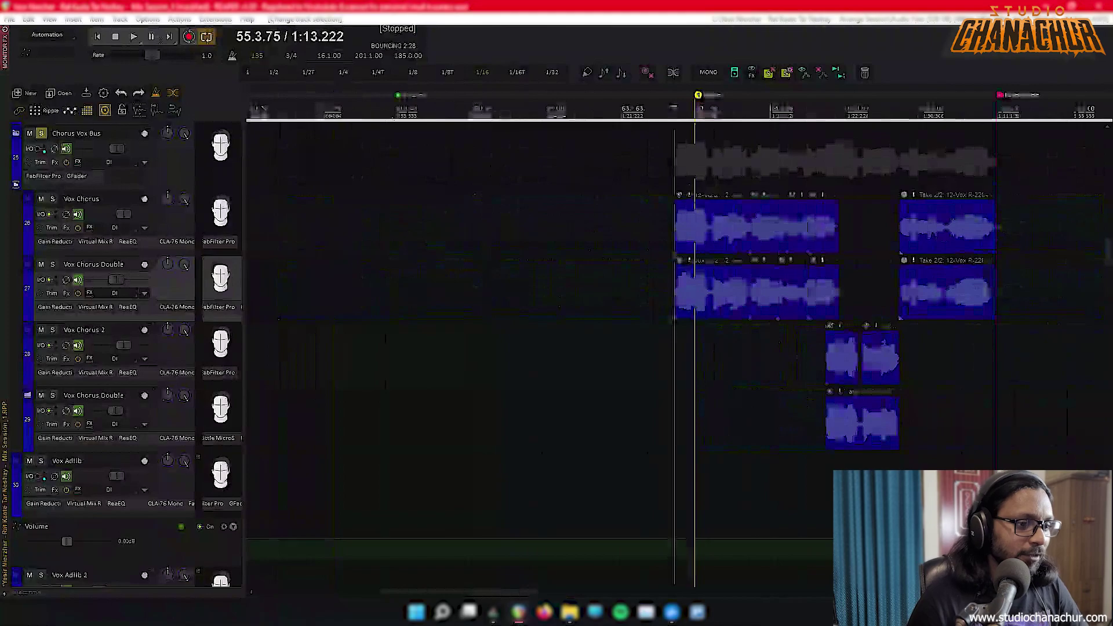
Compare the chorus vocals with and without the first Vox Chorus Double track by muting and unmuting it during playback
click(41, 266)
key(equal)
key(space)
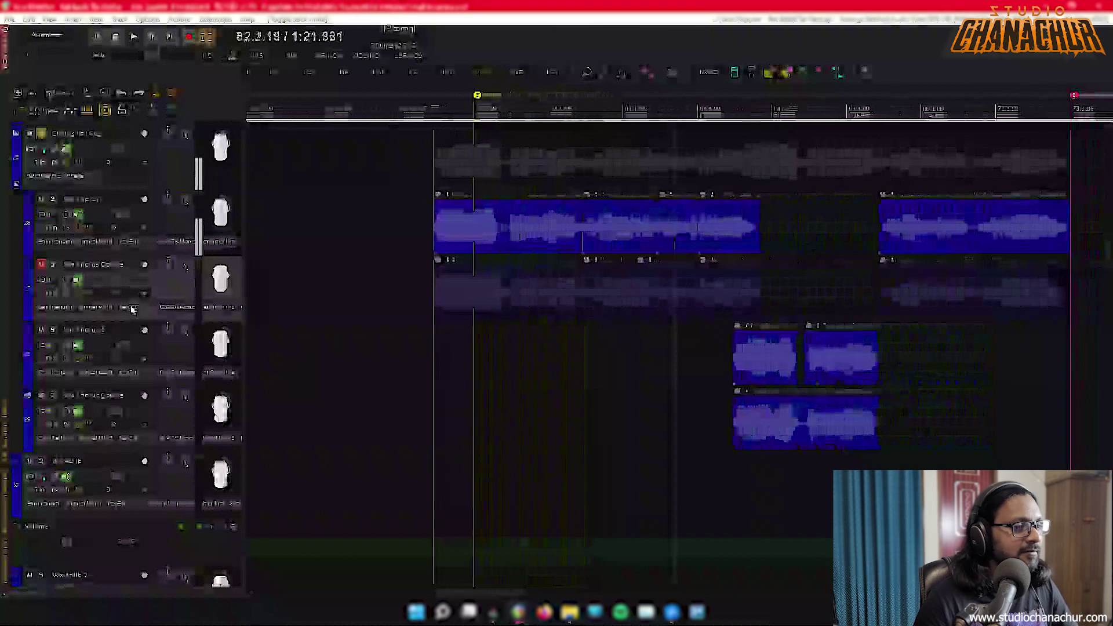
click(42, 268)
key(space)
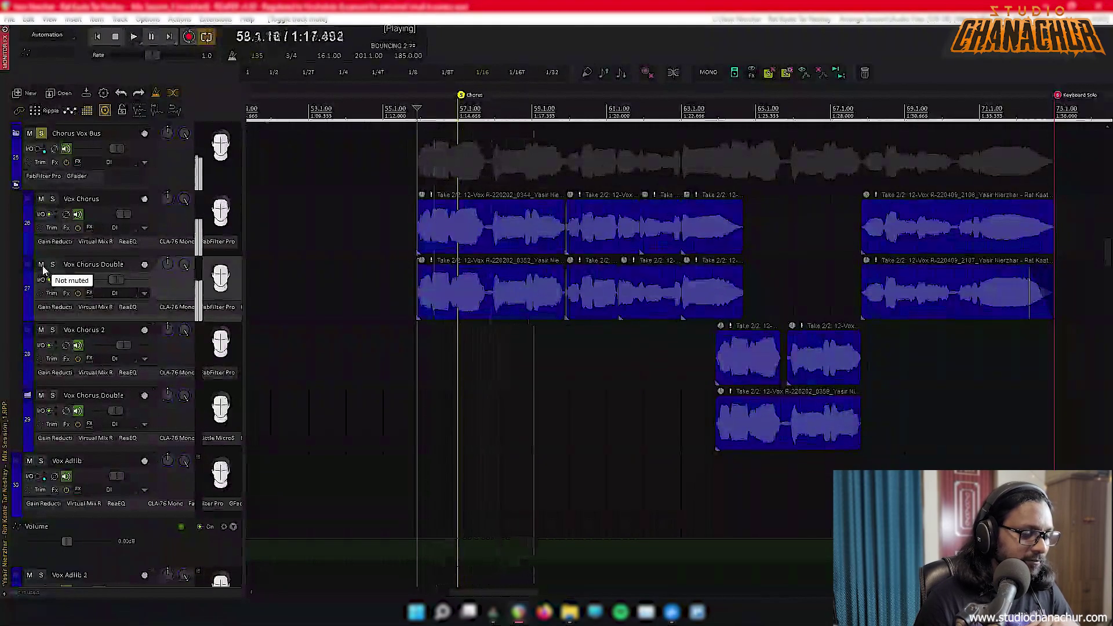
click(42, 269)
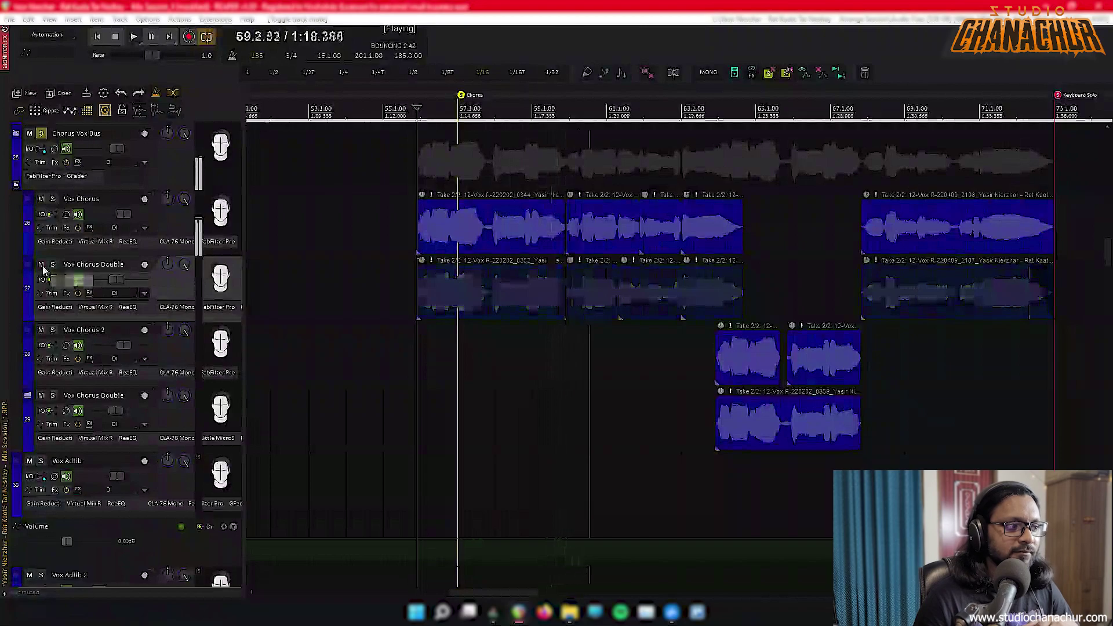
click(42, 269)
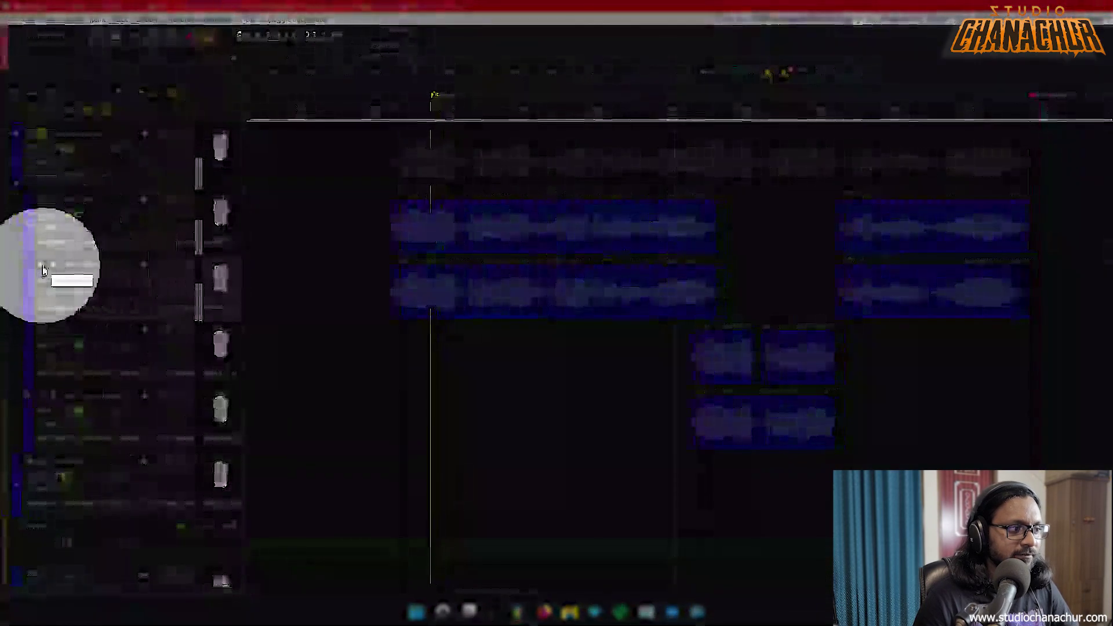
click(42, 268)
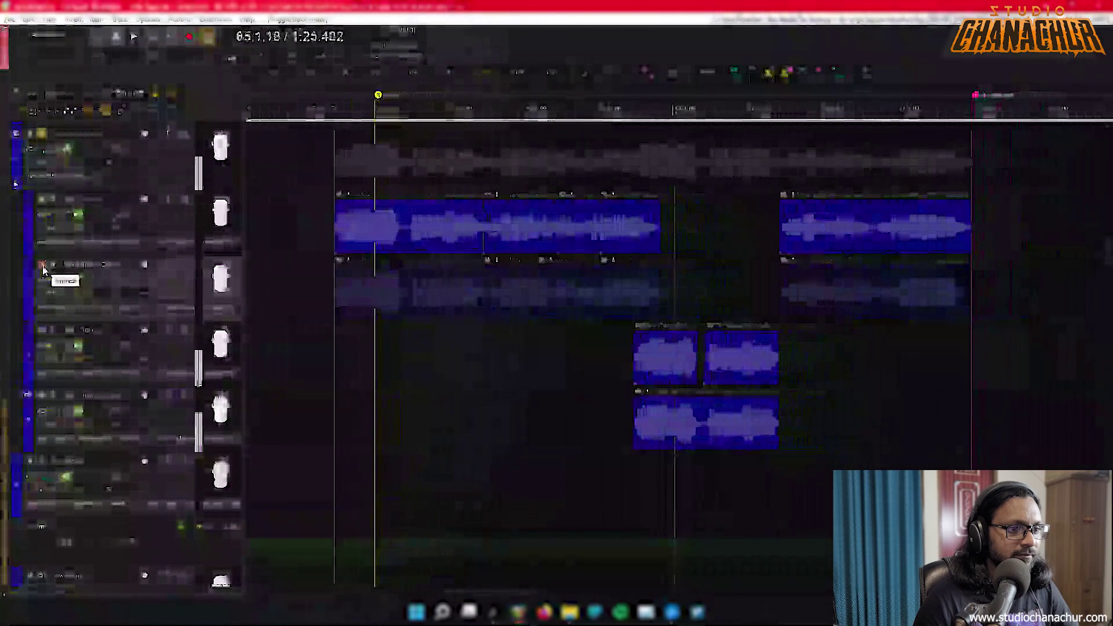
click(42, 269)
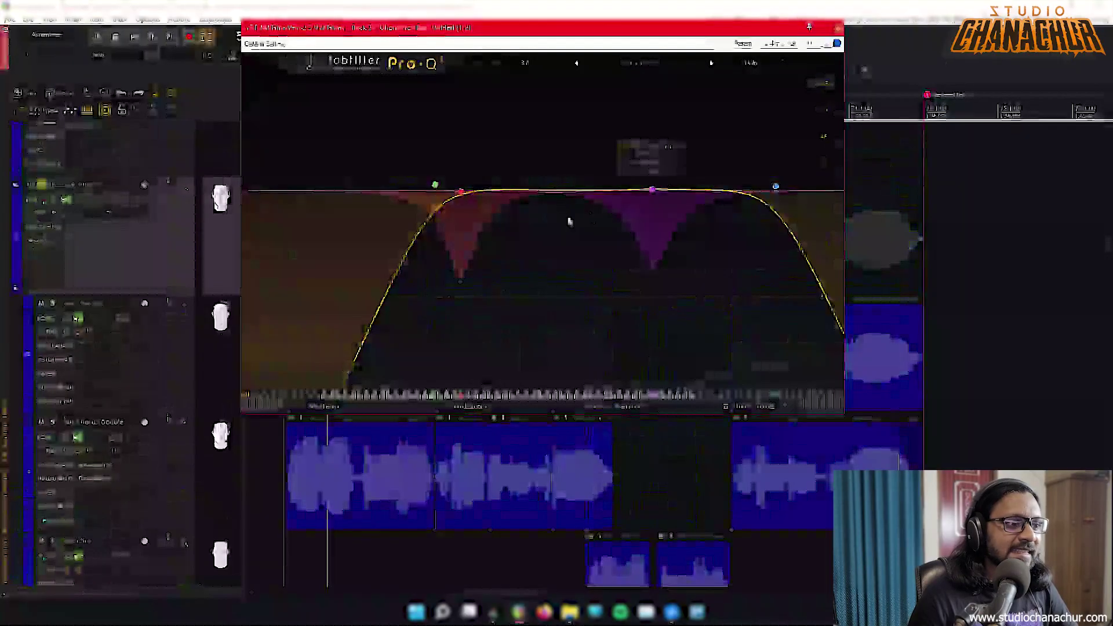
Examine the bands of the Chorus Vox Bus's Pro-Q 3, listen to the 177.81 Hz bell band in isolation, and close the plugin
drag(397, 128, 856, 296)
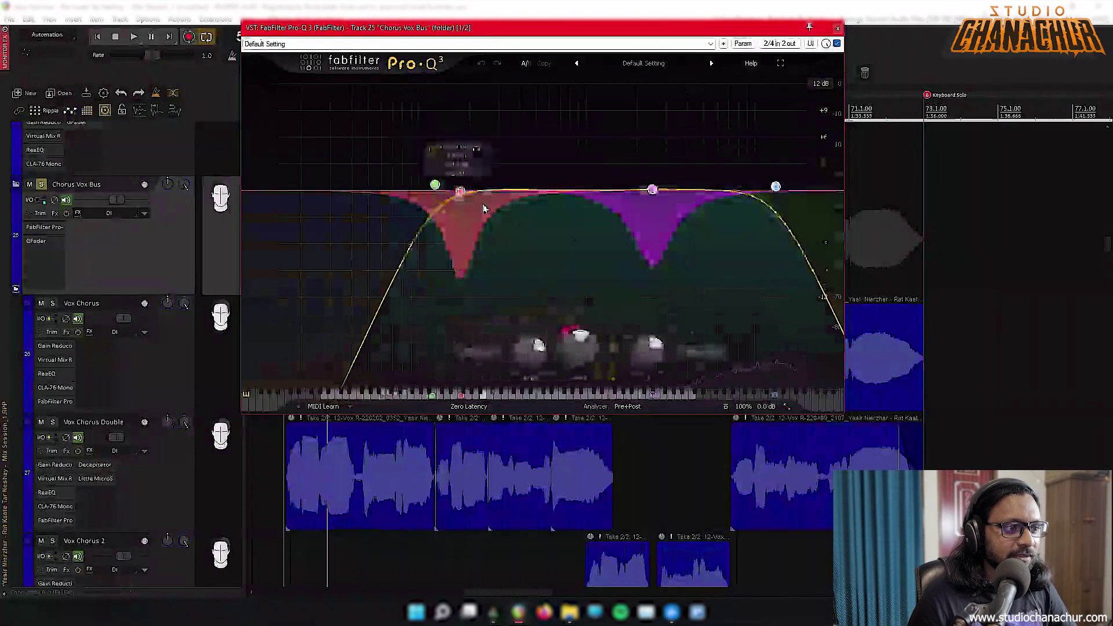
click(461, 192)
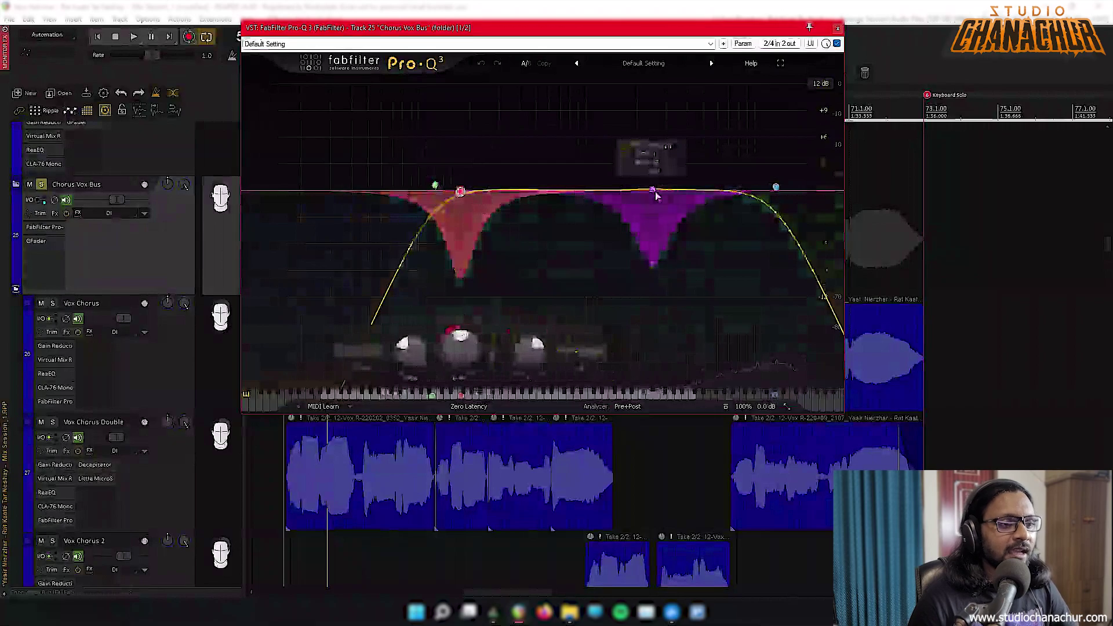
click(653, 190)
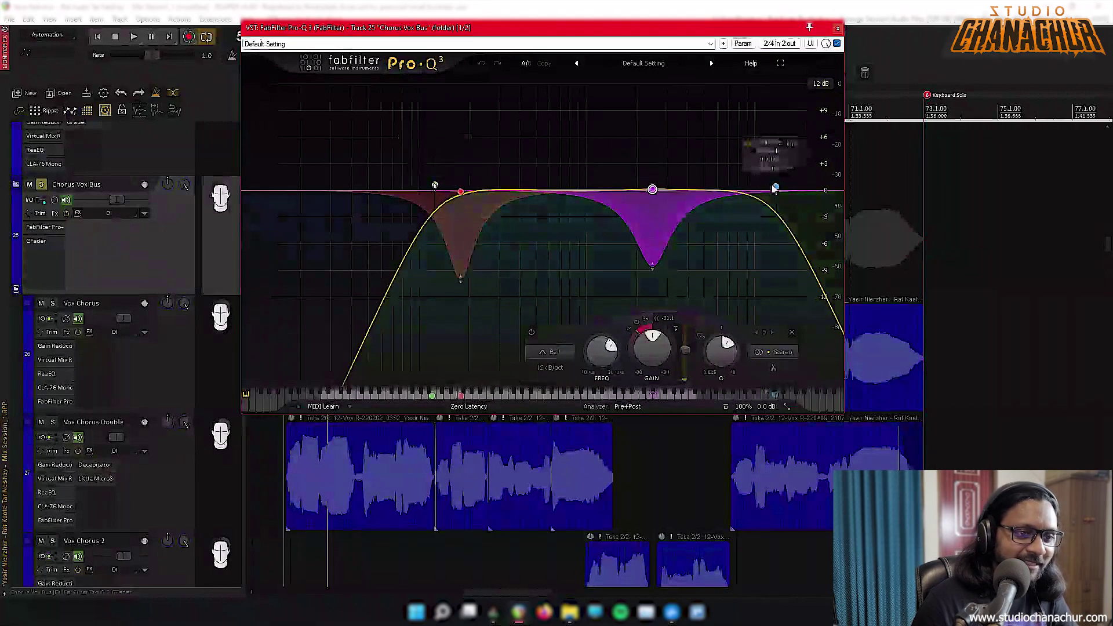
click(459, 193)
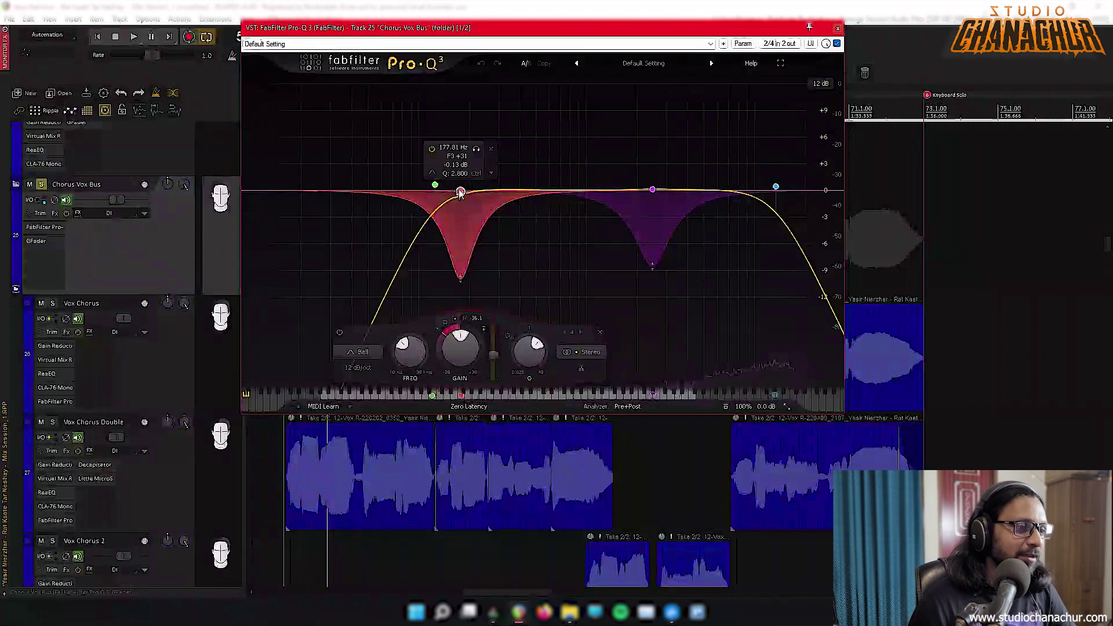
click(476, 148)
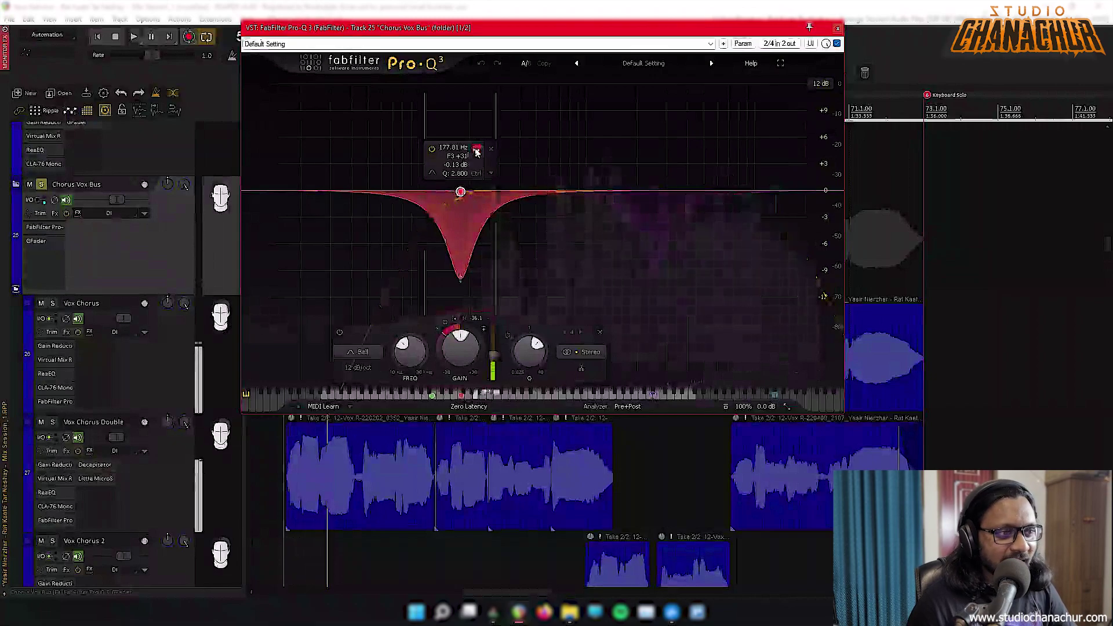
click(477, 149)
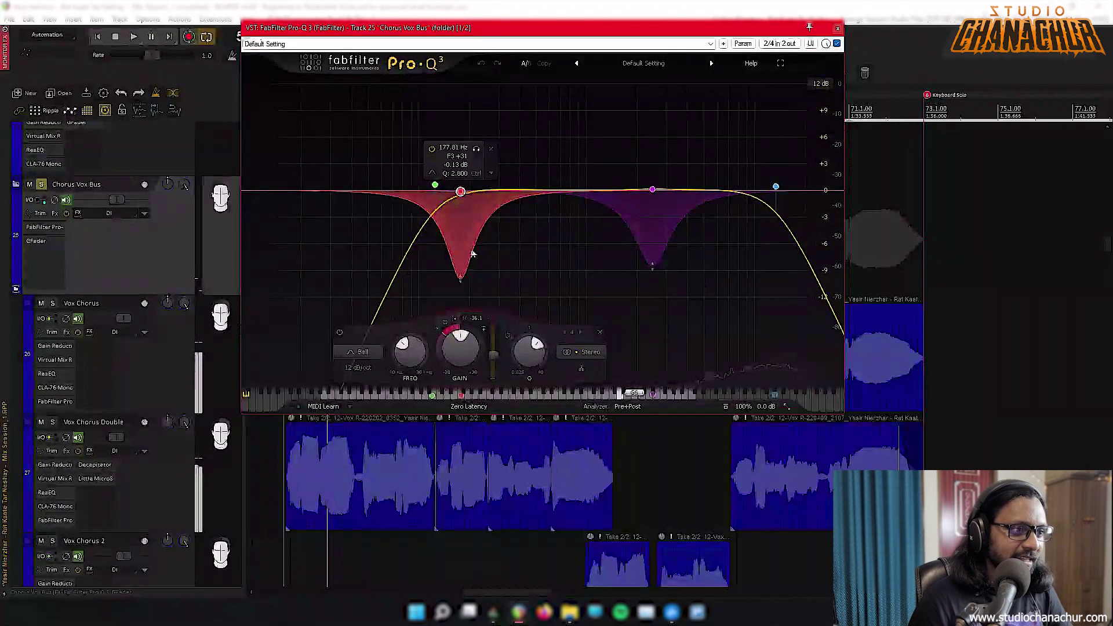
click(837, 28)
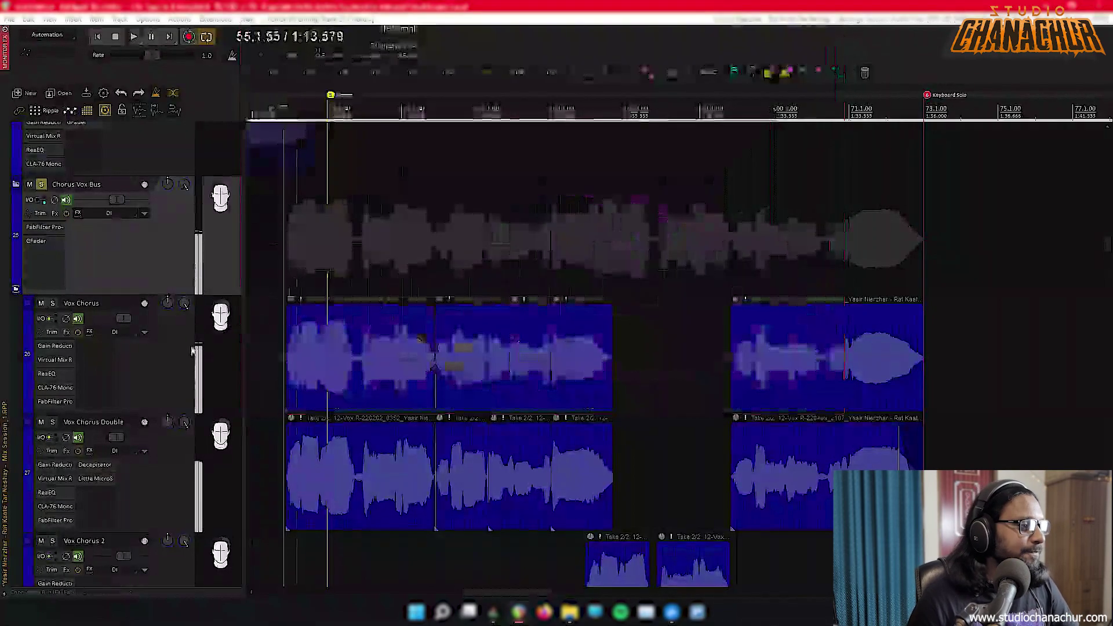
Review the Vox Chorus effects chain from Gain Reduction Deluxe through Virtual Mix Rack, ReaEQ and CLA-76 Mono to Pro-DS, and close it
scroll(192, 350, up, 1)
scroll(191, 349, up, 2)
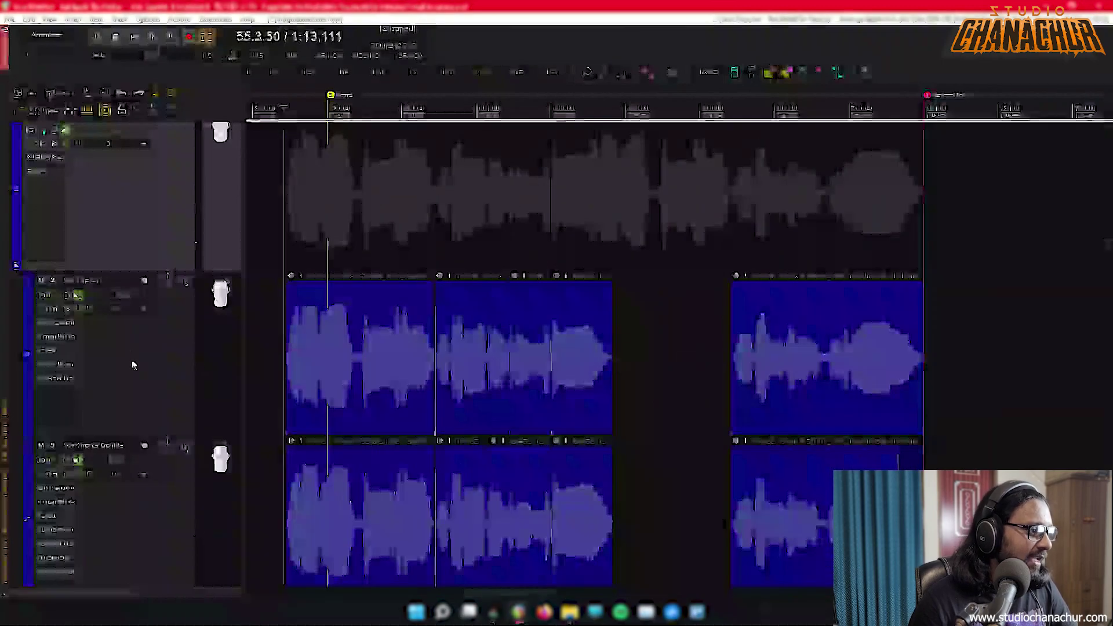
click(61, 325)
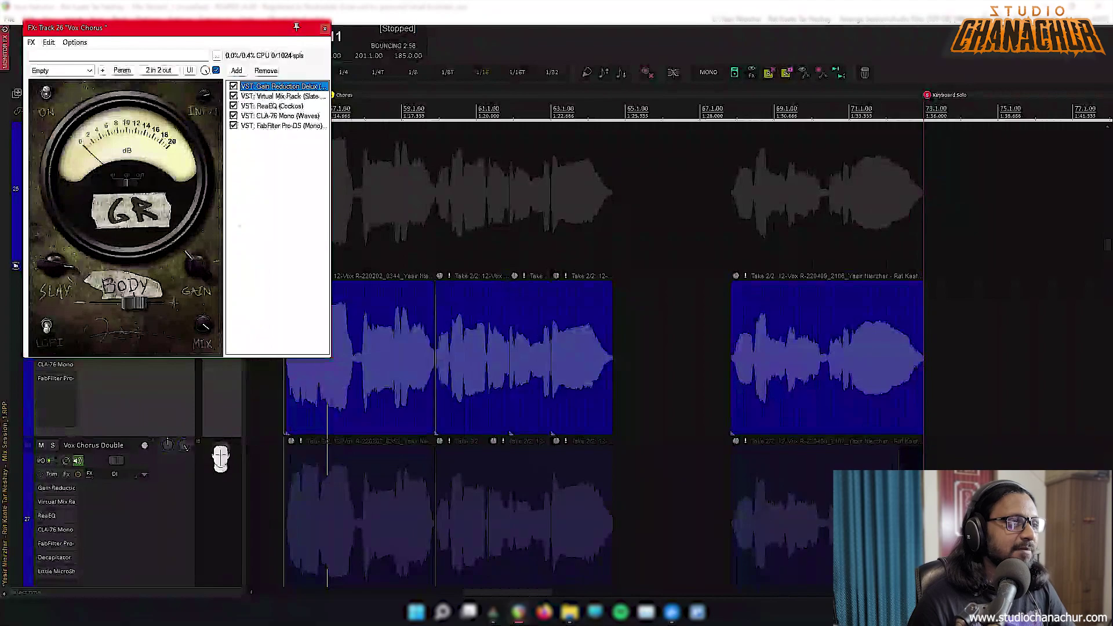
drag(272, 132, 272, 84)
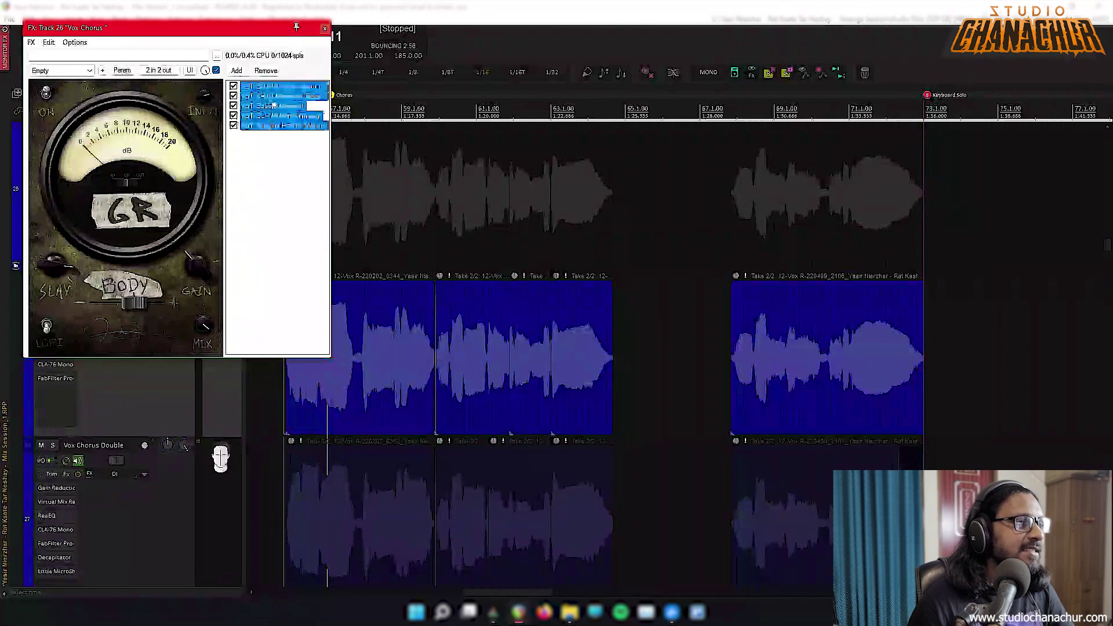
click(276, 87)
click(278, 96)
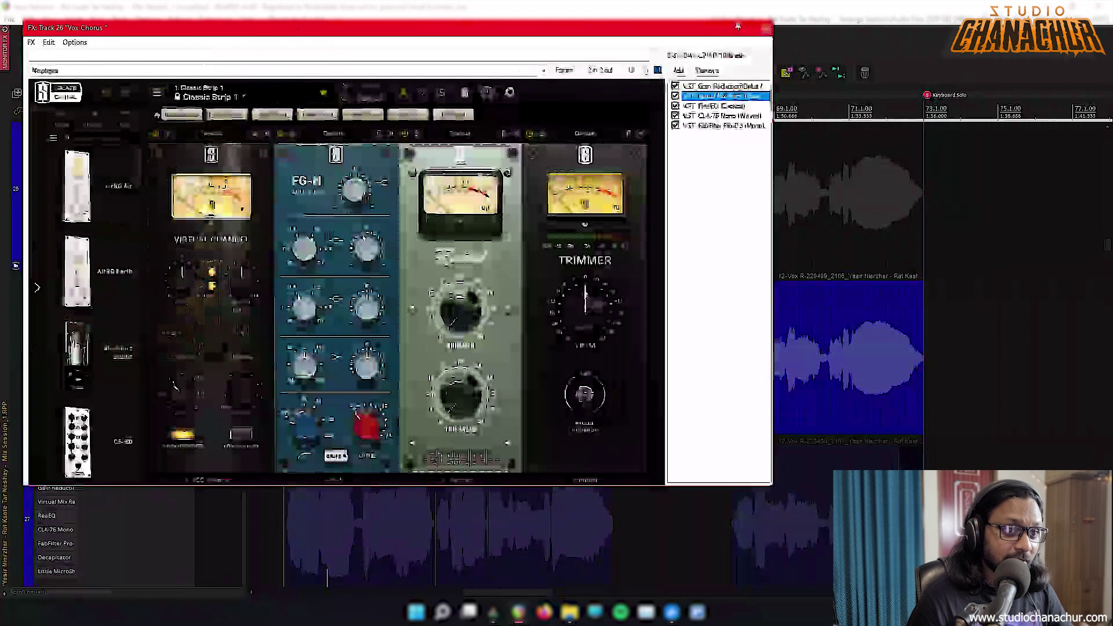
click(712, 105)
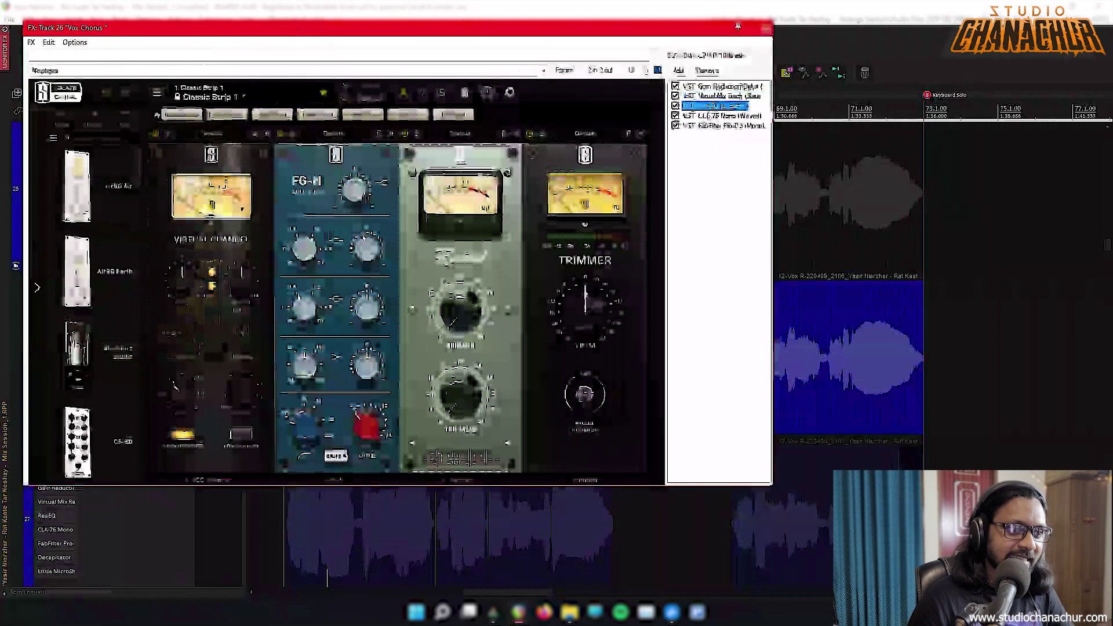
key(Down)
key(Down)
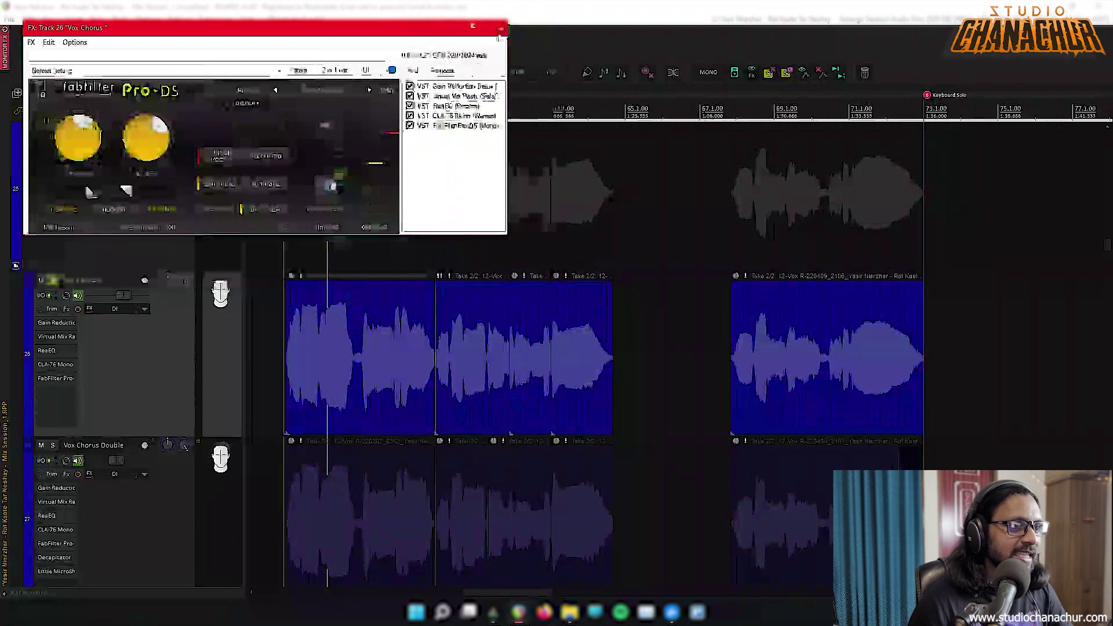
click(497, 36)
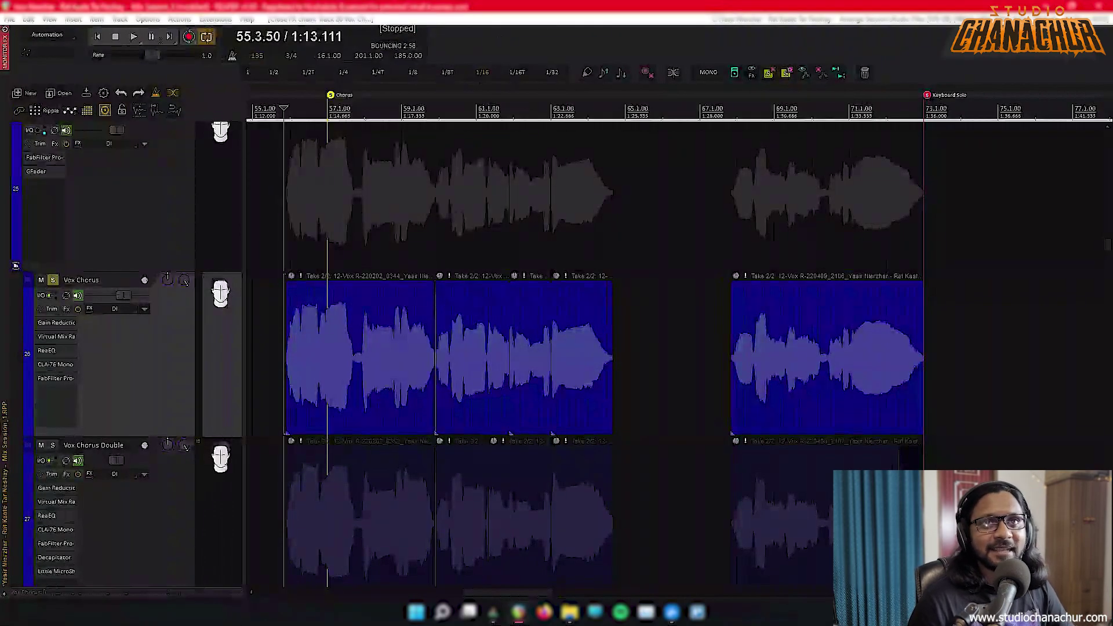
Solo the first Vox Chorus Double track and show its plugin list
scroll(154, 422, down, 3)
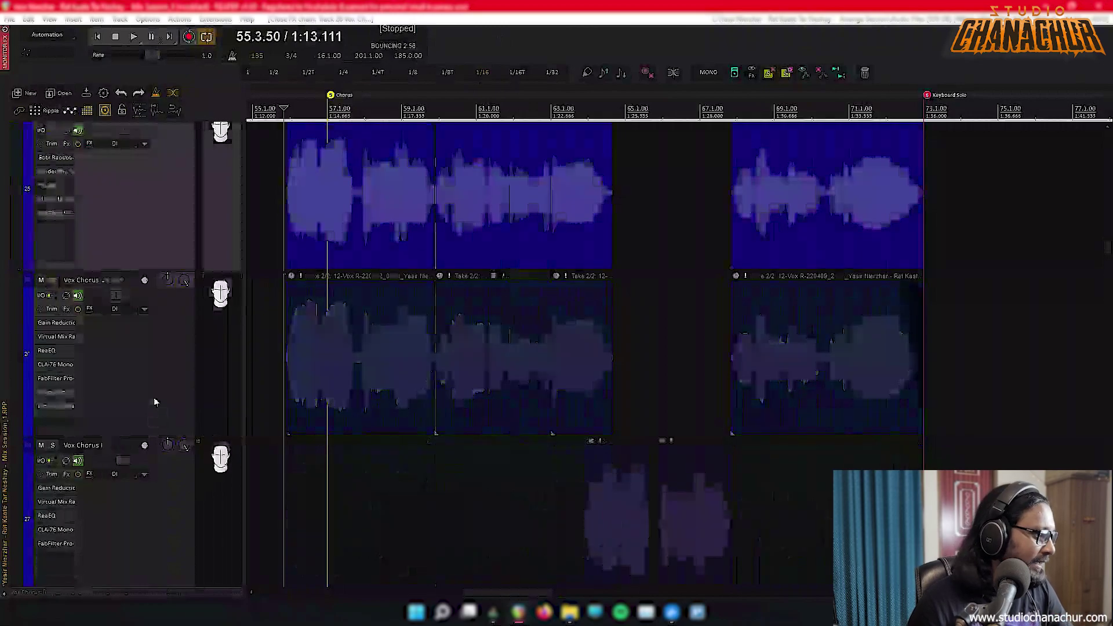
scroll(675, 354, up, 4)
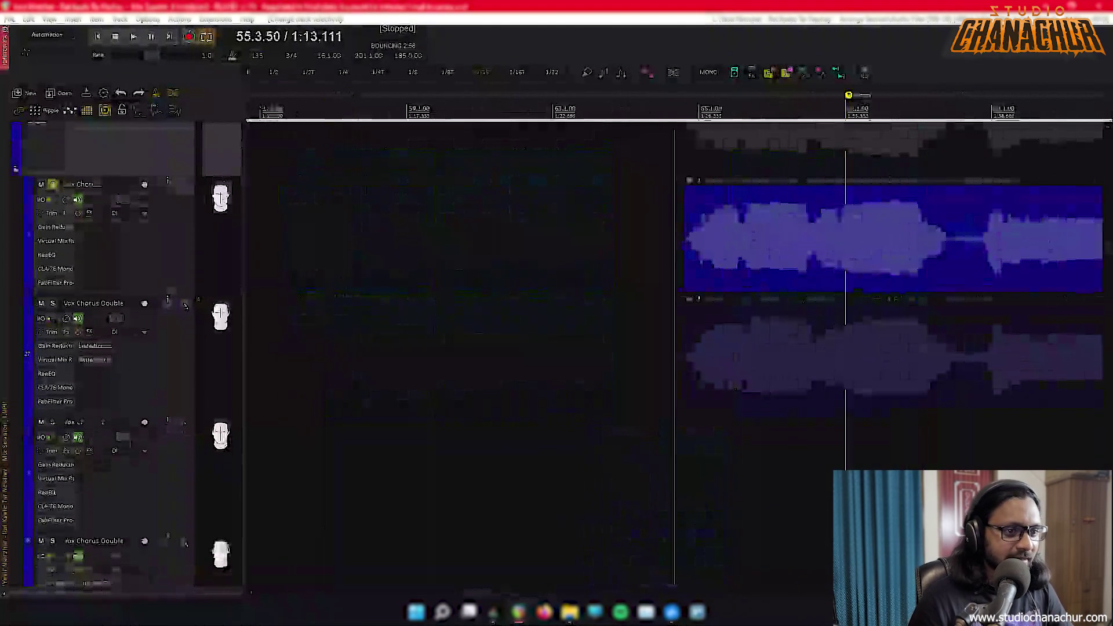
click(82, 365)
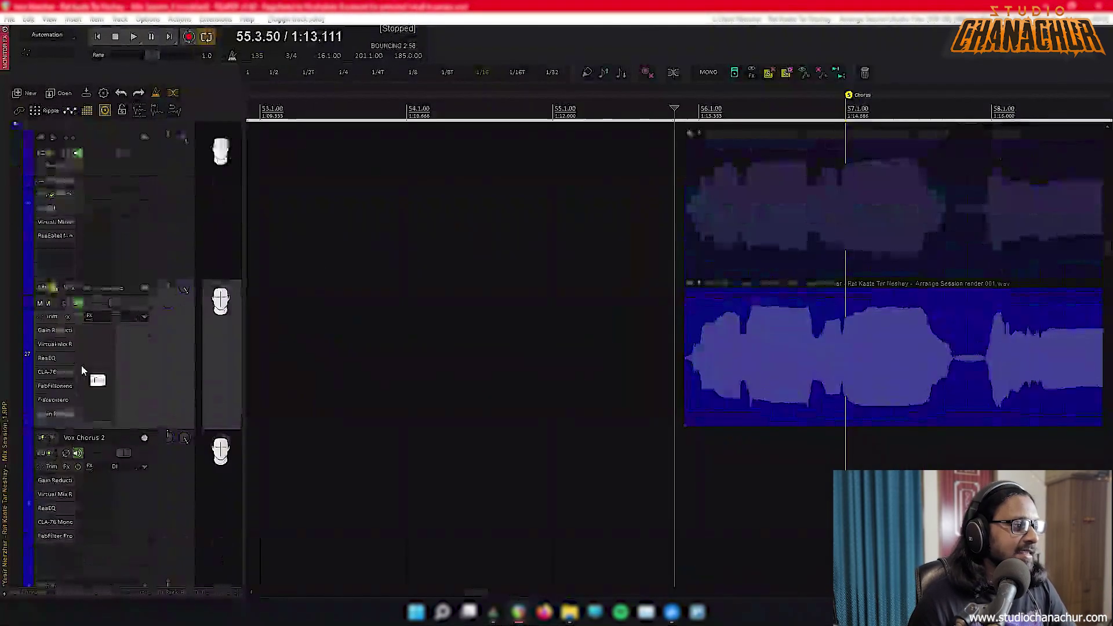
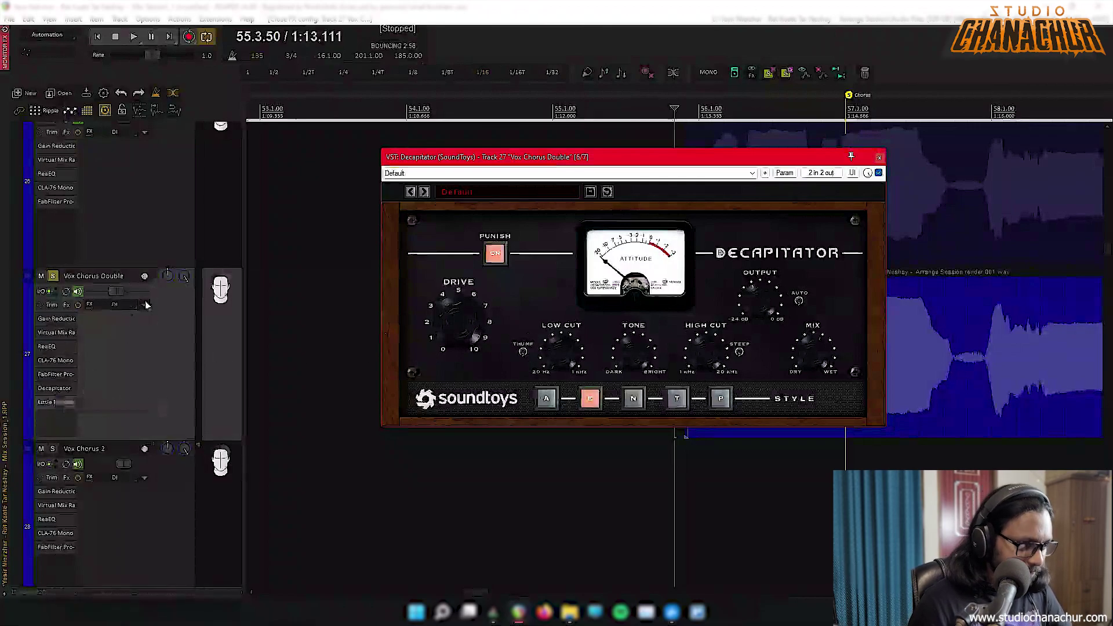
Bypass Decapitator and Little MicroShift on Vox Chorus Double and audition the track without them
drag(51, 400, 58, 339)
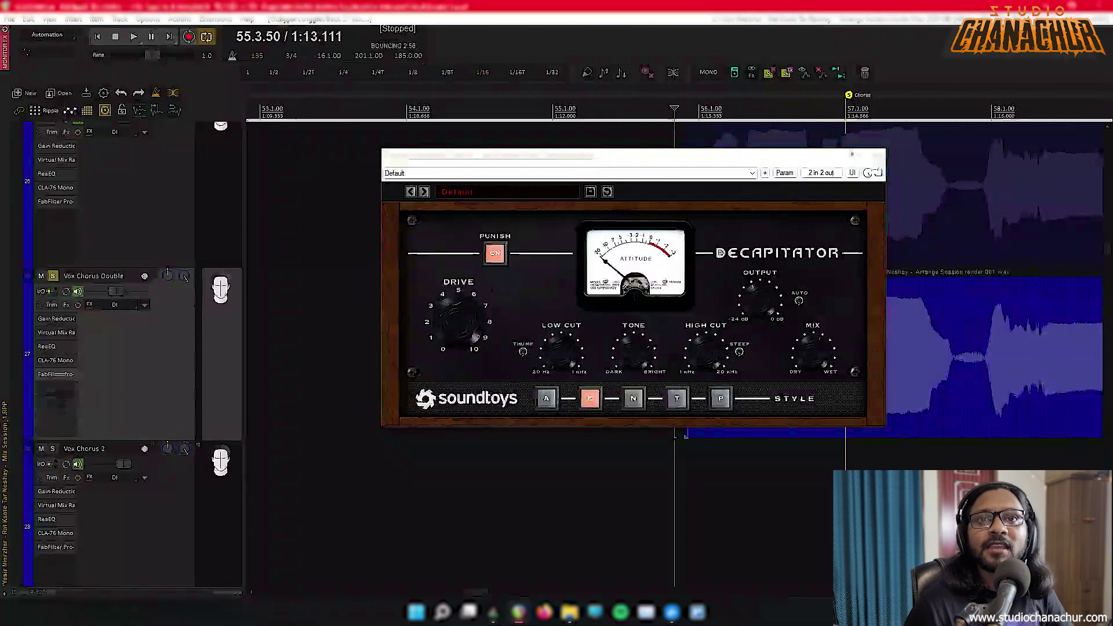
click(878, 173)
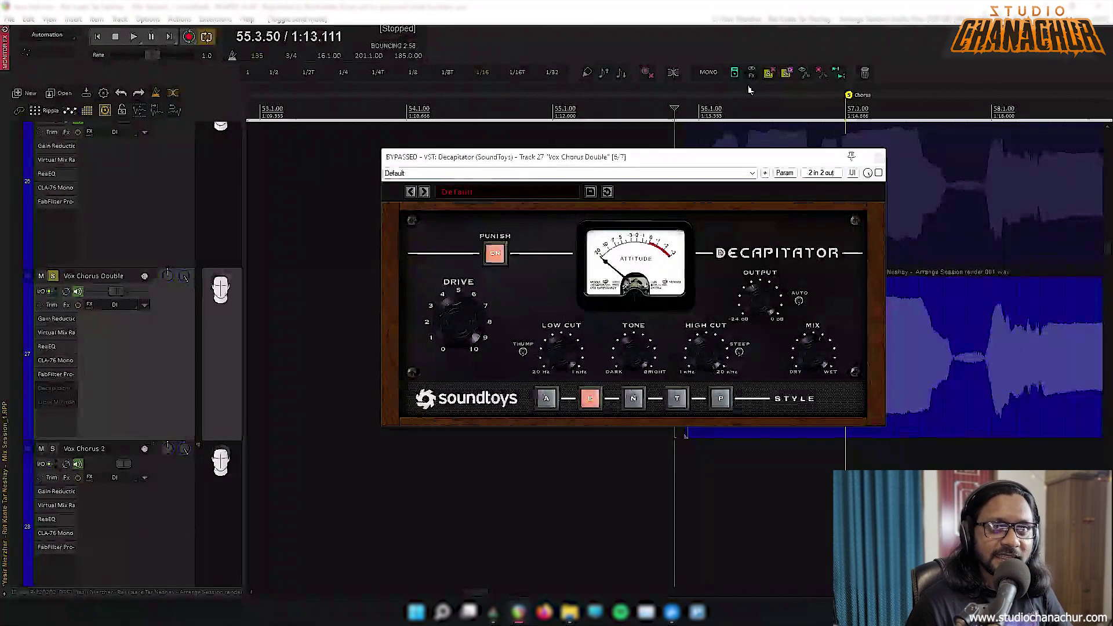
key(space)
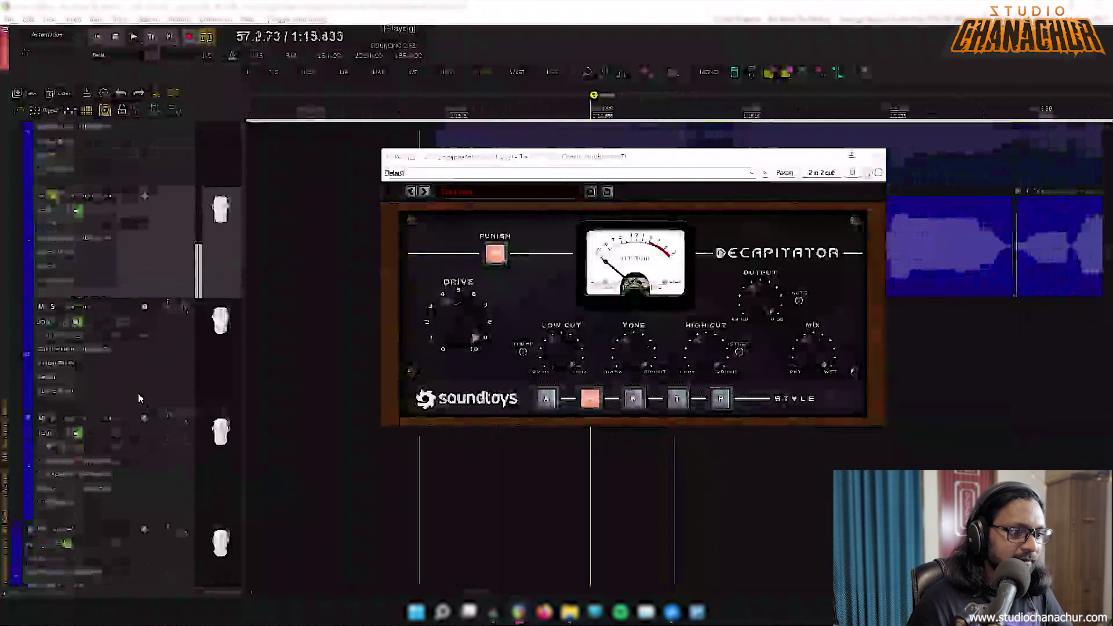
scroll(138, 397, down, 3)
scroll(137, 397, down, 1)
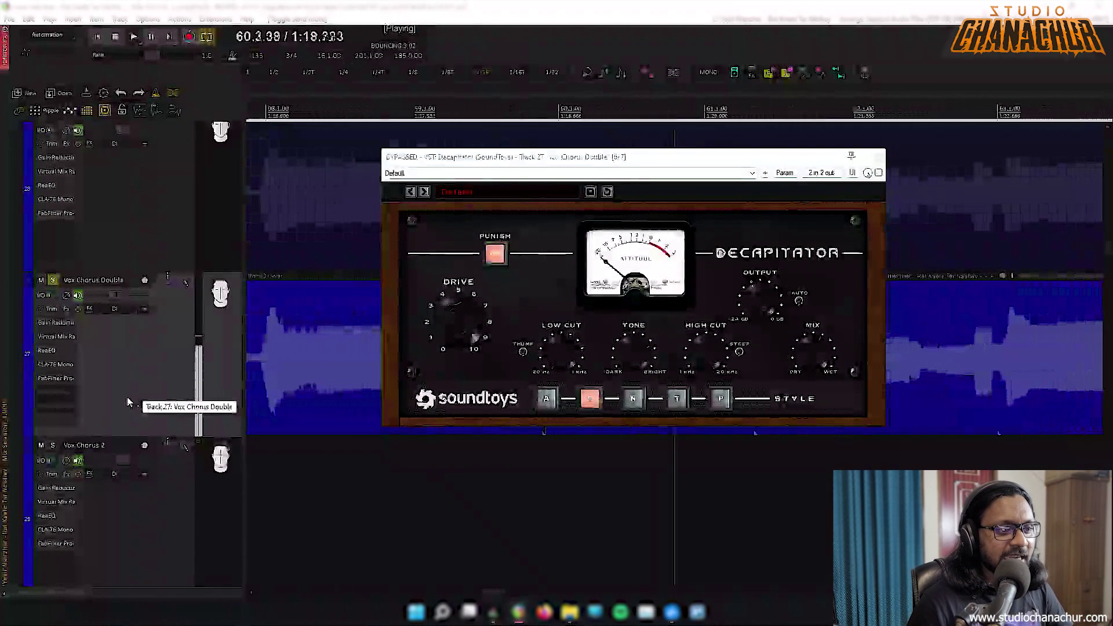
key(space)
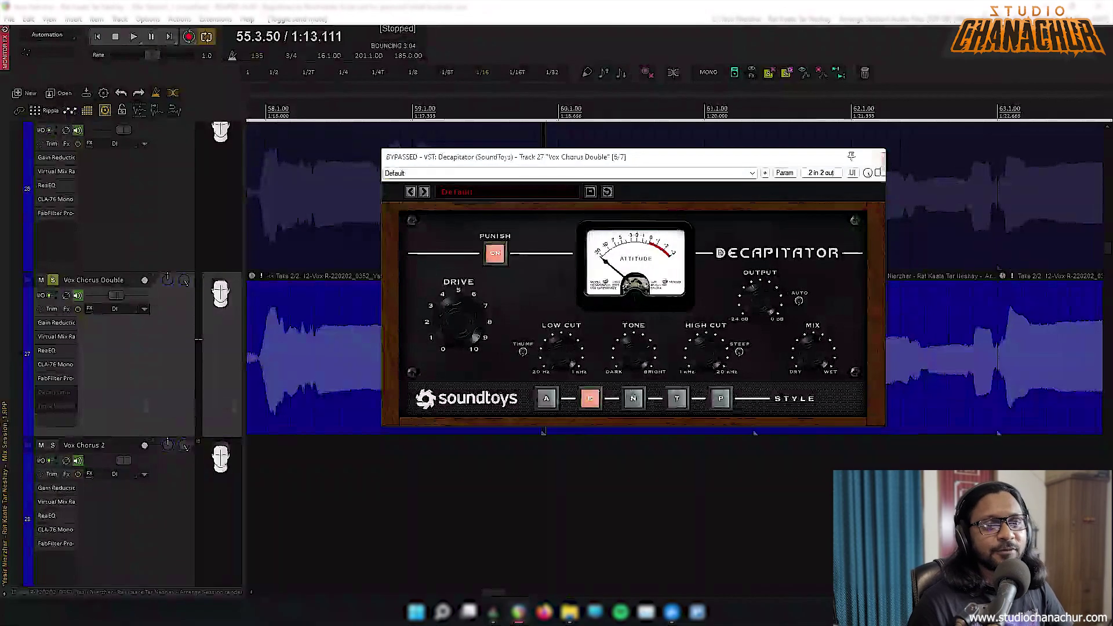
Re-enable Decapitator on Vox Chorus Double and play the track with its saturation
click(879, 172)
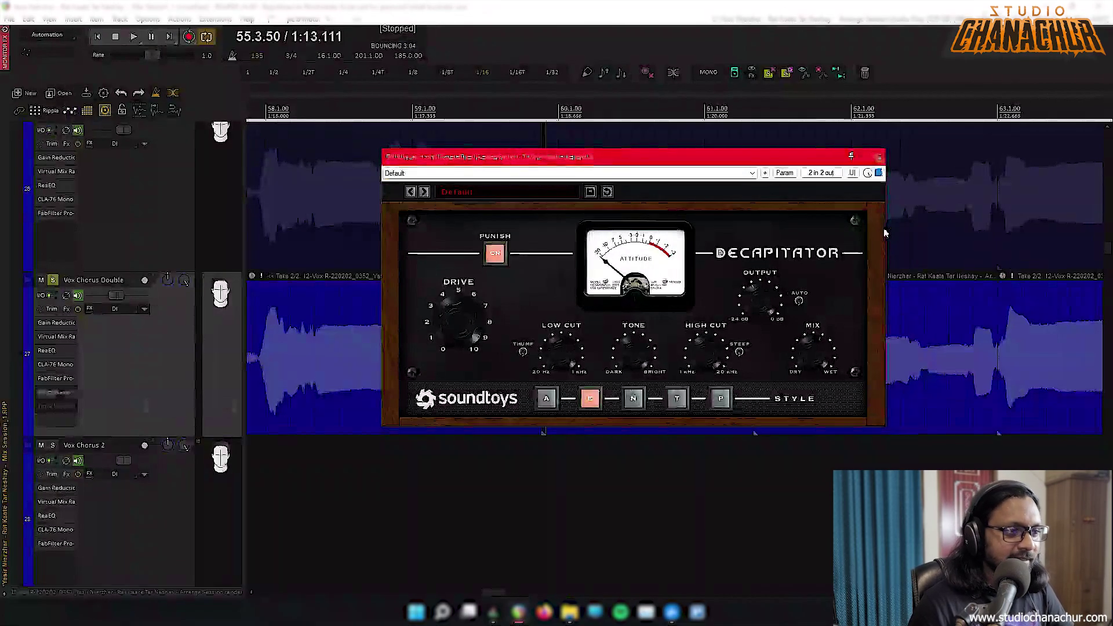
key(space)
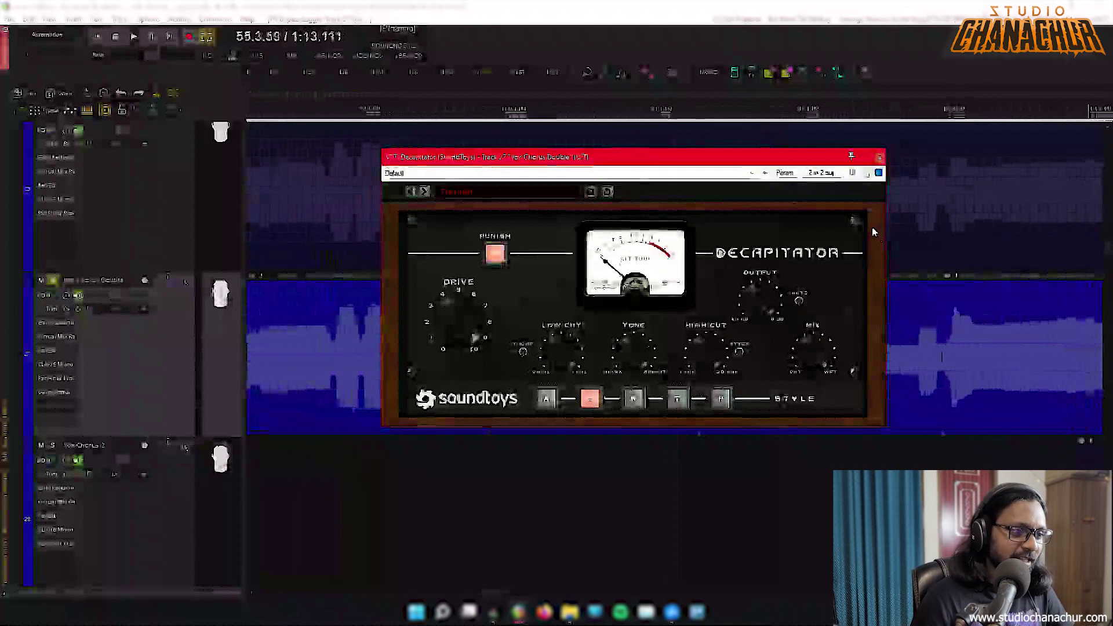
Close Decapitator, re-enable Little MicroShift on the first Vox Chorus Double and play the track from the start of the chorus
key(space)
click(880, 158)
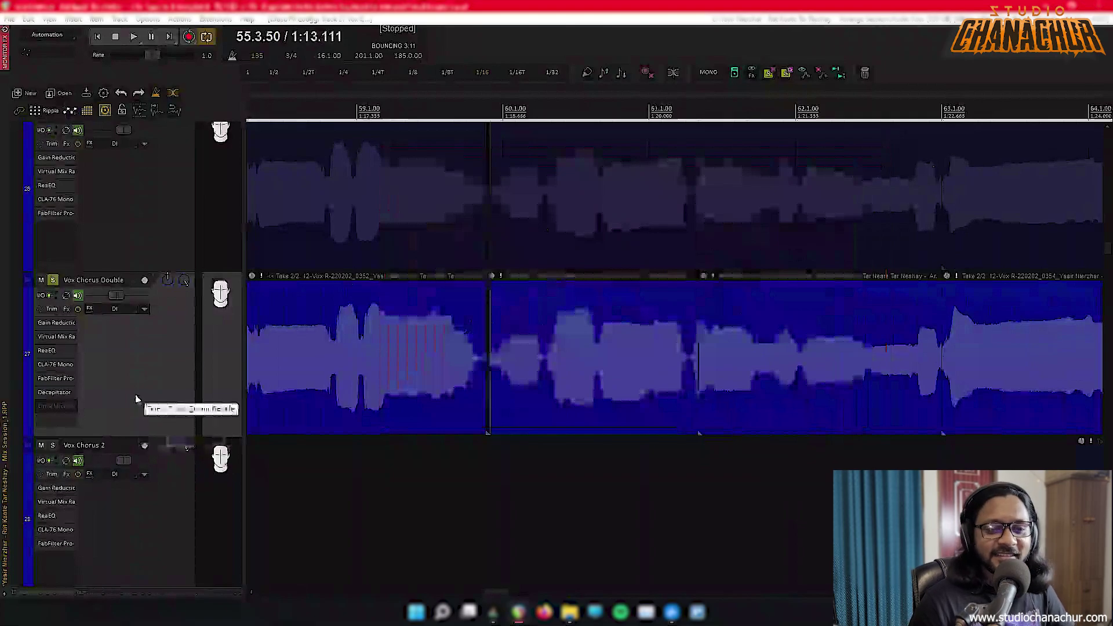
click(55, 407)
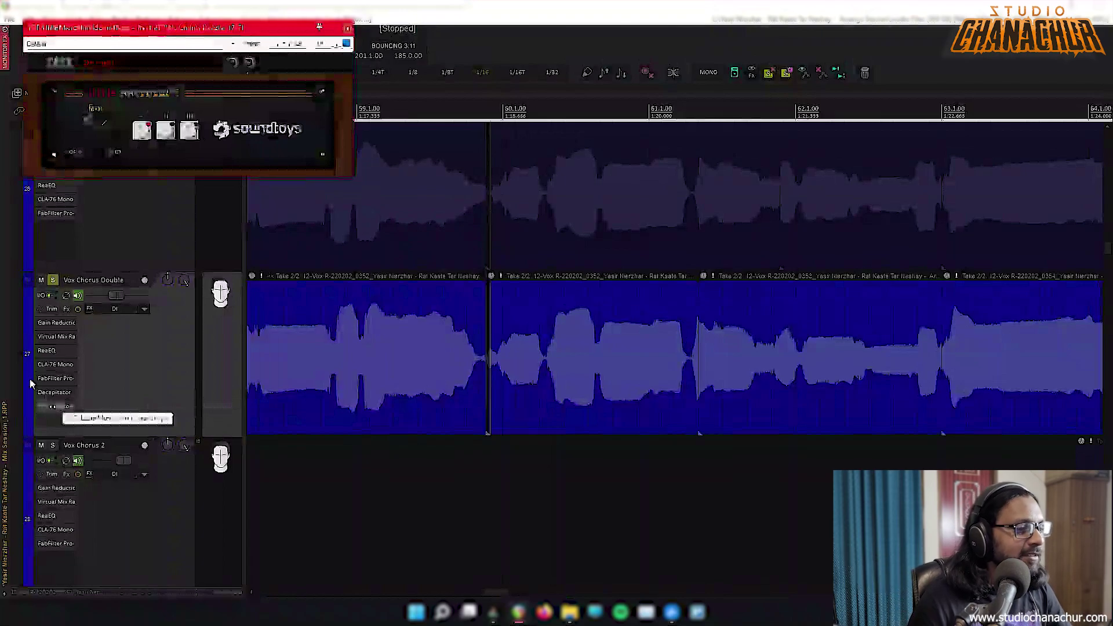
scroll(378, 366, down, 3)
key(space)
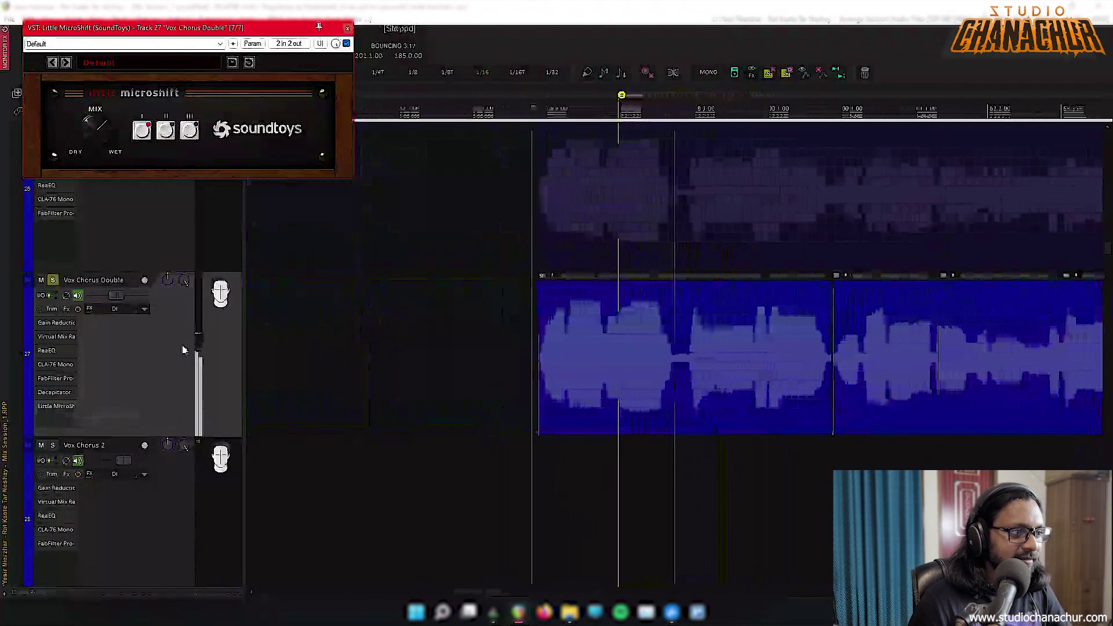
scroll(183, 349, down, 2)
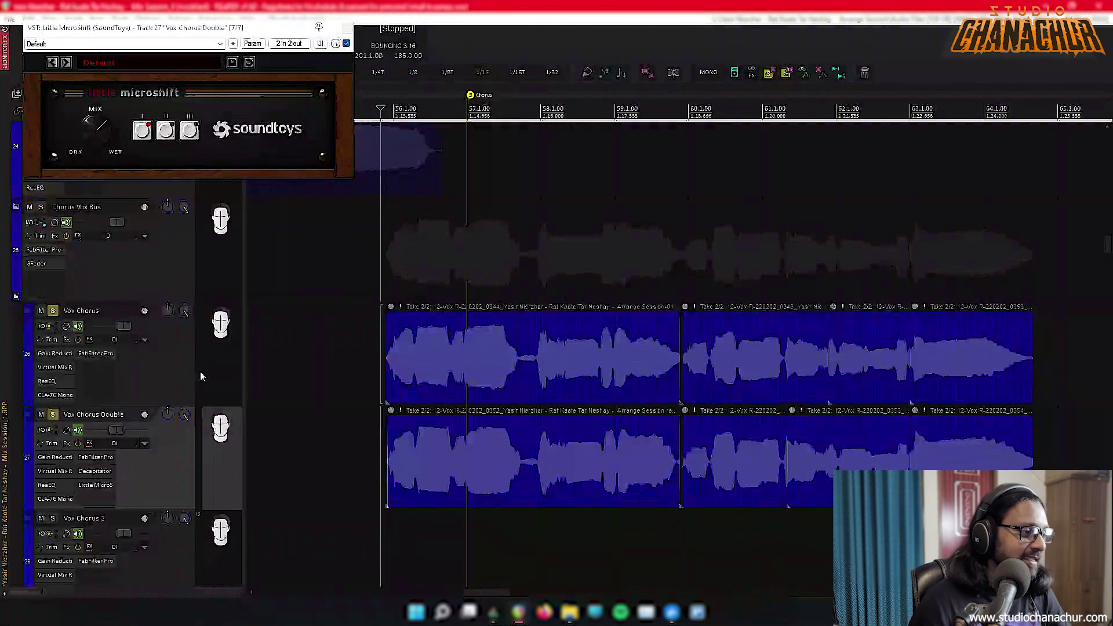
Audition Vox Chorus and the first Vox Chorus Double soloed together in the chorus
key(space)
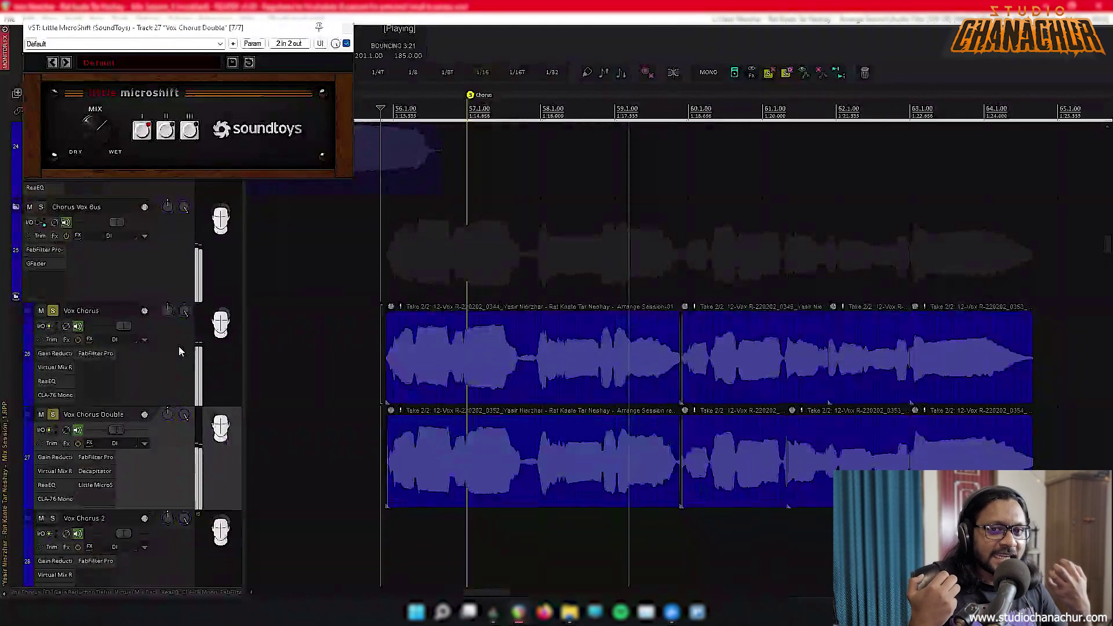
key(space)
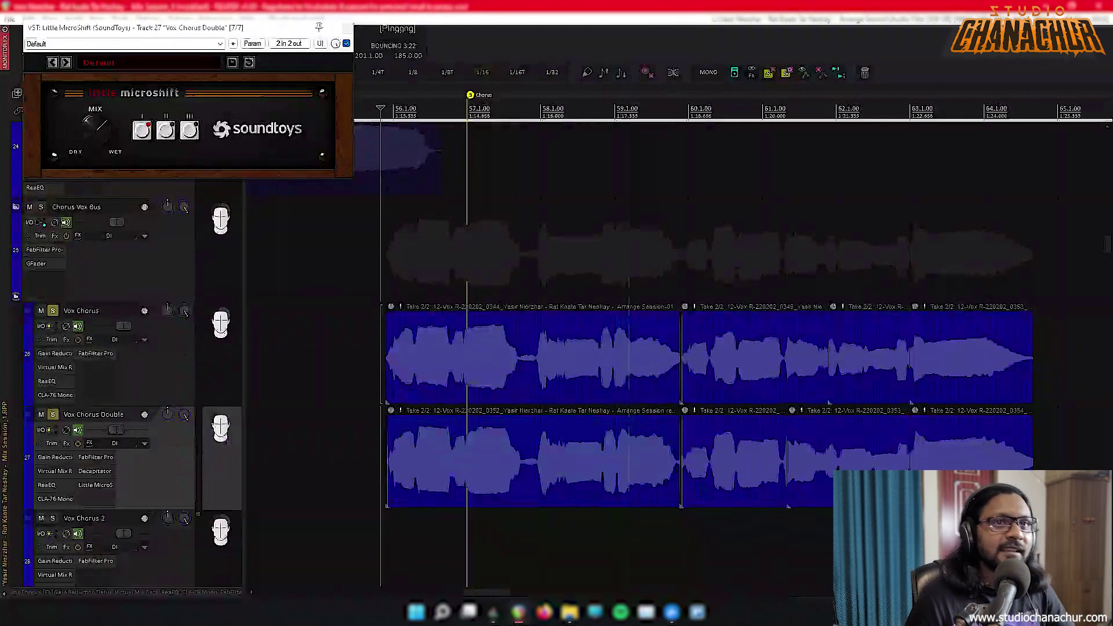
key(space)
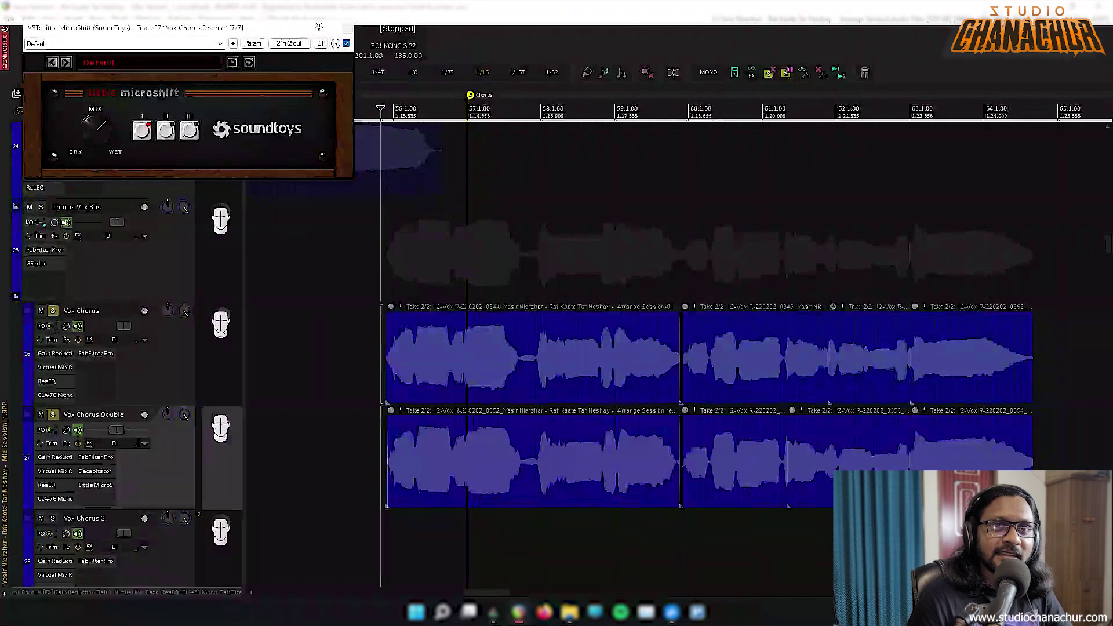
key(space)
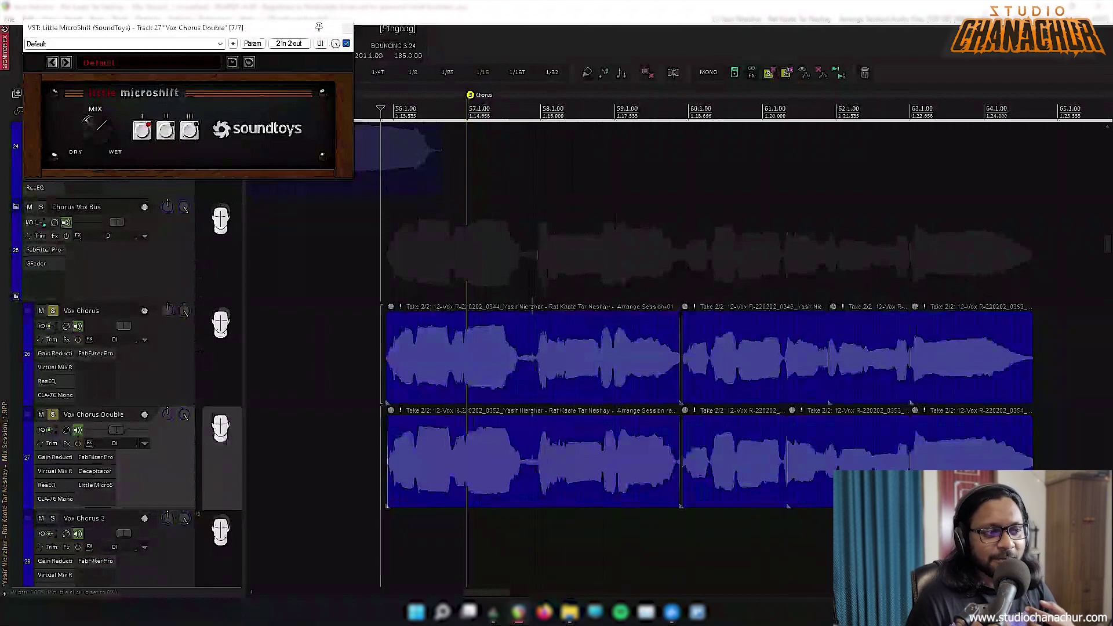
key(space)
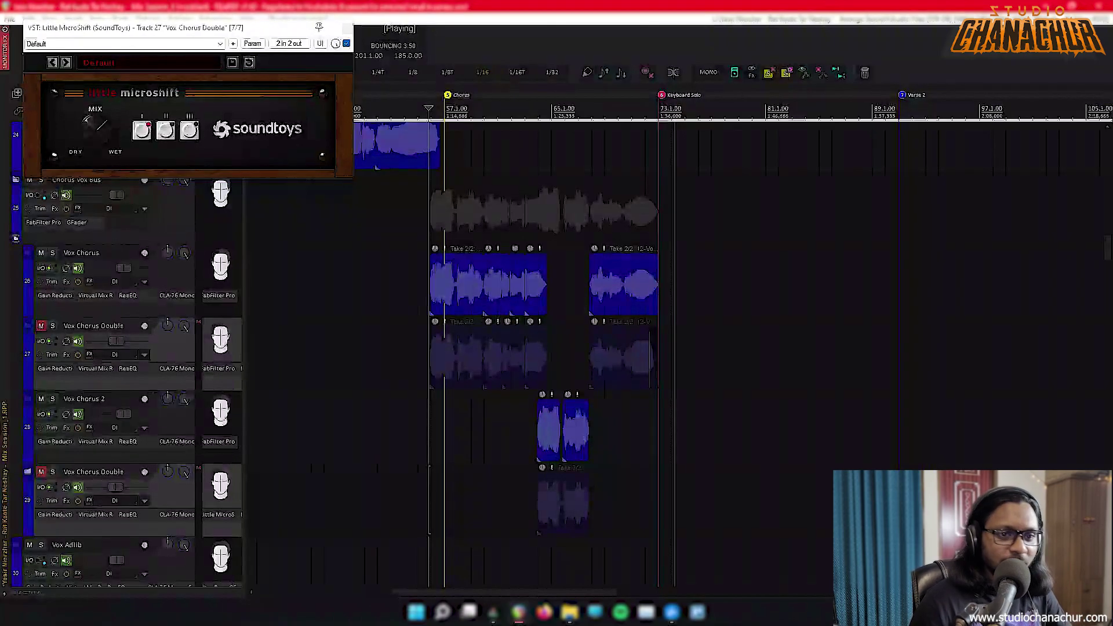
Toggle the mutes of both Vox Chorus Double tracks during playback, leave them unmuted, and close Little MicroShift
click(41, 327)
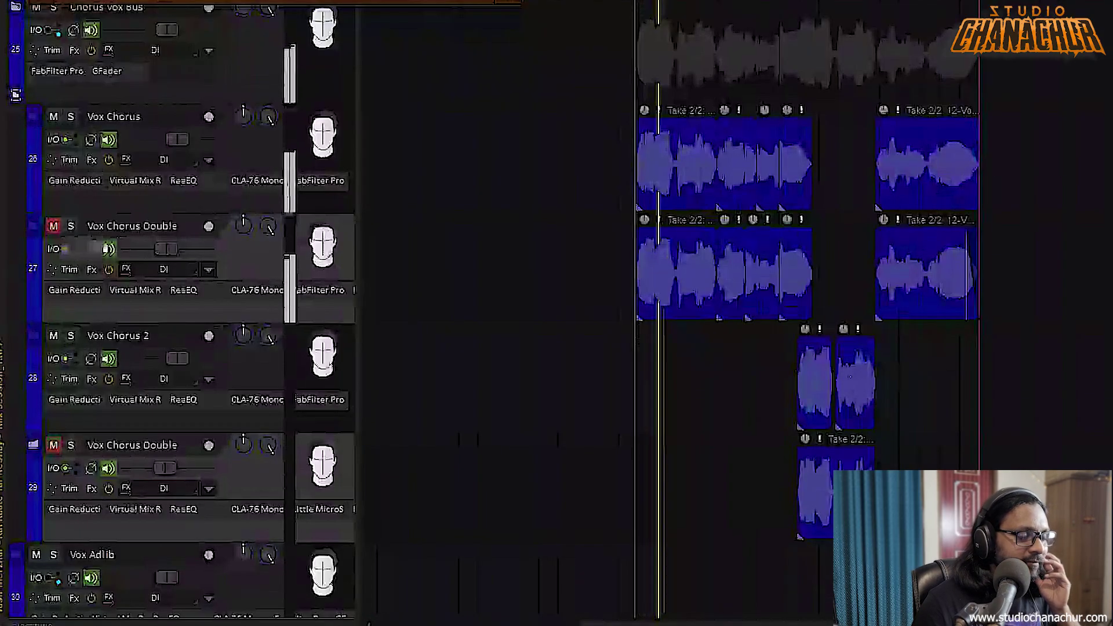
click(54, 227)
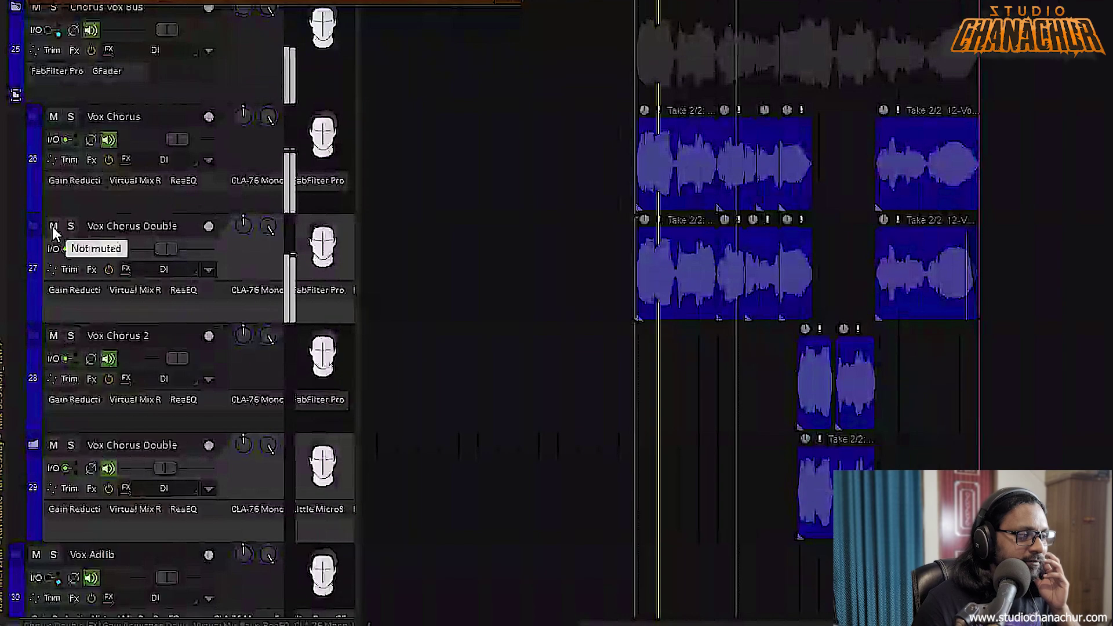
click(53, 230)
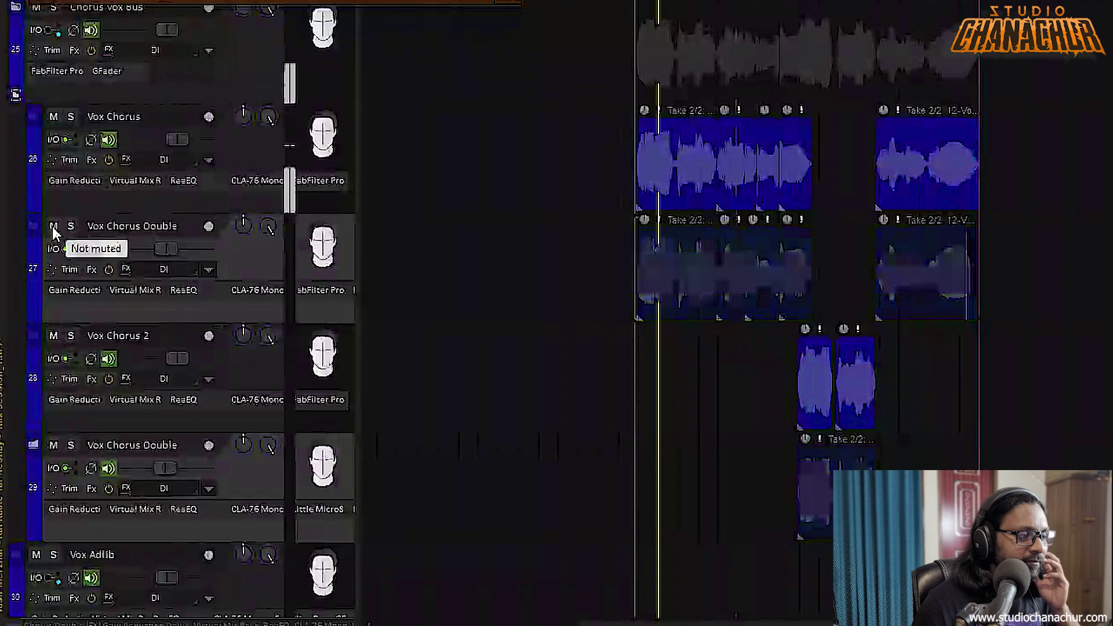
click(52, 229)
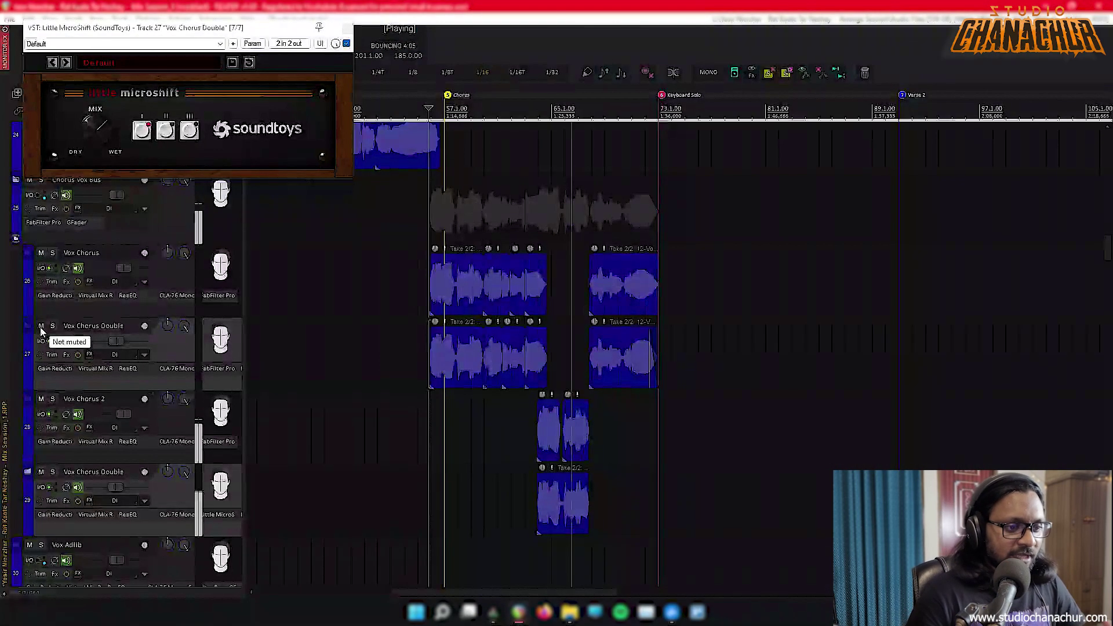
key(space)
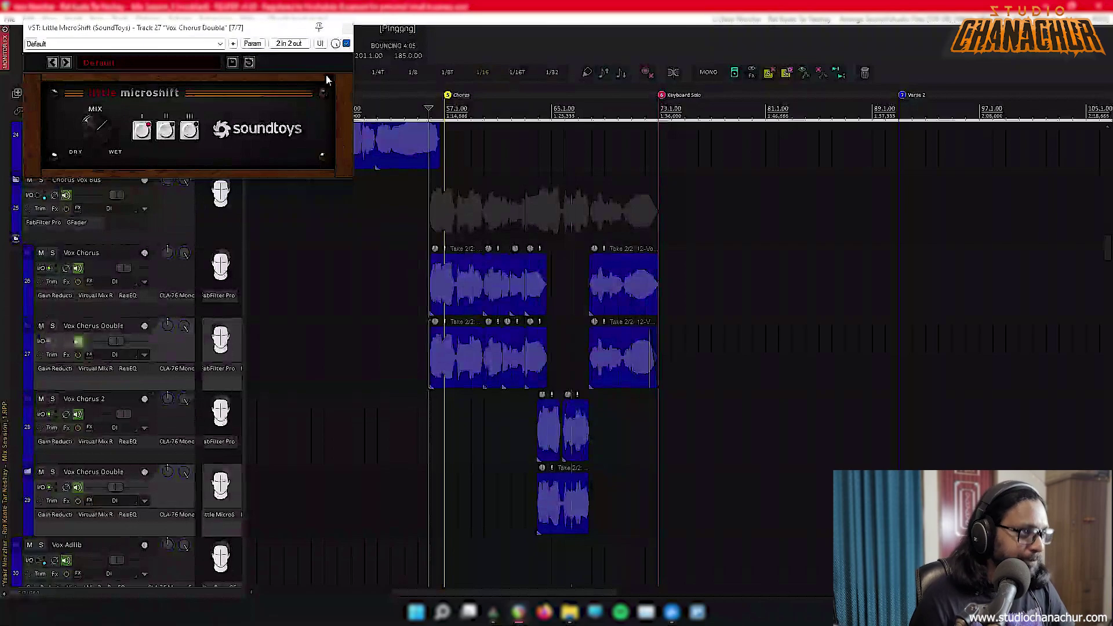
click(347, 27)
Select the four chorus vocal tracks from Vox Chorus through the second Vox Chorus Double
scroll(161, 419, up, 2)
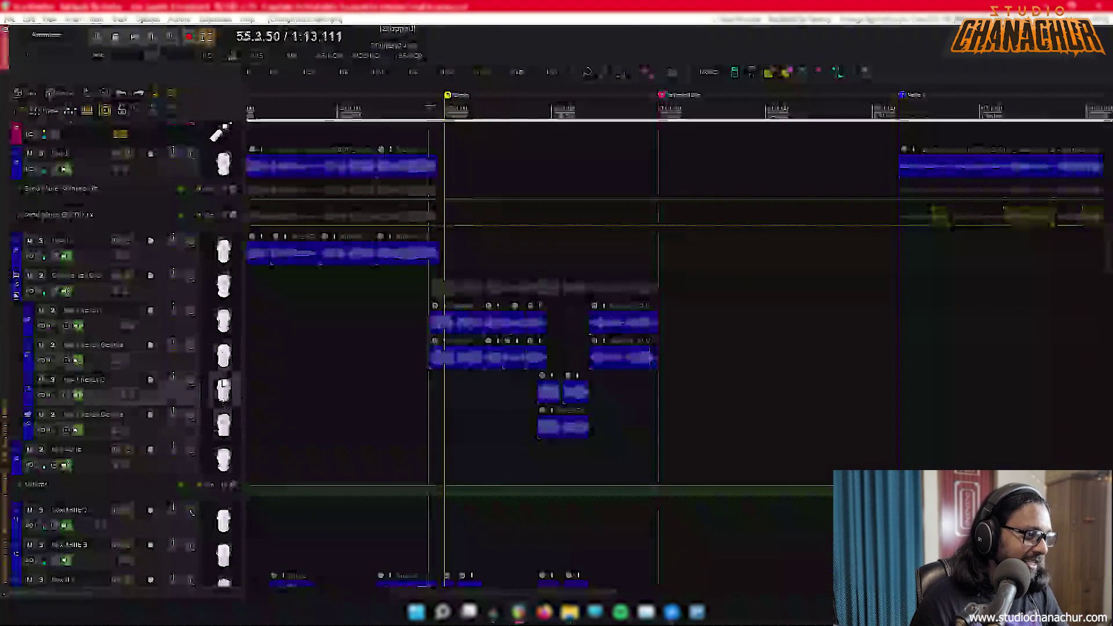
click(134, 328)
shift+click(118, 431)
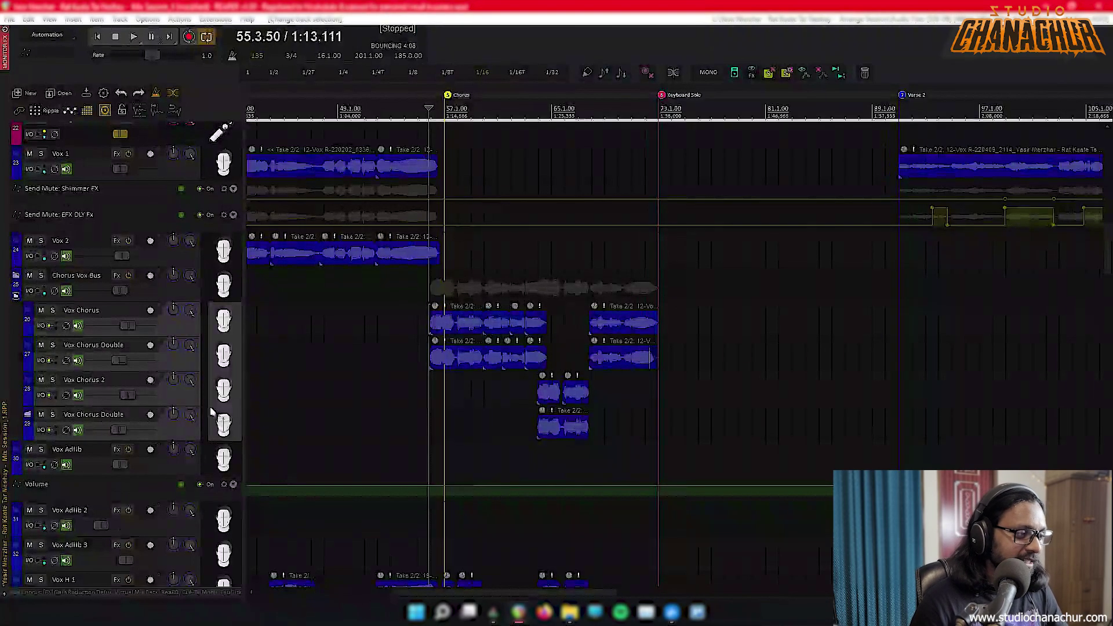
Solo the Vox Adlib track and audition its clips from the start of Pre Chorus 2
scroll(218, 414, down, 5)
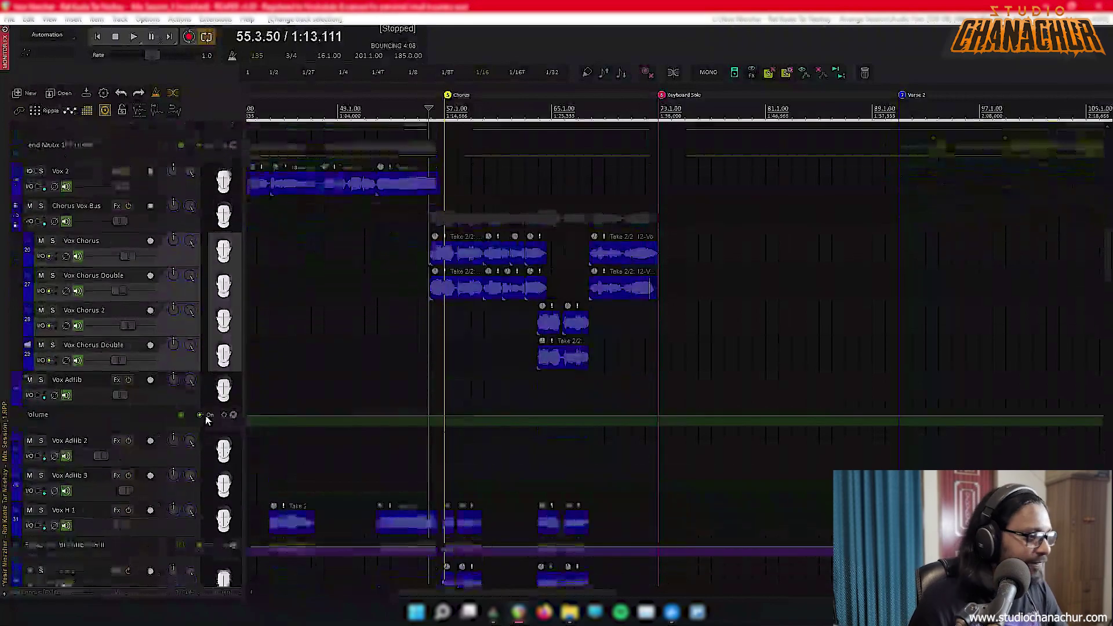
scroll(348, 417, down, 7)
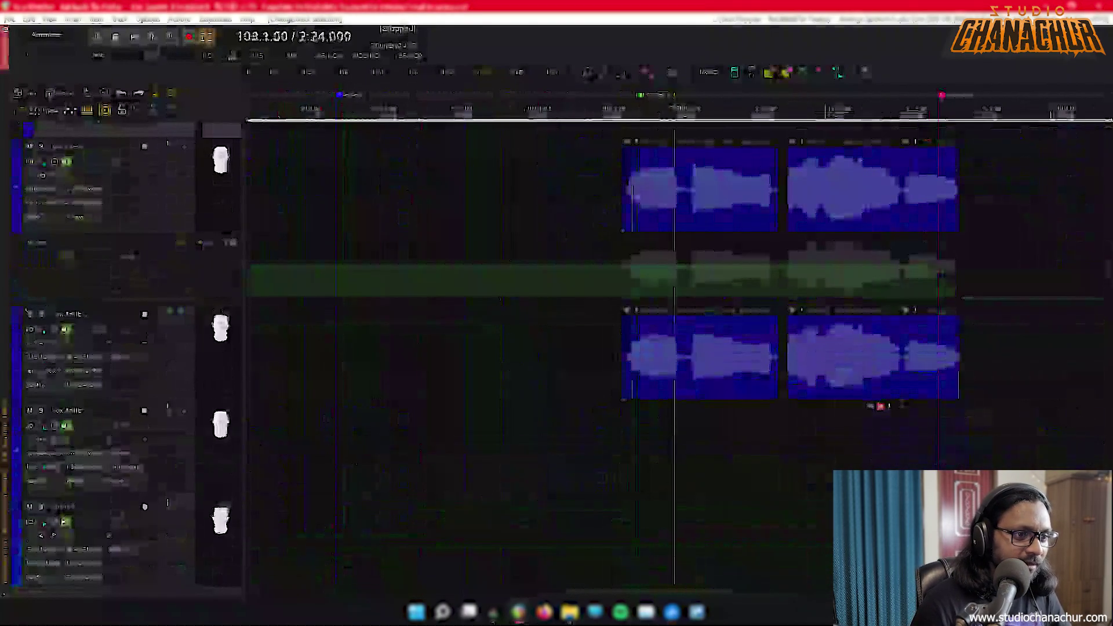
scroll(70, 246, down, 3)
scroll(70, 246, down, 4)
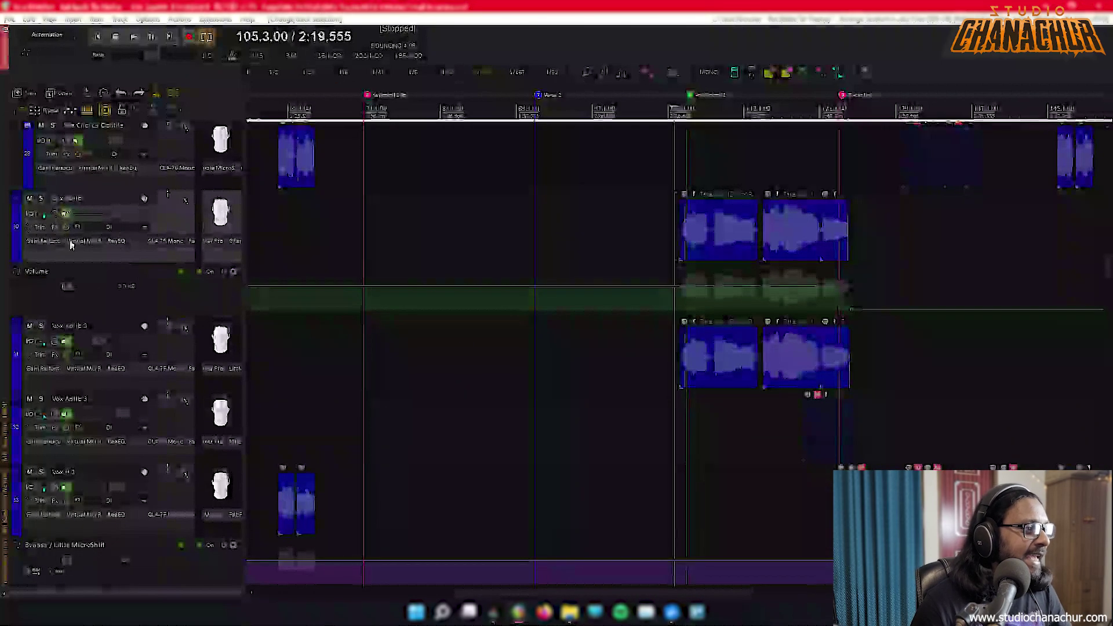
scroll(95, 428, up, 5)
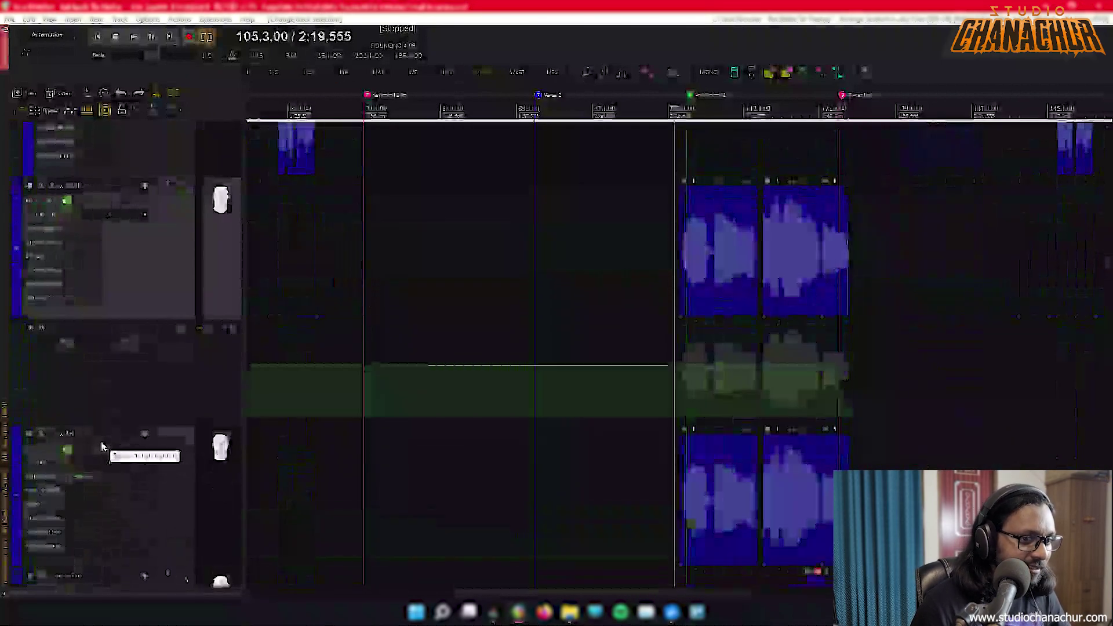
scroll(69, 279, up, 2)
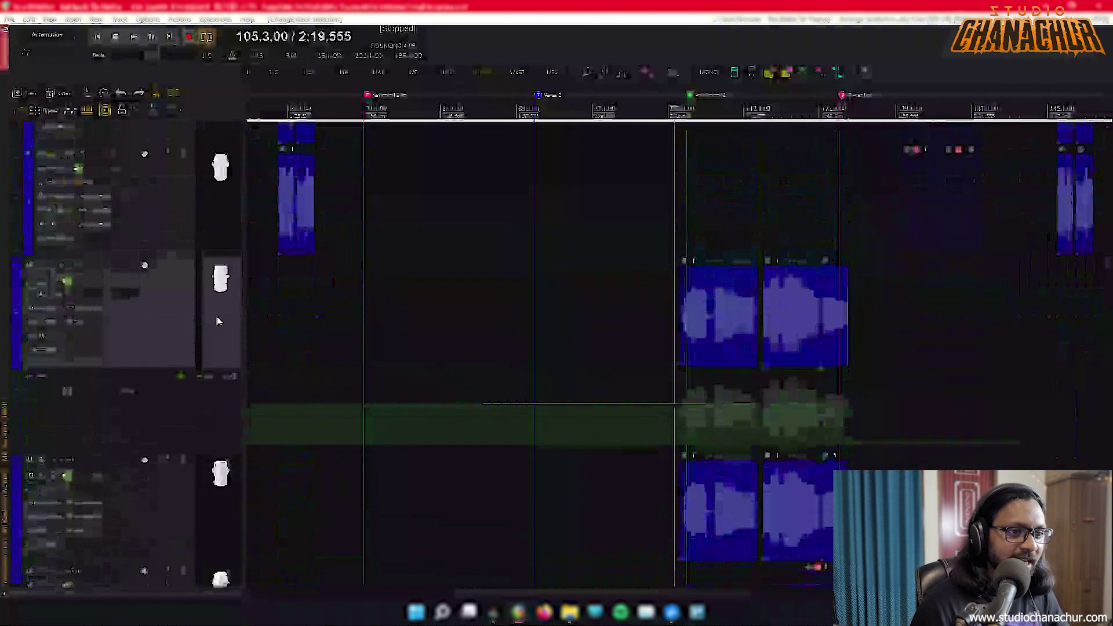
click(41, 265)
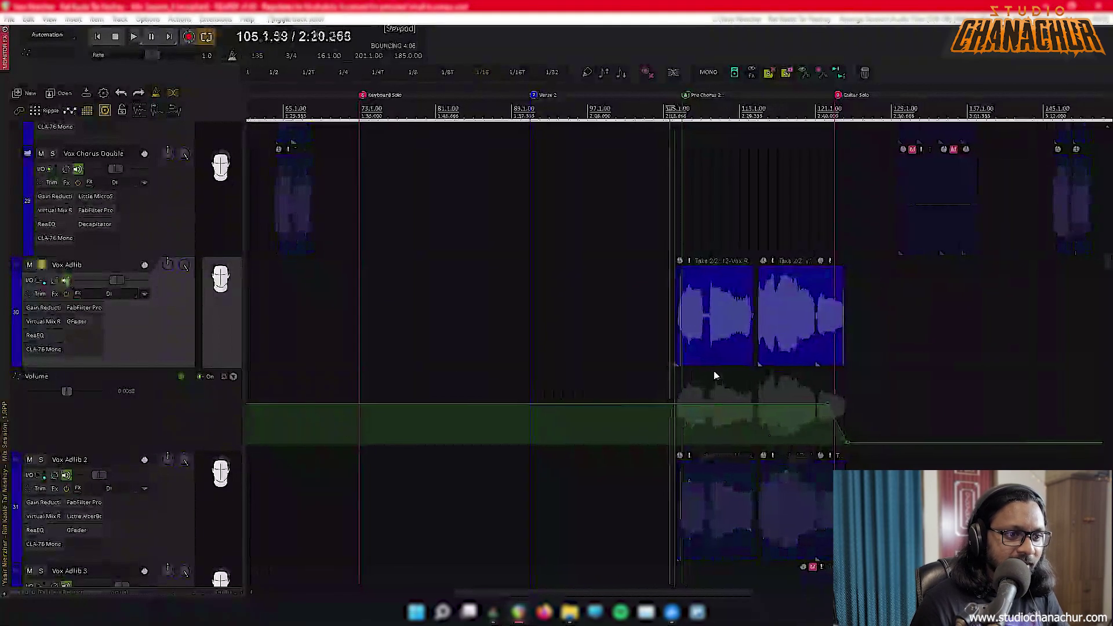
scroll(129, 369, up, 2)
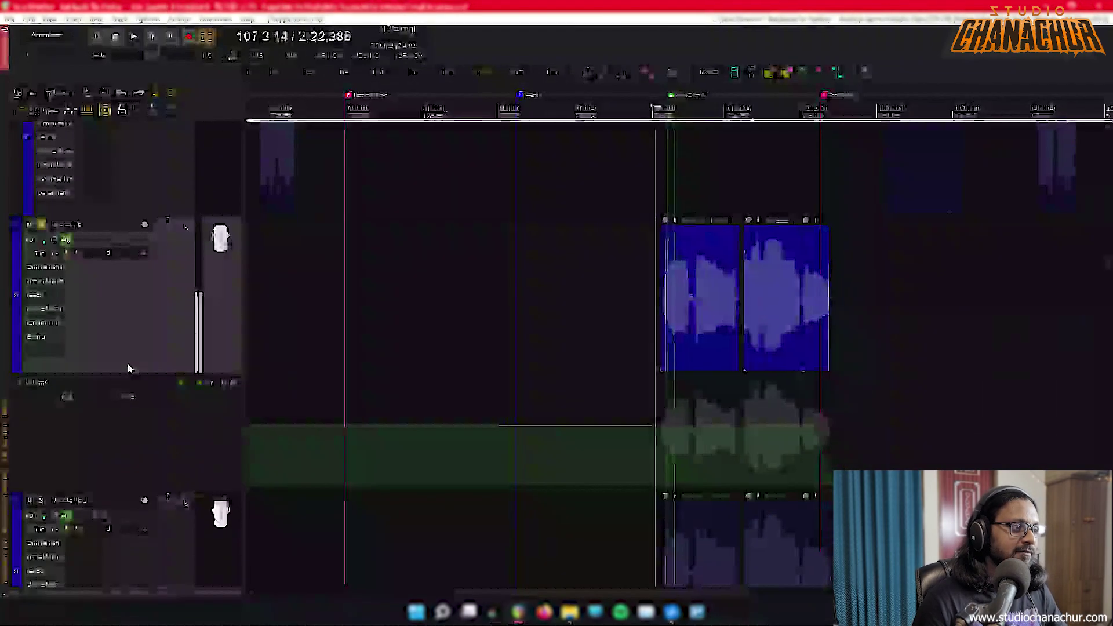
scroll(129, 369, up, 1)
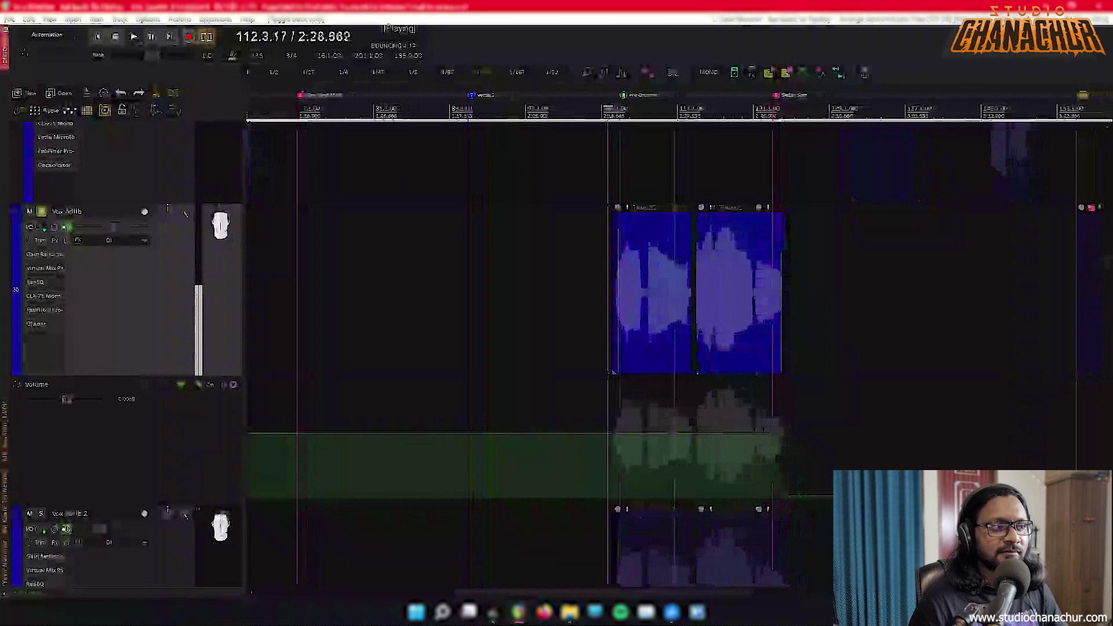
key(space)
Replace the time selection with one spanning the Vox Adlib clips at Pre Chorus 2, and show the mixer
key(Escape)
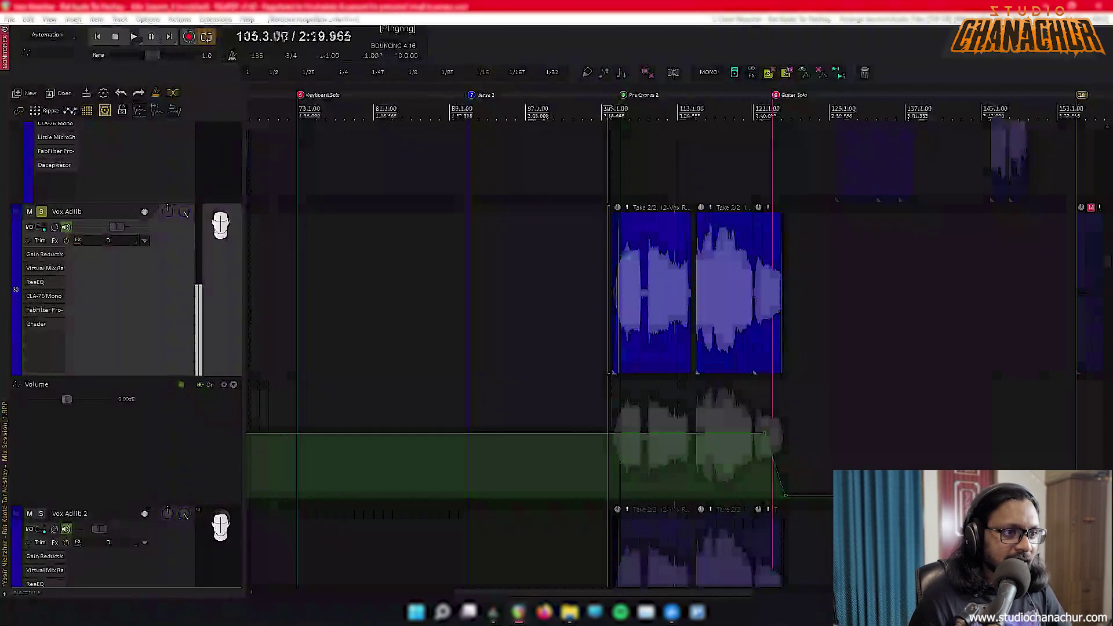
drag(609, 110, 789, 105)
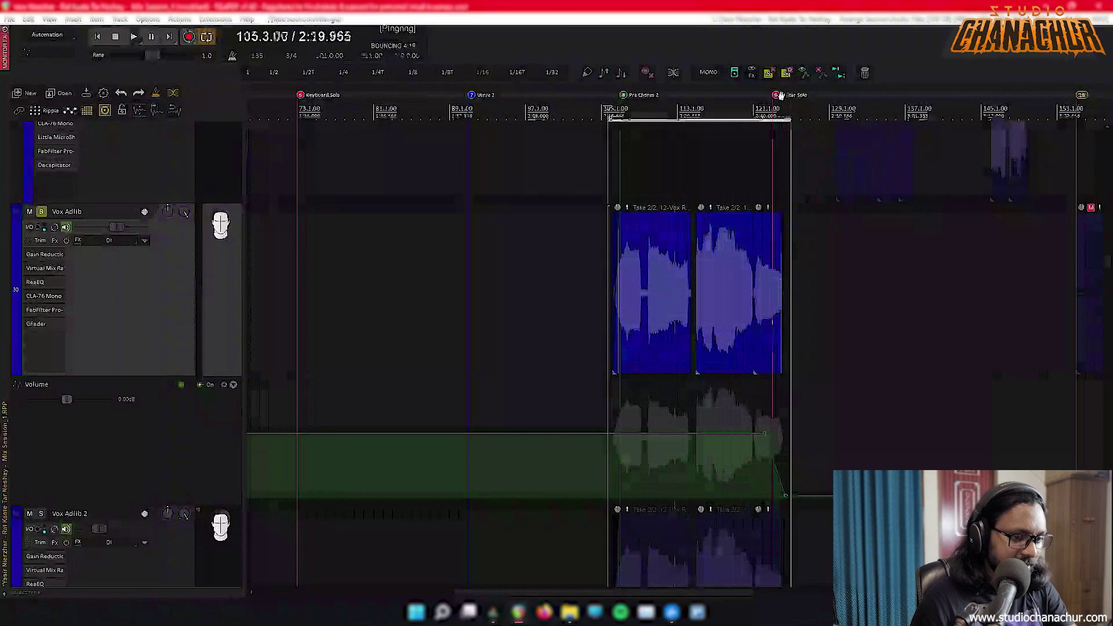
key(ctrl+m)
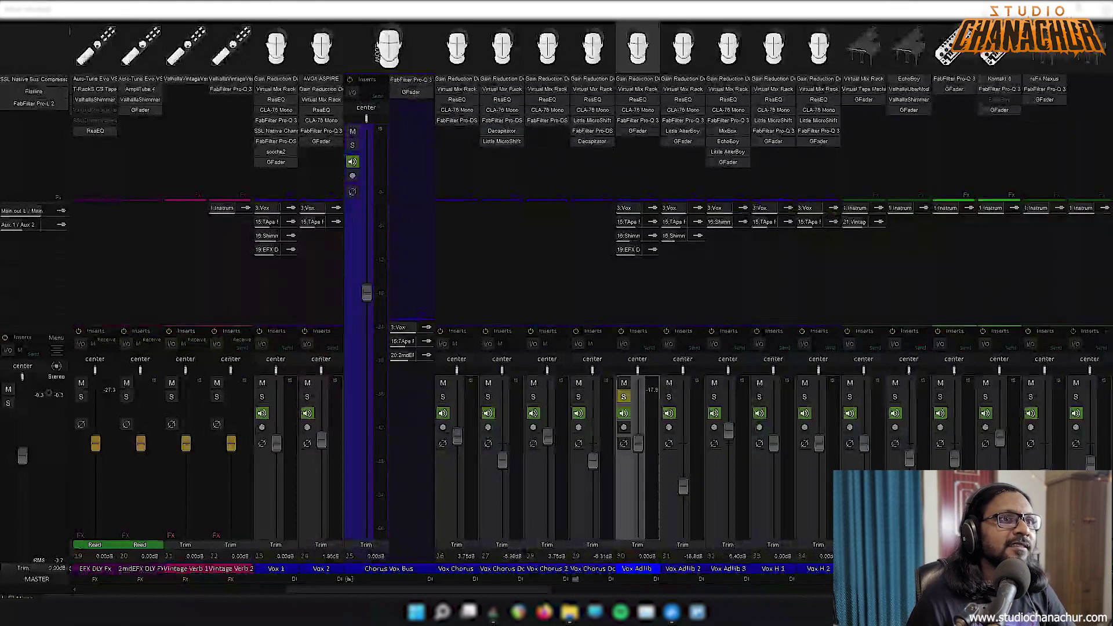
Play the Vox Adlib section and mute the track's tape, Shimmer and EFX DLY sends, leaving only the Vox send active
key(space)
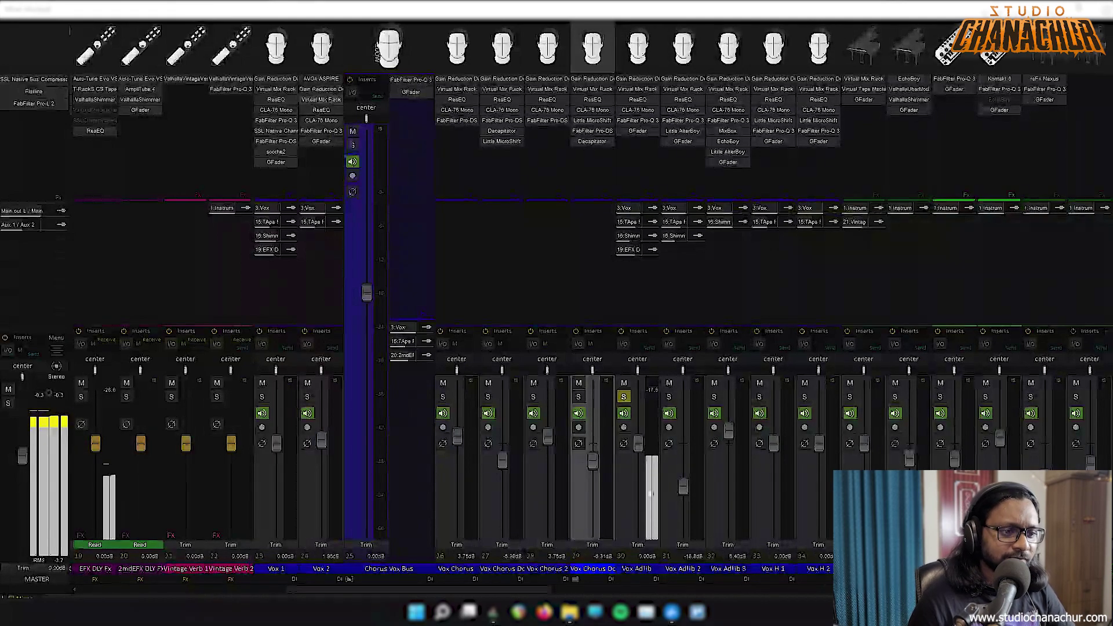
click(645, 506)
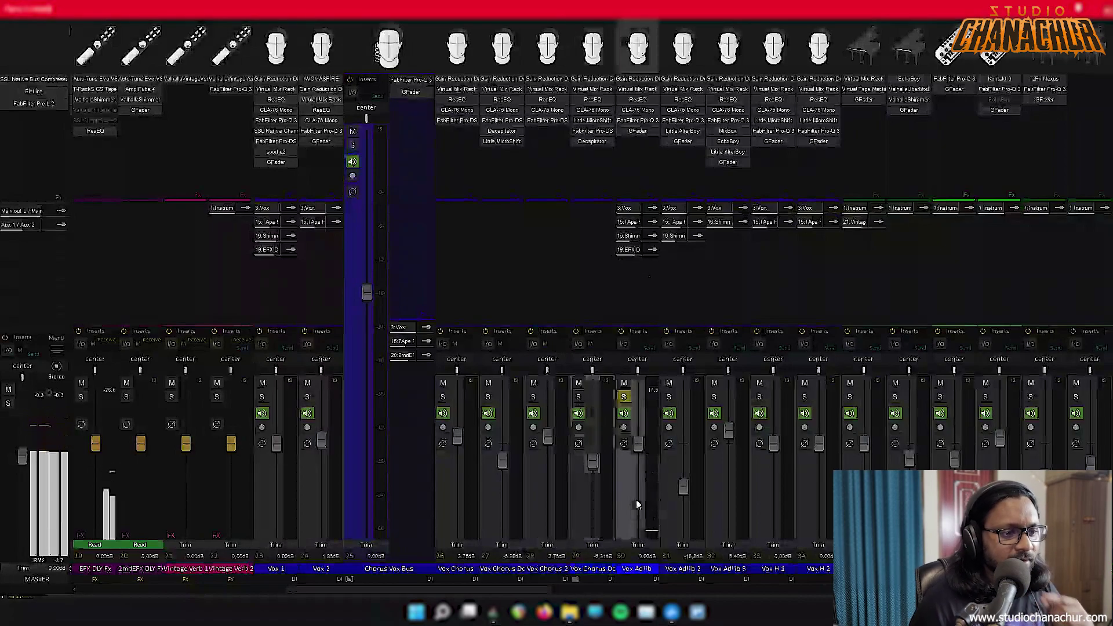
drag(632, 250, 635, 226)
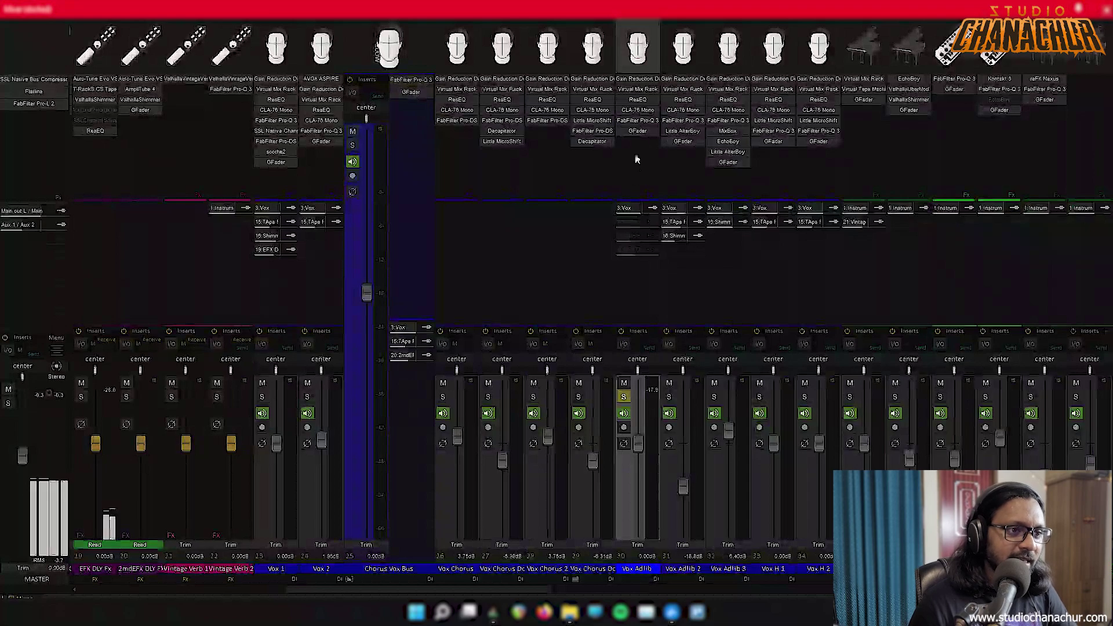
Look over the effects return channels in the mixer, then view Virtual Mix Rack on Vox Adlib and close it
scroll(776, 498, left, 3)
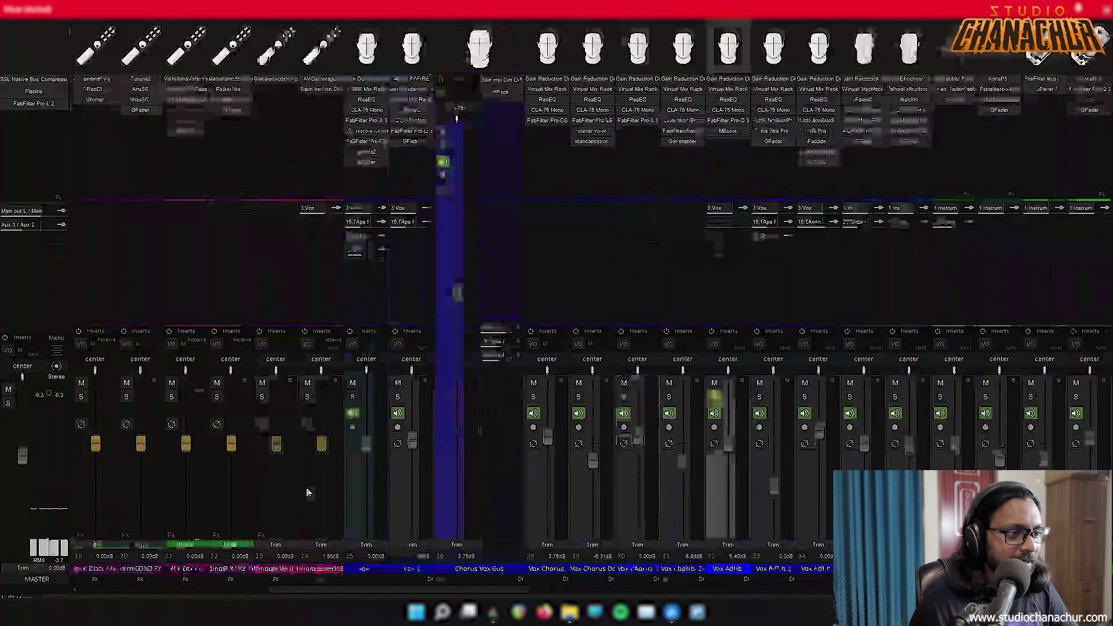
scroll(348, 530, left, 5)
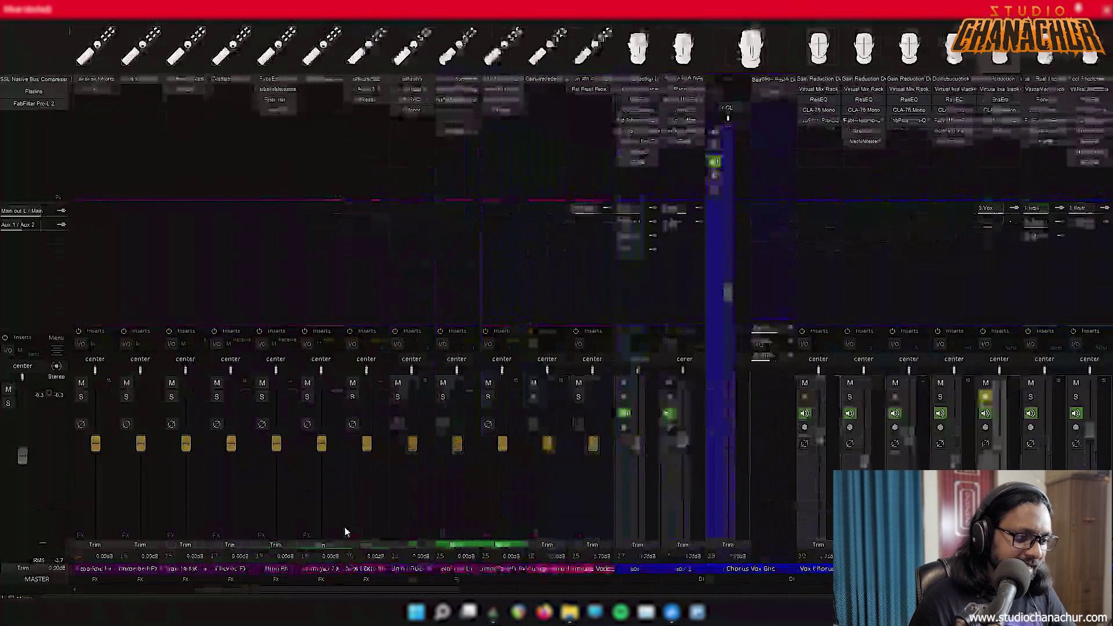
scroll(728, 519, right, 6)
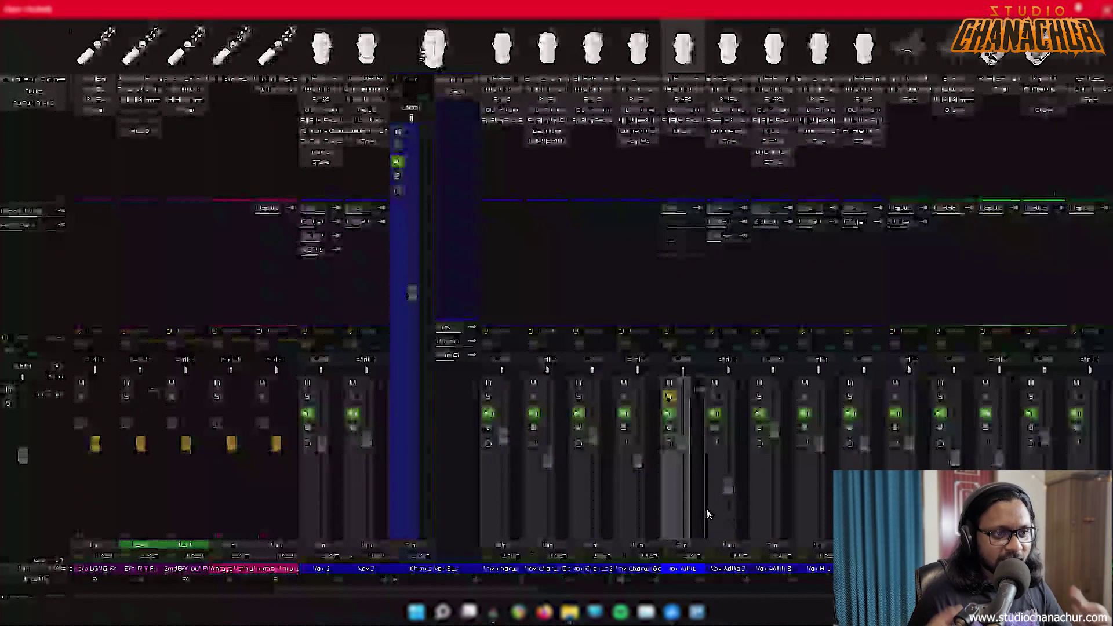
click(685, 90)
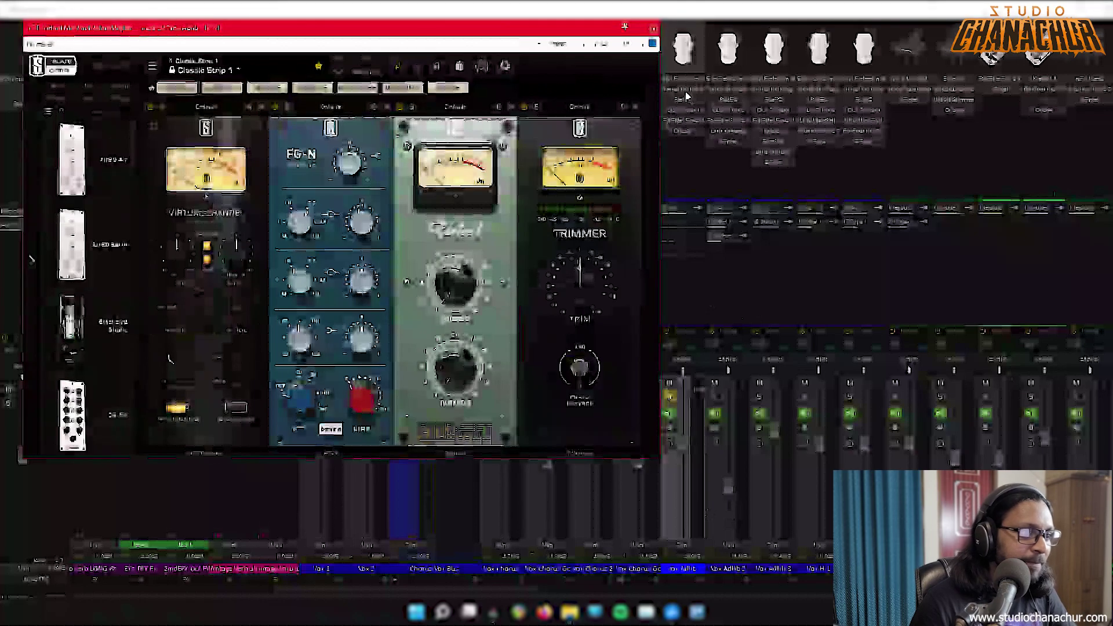
click(686, 91)
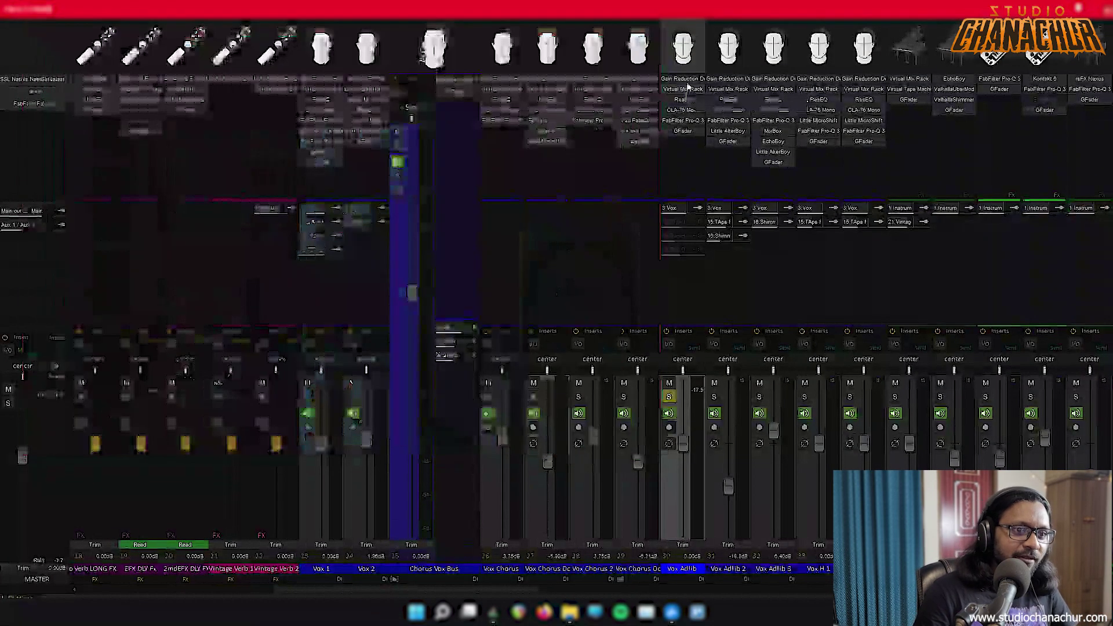
View the Gain Reduction and CLA-76 Mono plugins on the Vox Adlib track and close them again
click(688, 80)
click(687, 80)
click(686, 110)
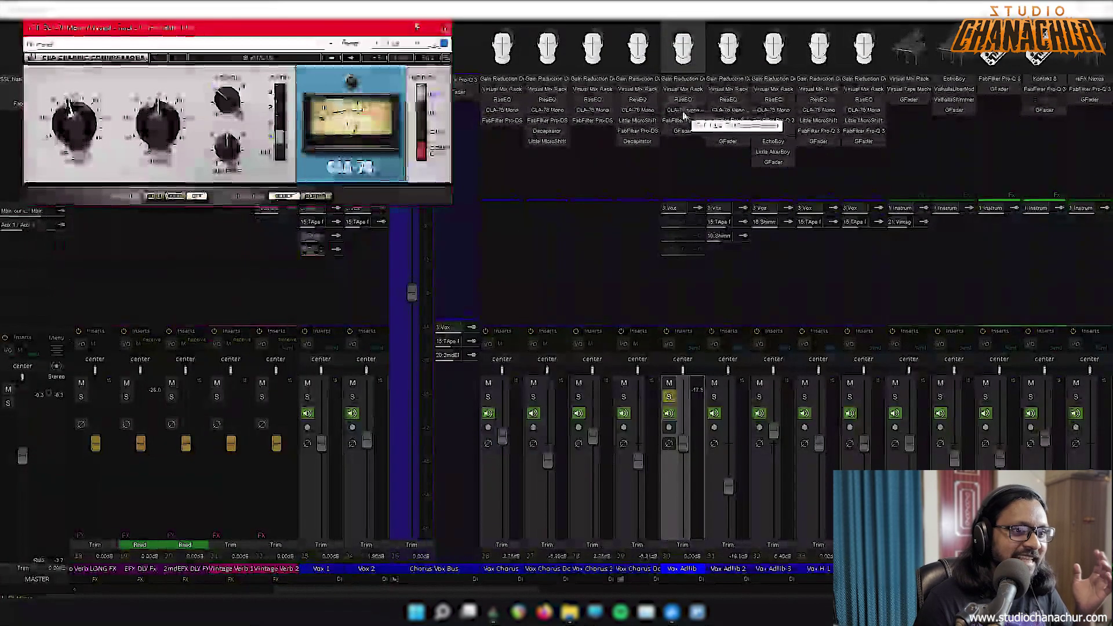
click(686, 110)
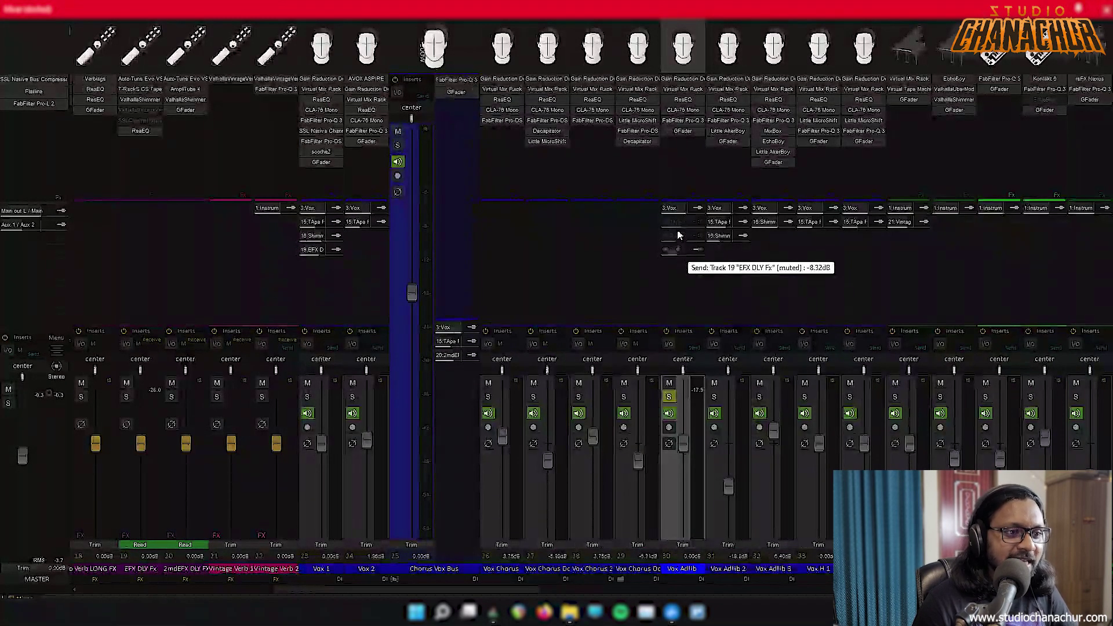
Unmute the TApe FX, Shimmer and EFX DLY sends on Vox Adlib and look over their return channels in the mixer
click(681, 227)
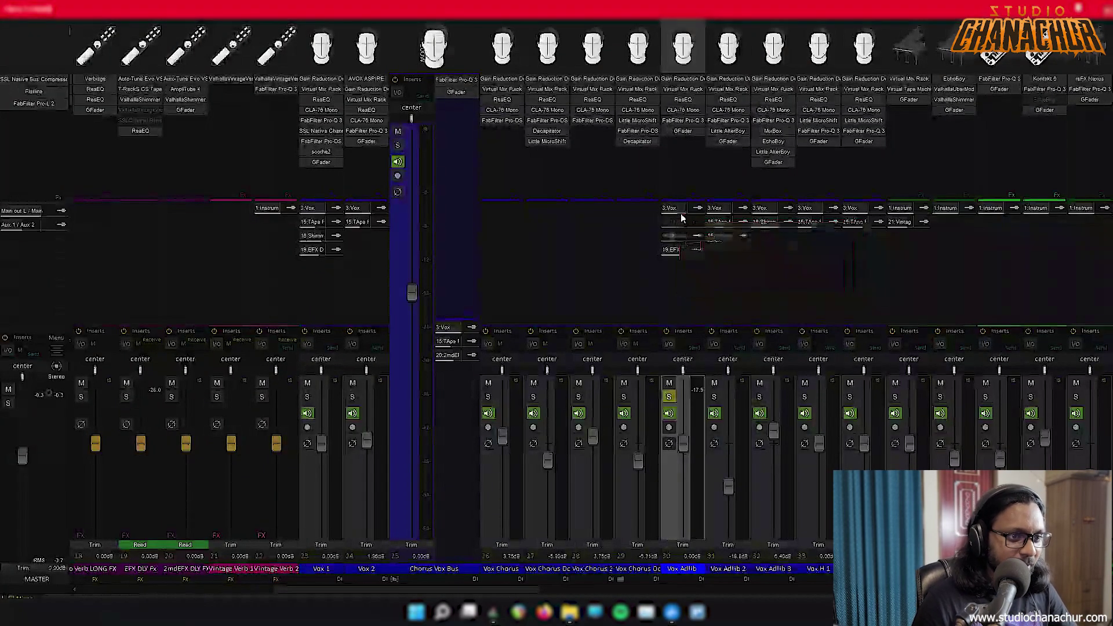
scroll(279, 526, left, 5)
scroll(286, 530, right, 2)
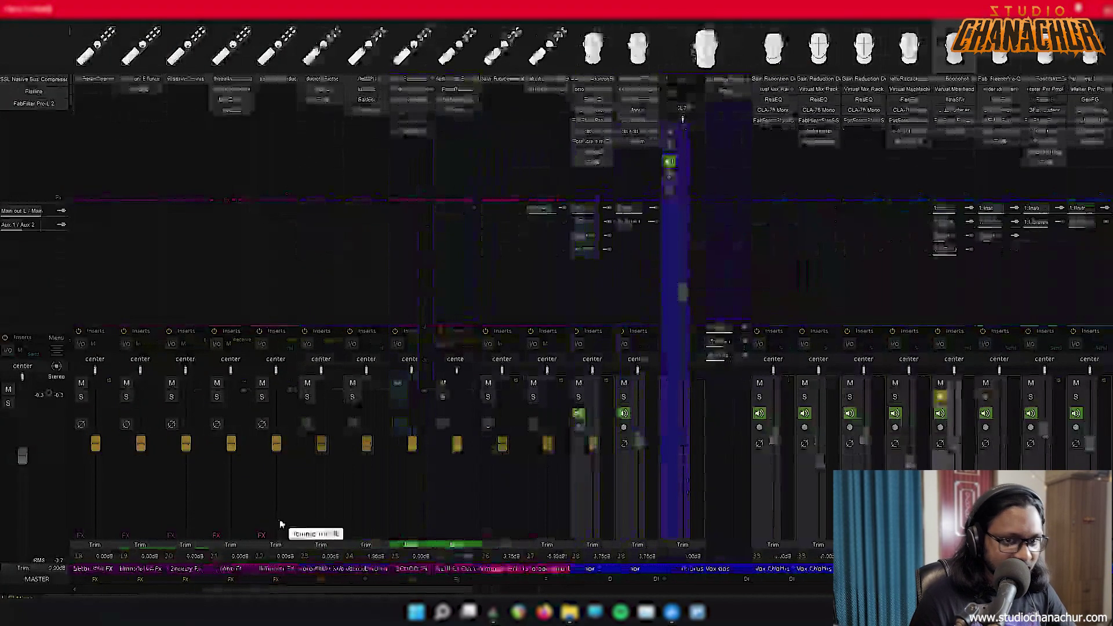
scroll(543, 526, left, 5)
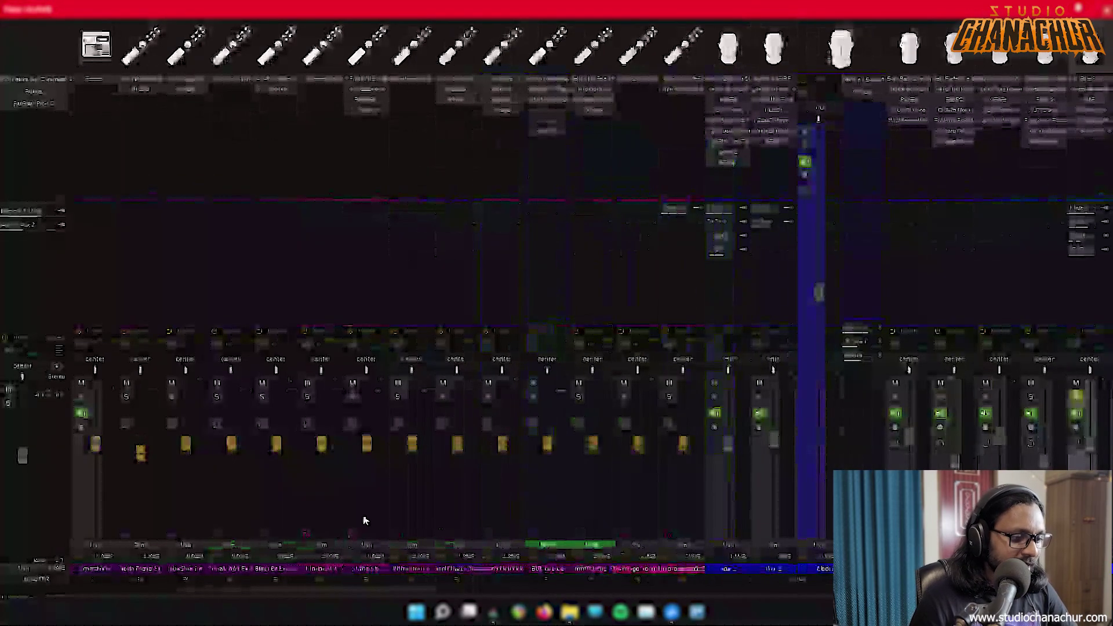
scroll(529, 510, left, 3)
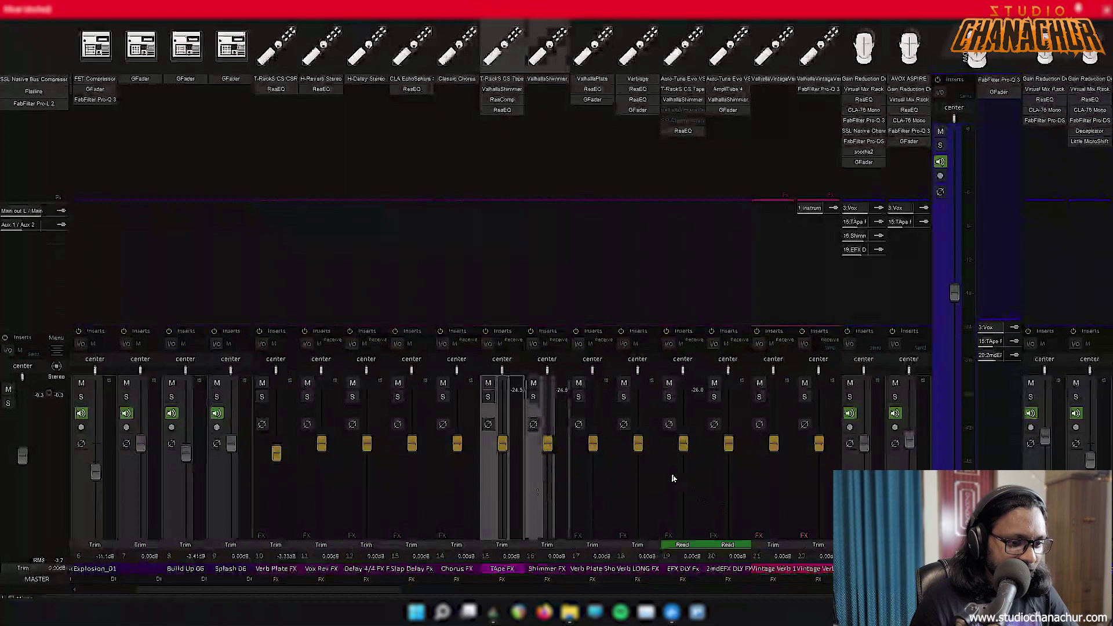
scroll(672, 481, right, 8)
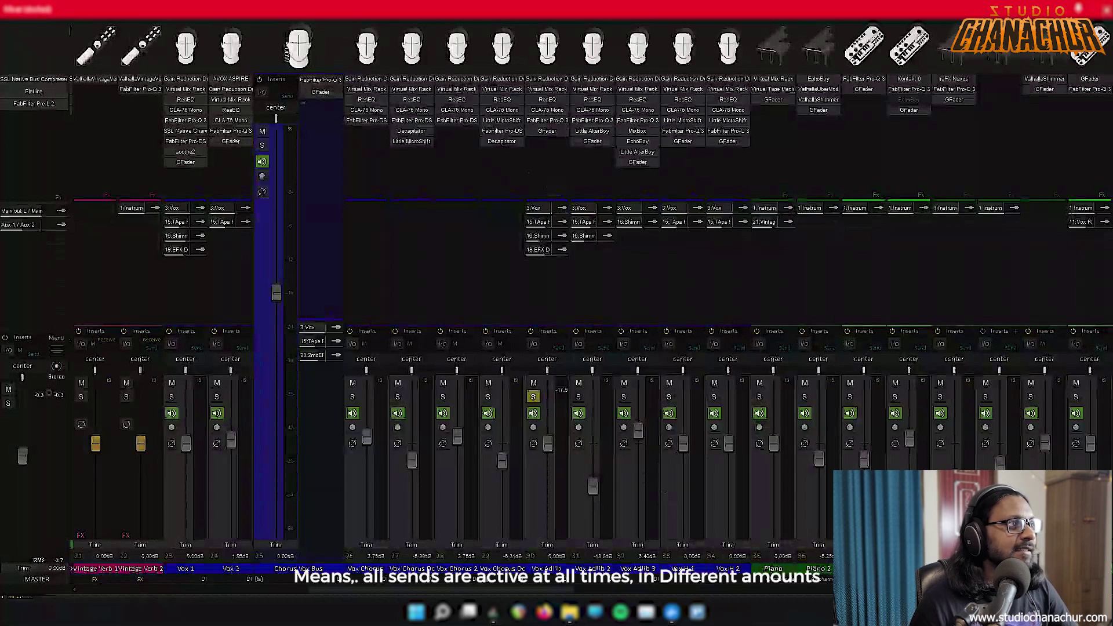
Play Vox Adlib while muting its EFX DLY, Shimmer and TApe FX sends, check the EFX DLY send controls, and reactivate the sends
key(space)
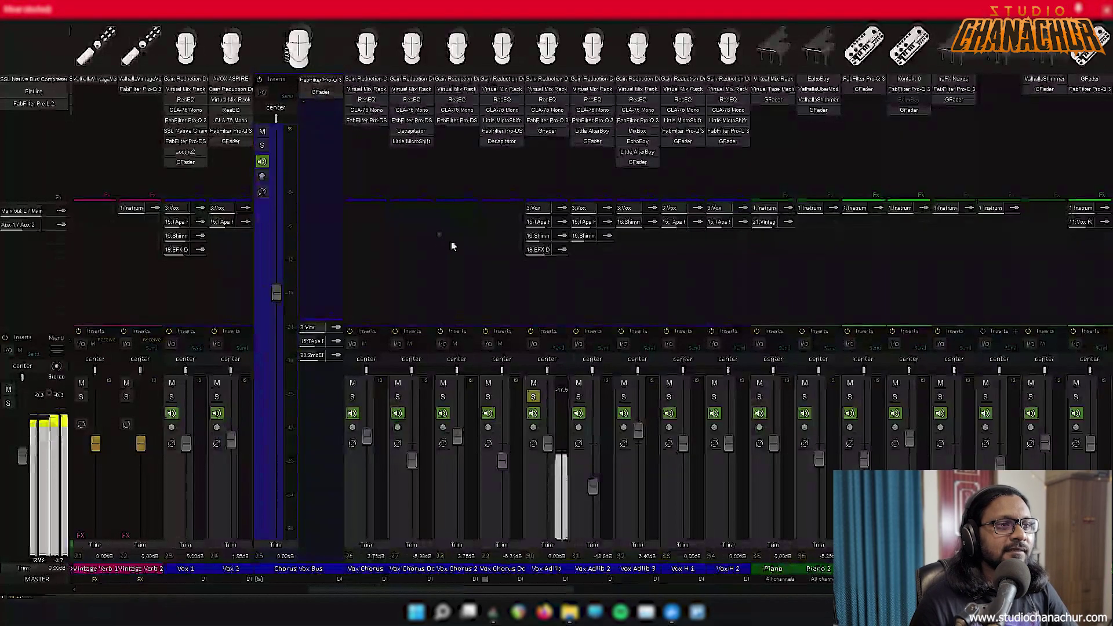
shift+click(543, 251)
shift+click(545, 236)
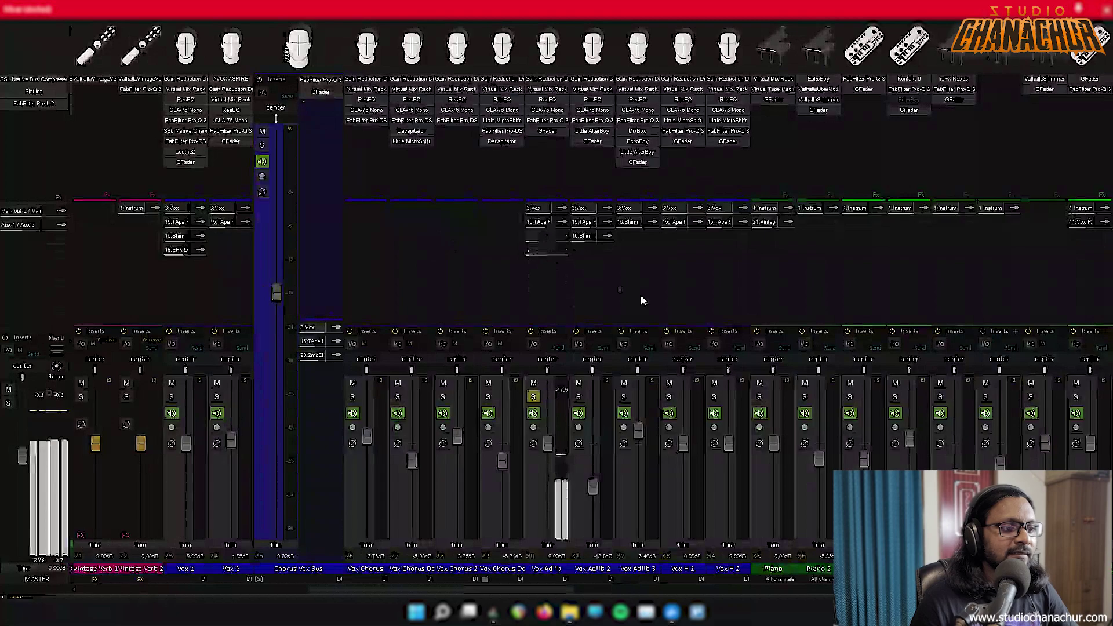
shift+click(554, 223)
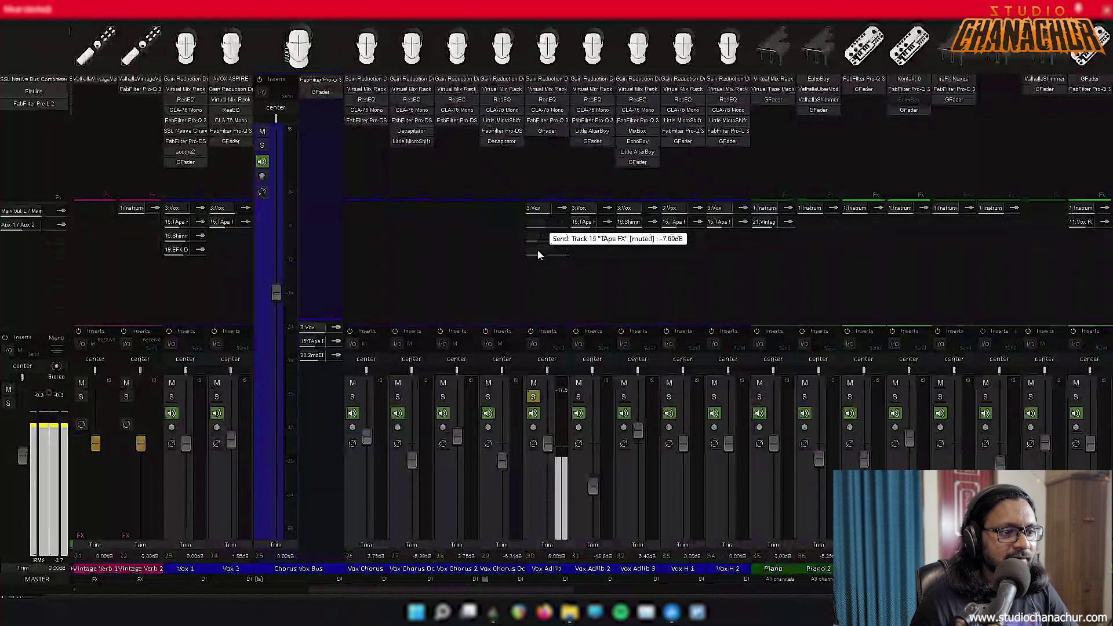
right_click(538, 251)
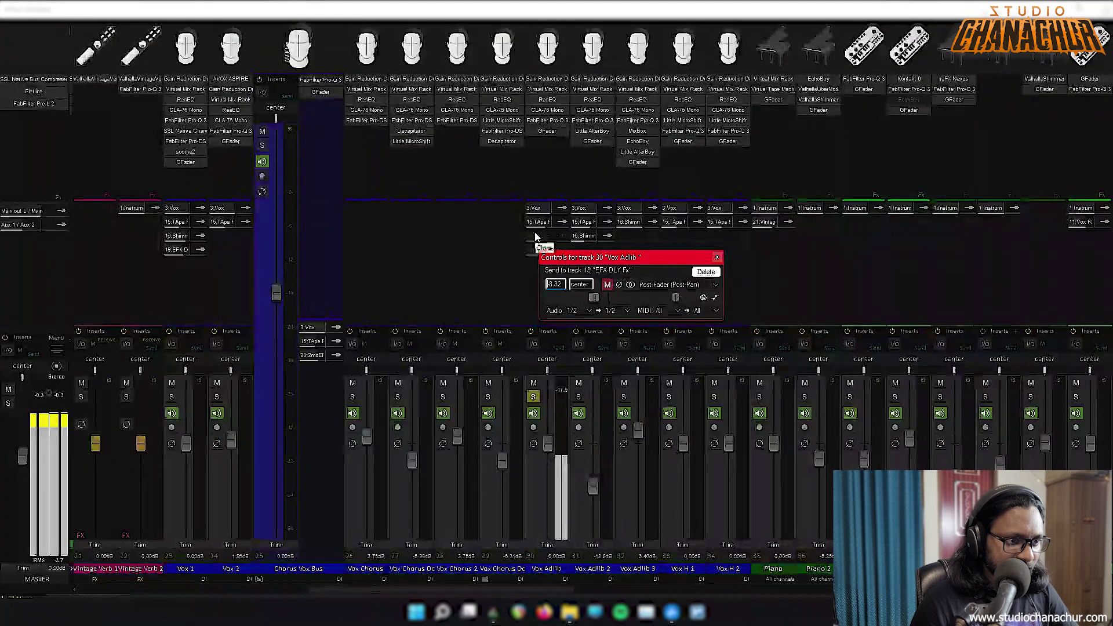
click(718, 257)
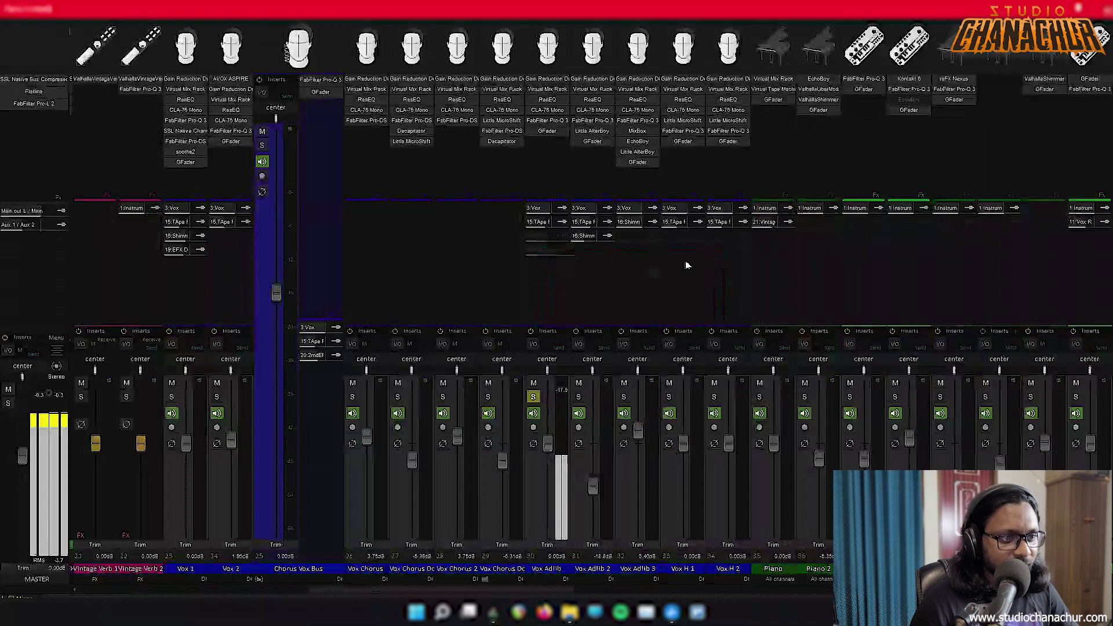
click(545, 250)
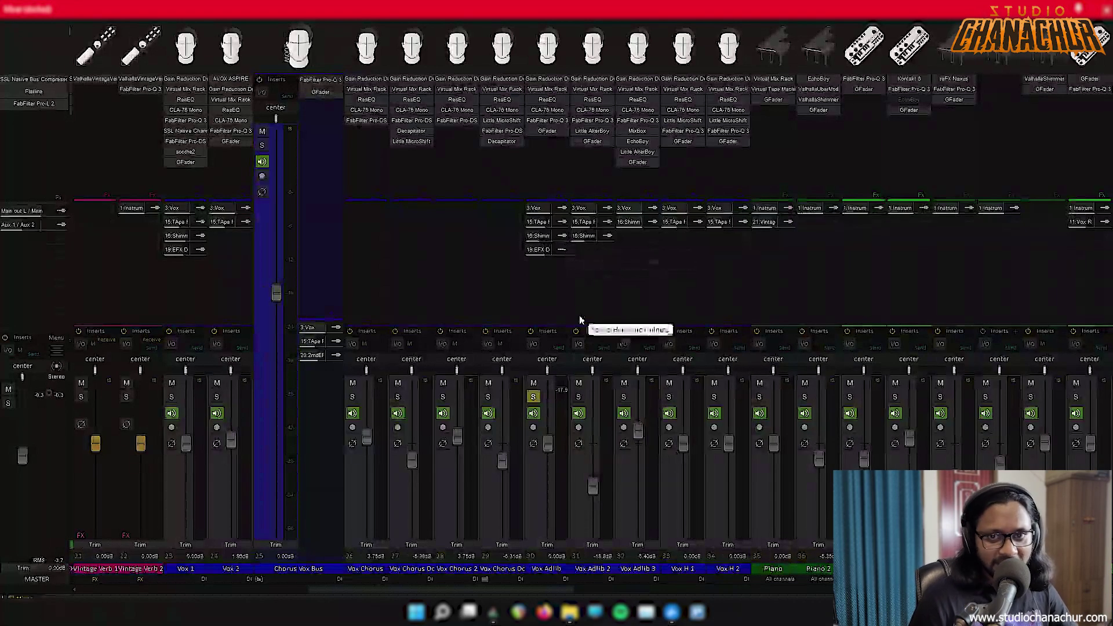
Clear the Vox Adlib solo, then solo the Vox H 1 harmony track and audition it
key(s)
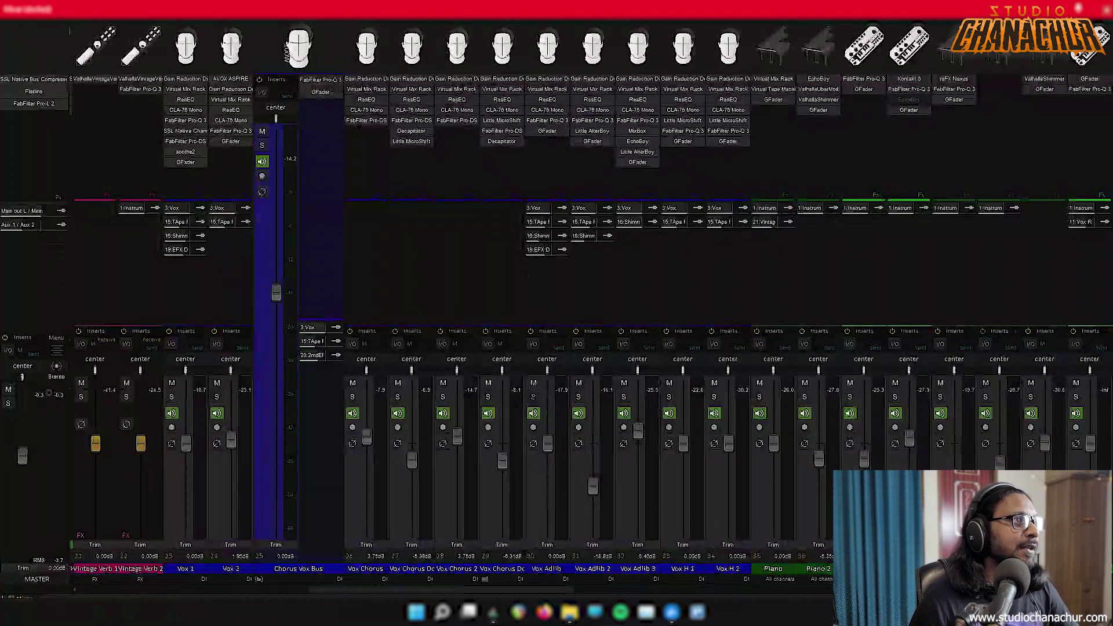
click(638, 290)
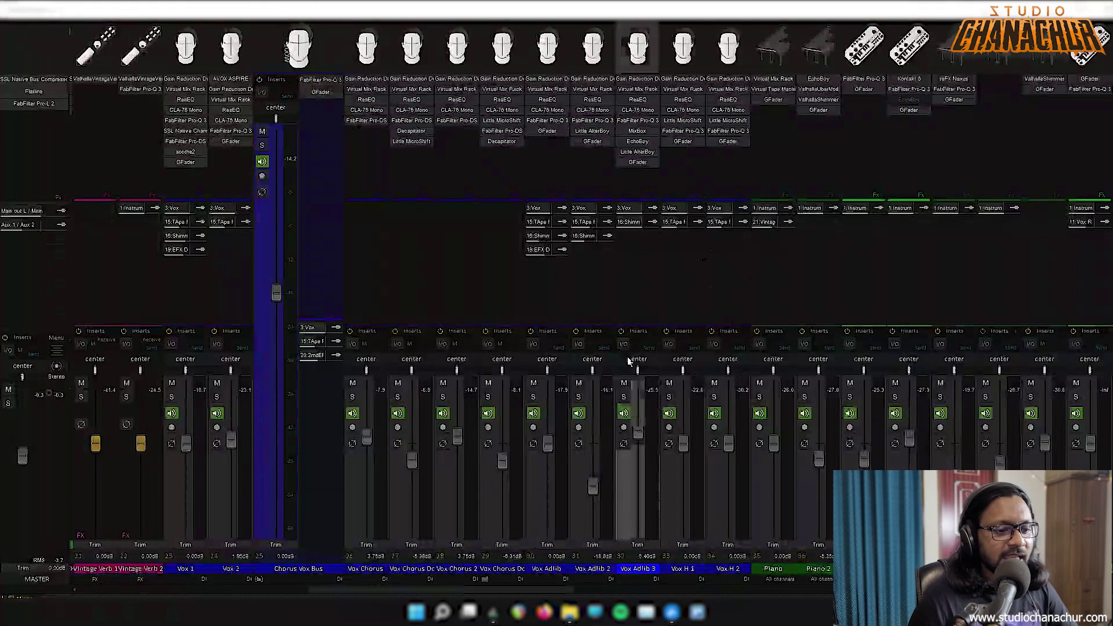
click(676, 483)
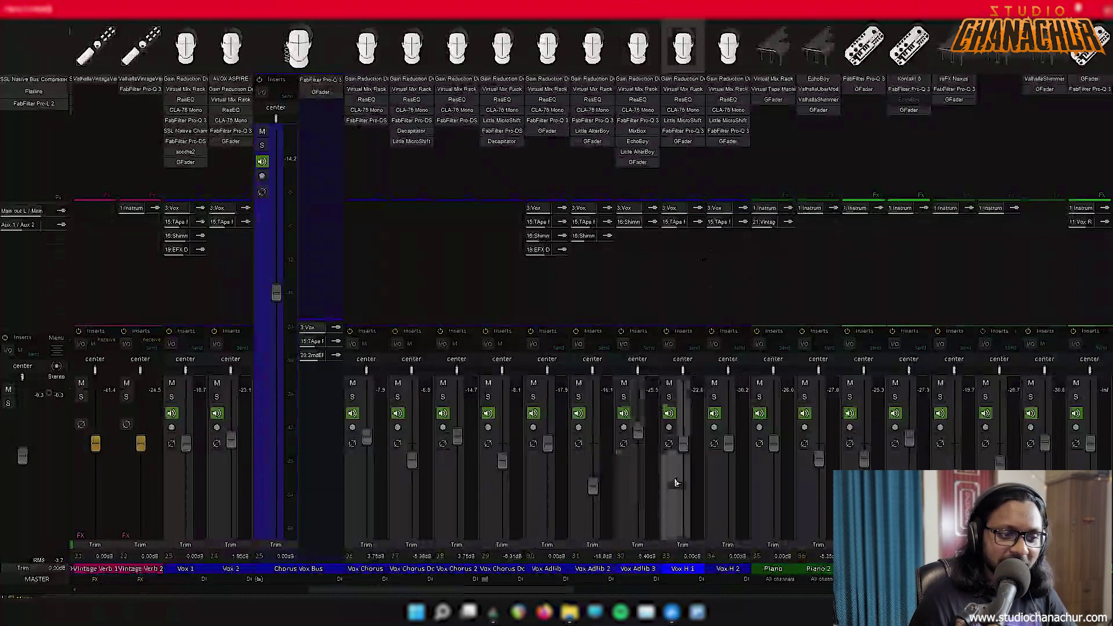
click(669, 396)
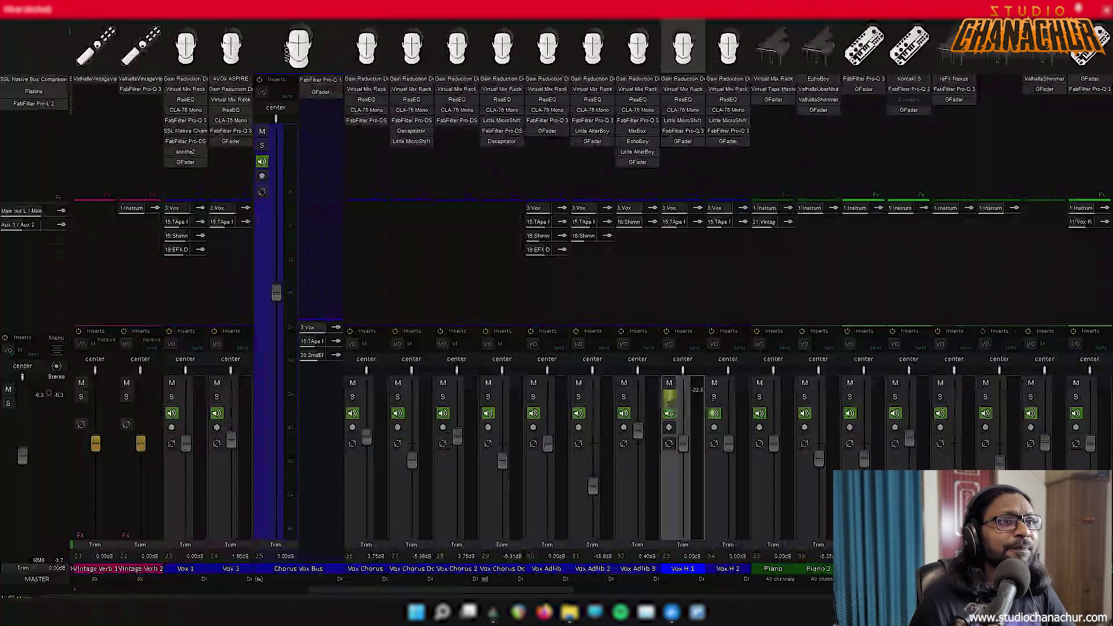
key(space)
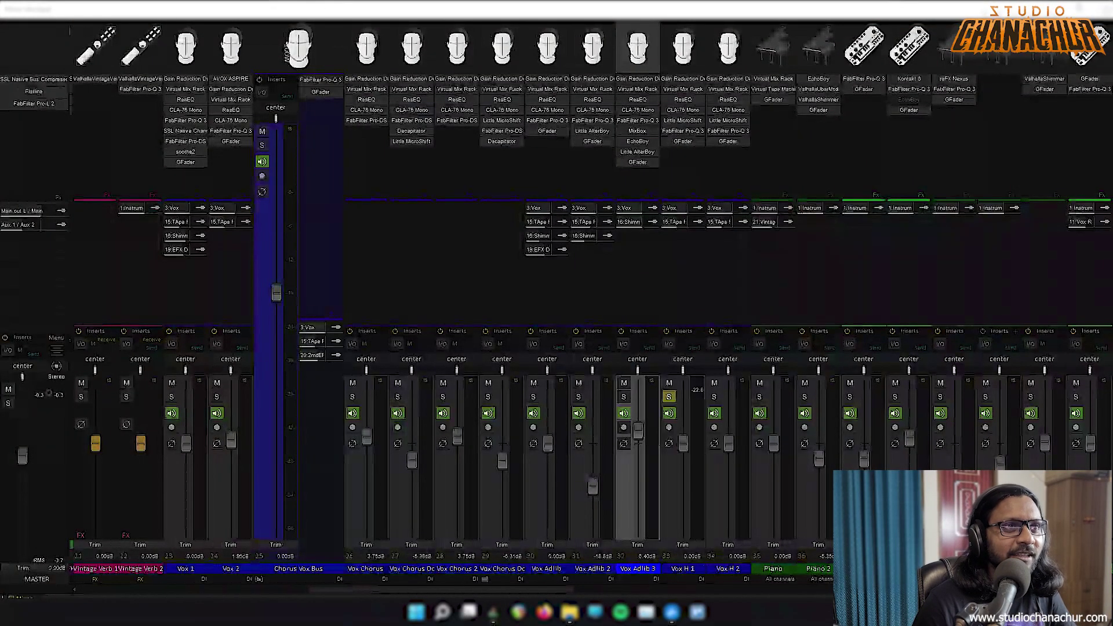
click(683, 568)
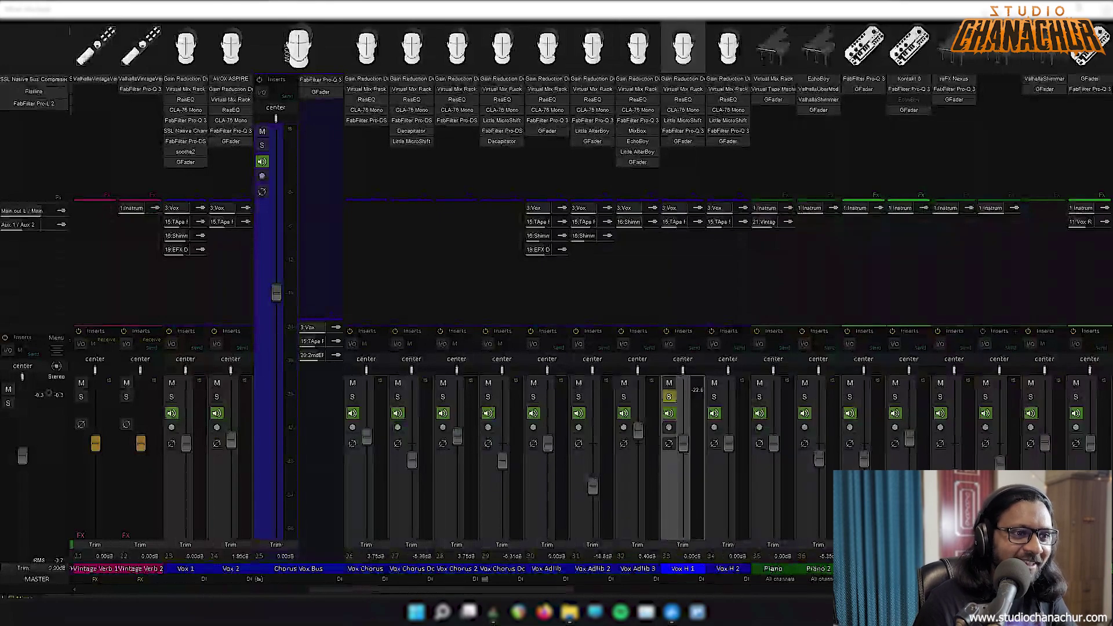
key(space)
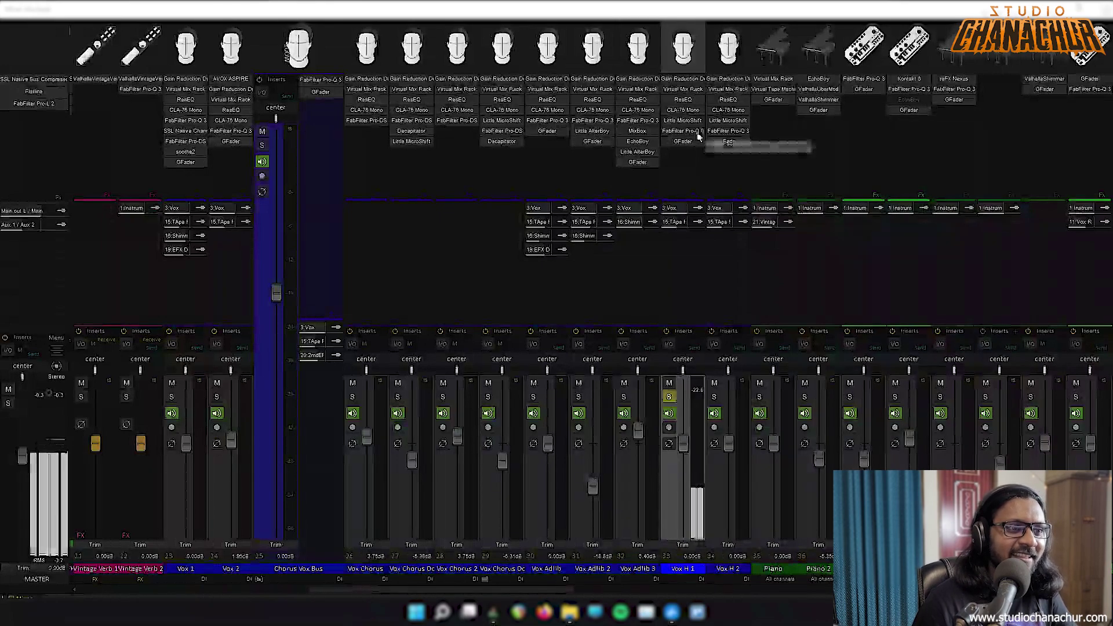
View the Gain Reduction and CLA-76 Mono plugins on the Vox H 1 track and close them
click(665, 81)
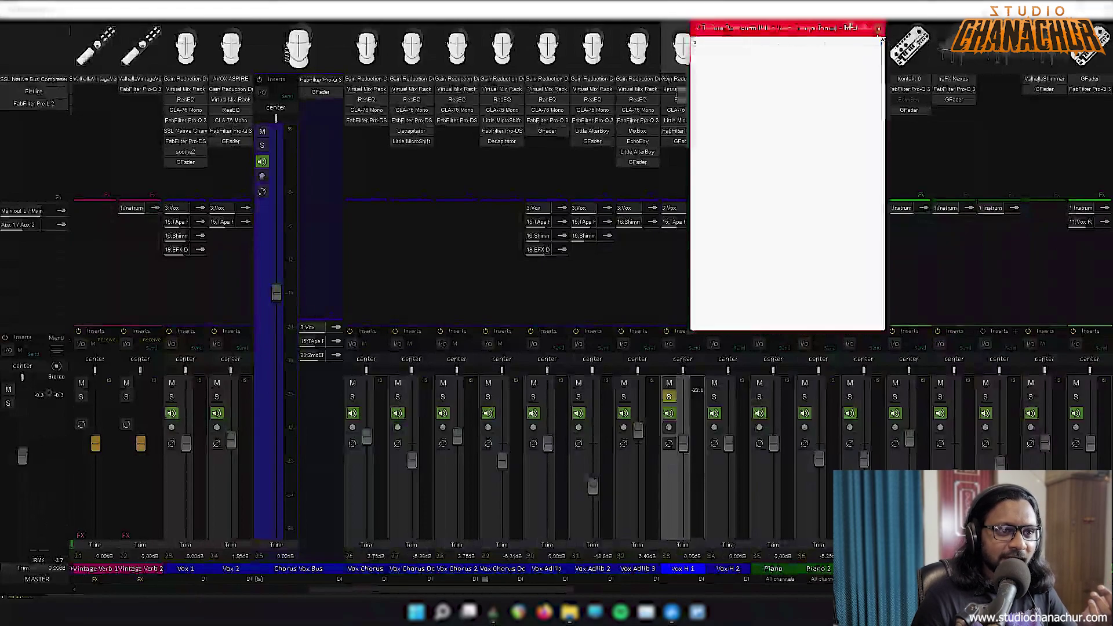
double_click(679, 110)
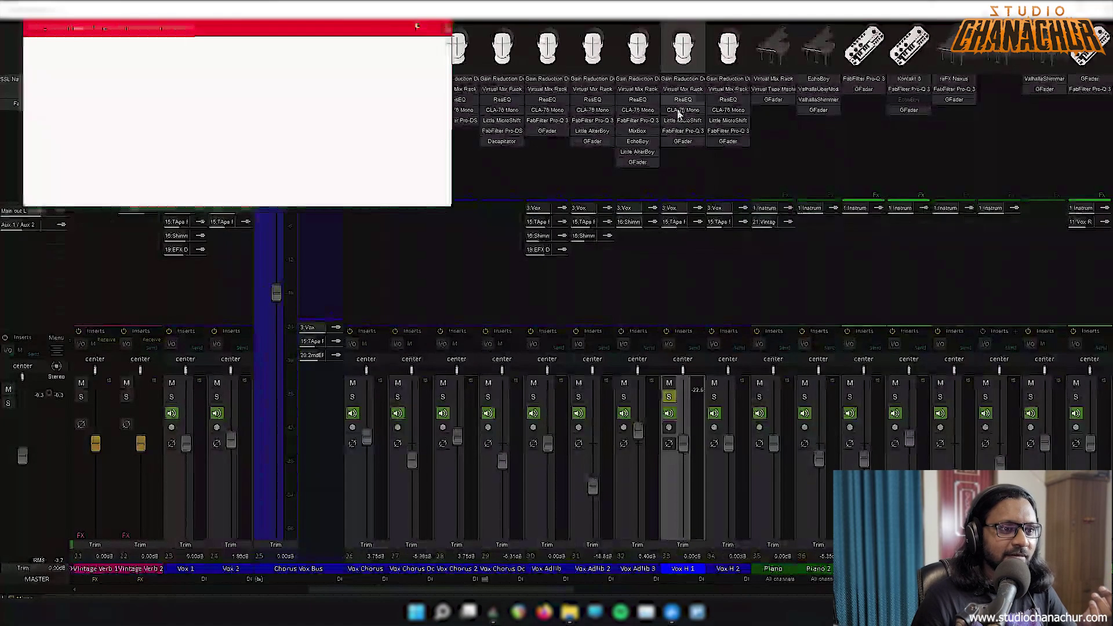
click(678, 112)
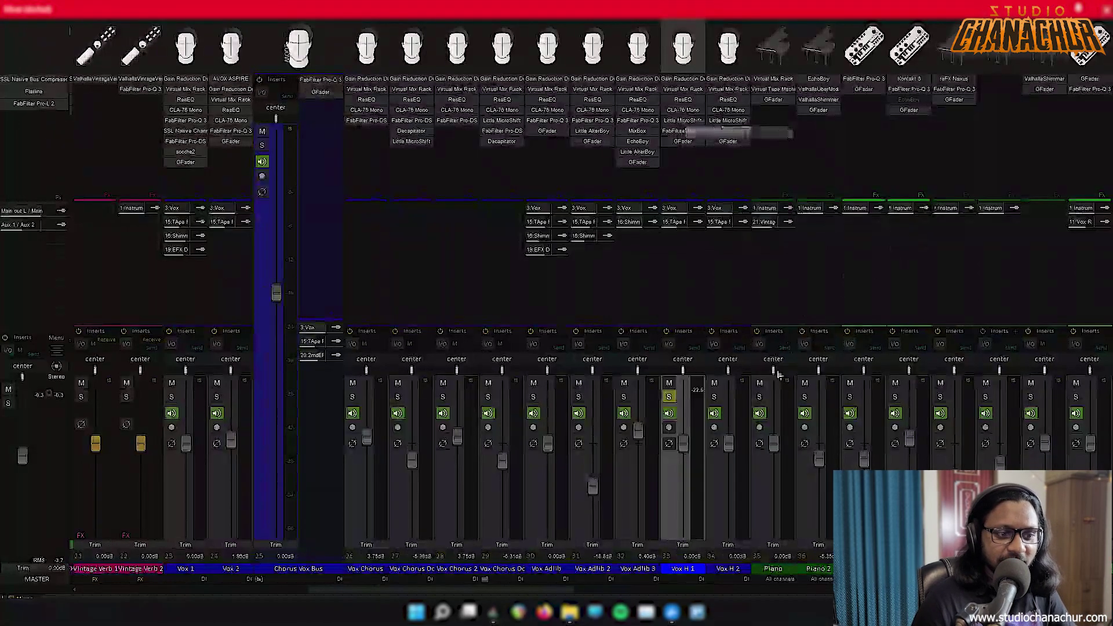
click(674, 112)
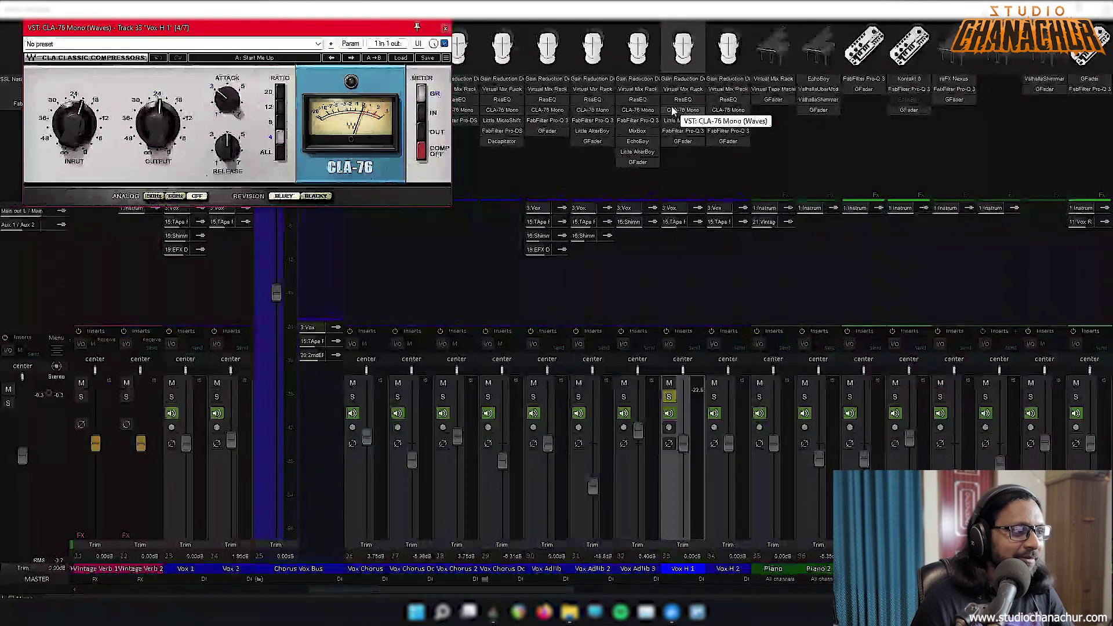
click(672, 111)
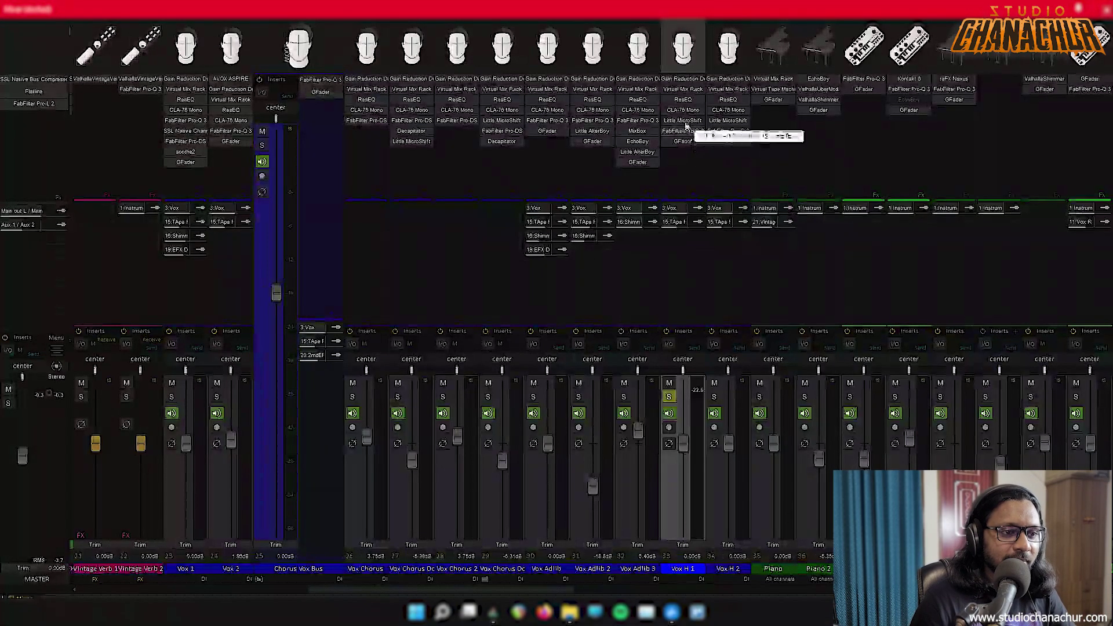
Inspect the FabFilter Pro-Q 3 curve and the TApe FX send controls on Vox H 1, closing each window
double_click(684, 137)
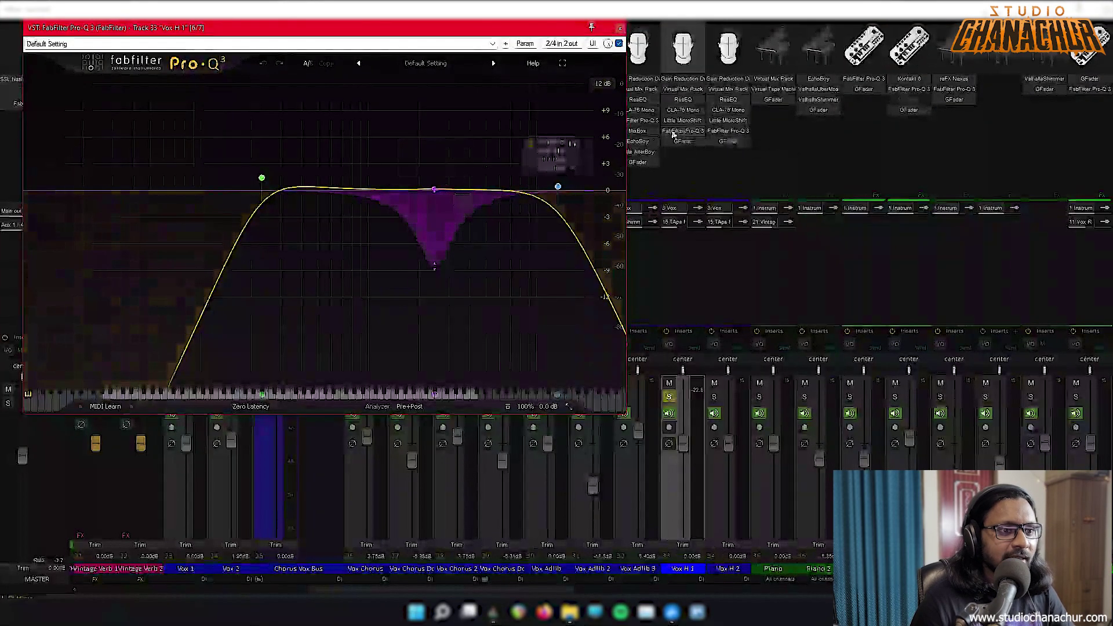
click(619, 27)
click(672, 223)
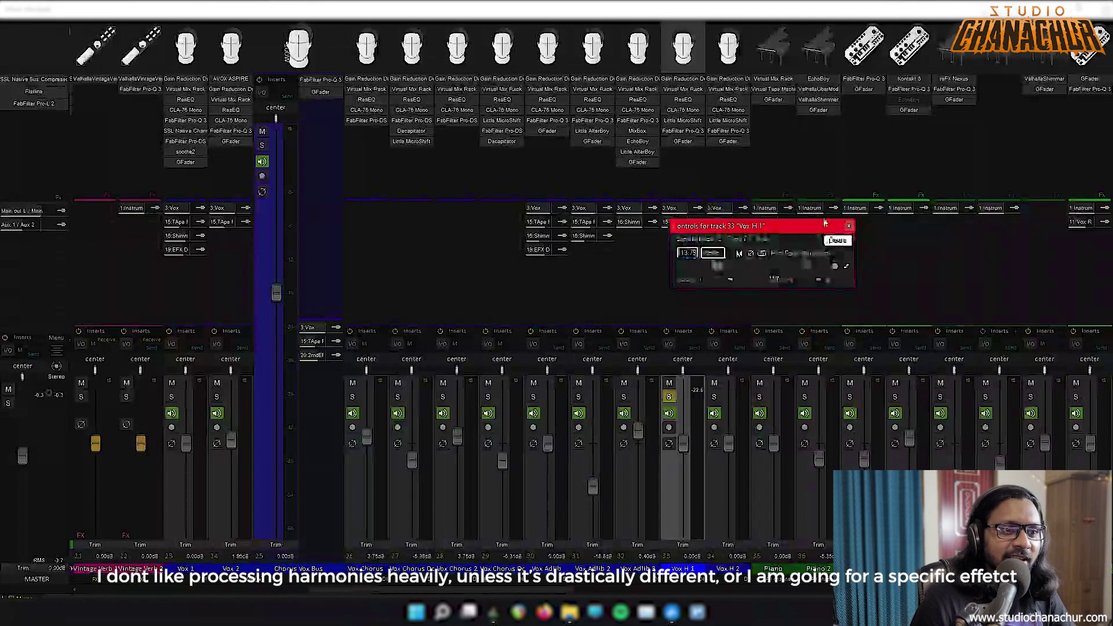
click(848, 226)
View the Little MicroShift settings on Vox H 1 and close the plugin
click(683, 120)
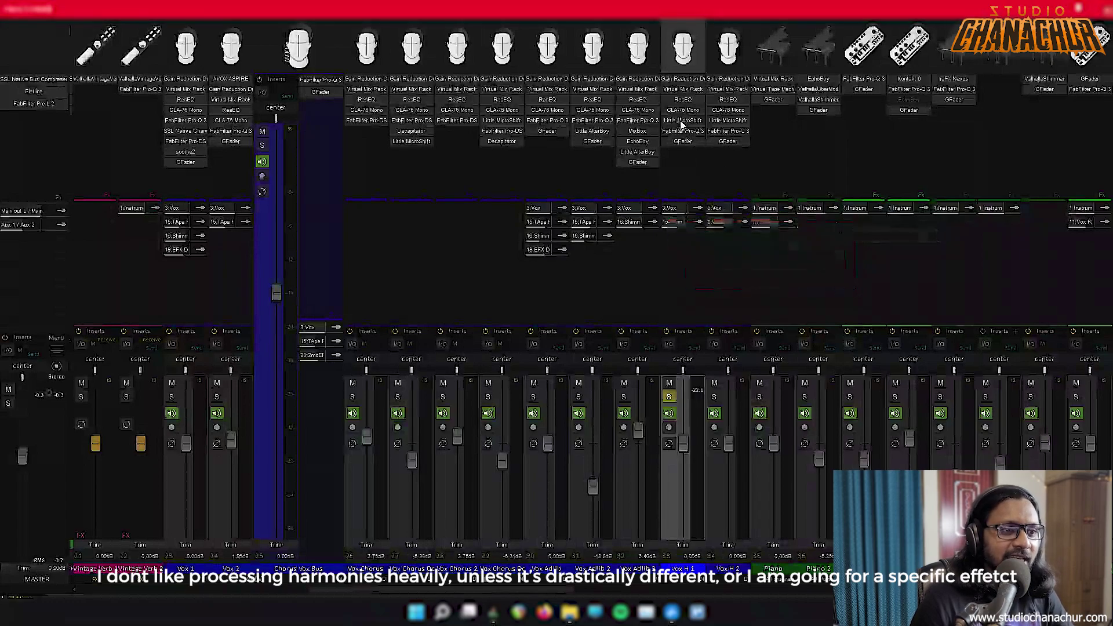
drag(174, 27, 708, 264)
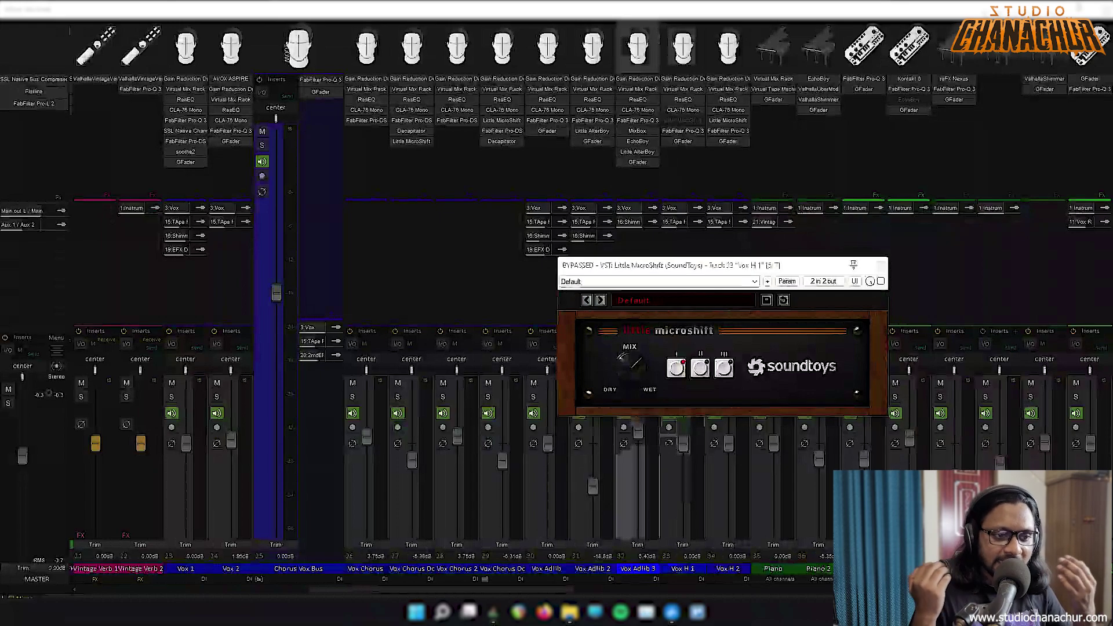
click(881, 265)
Solo Vox H 2 in place of Vox H 1, audition it, and select the Vox H 2 track
click(715, 396)
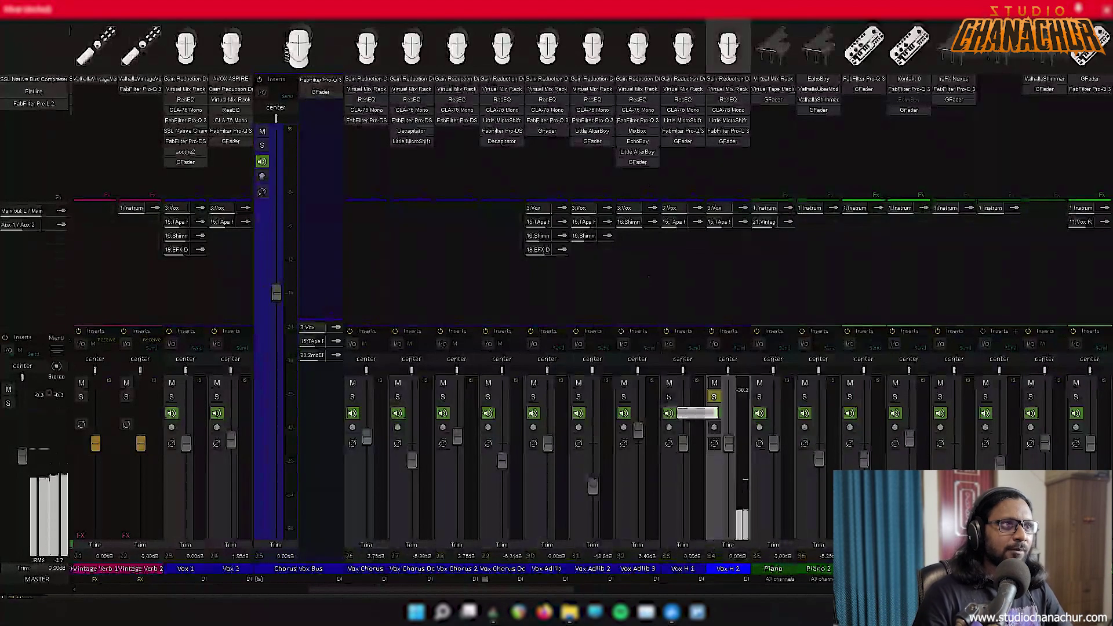
click(673, 400)
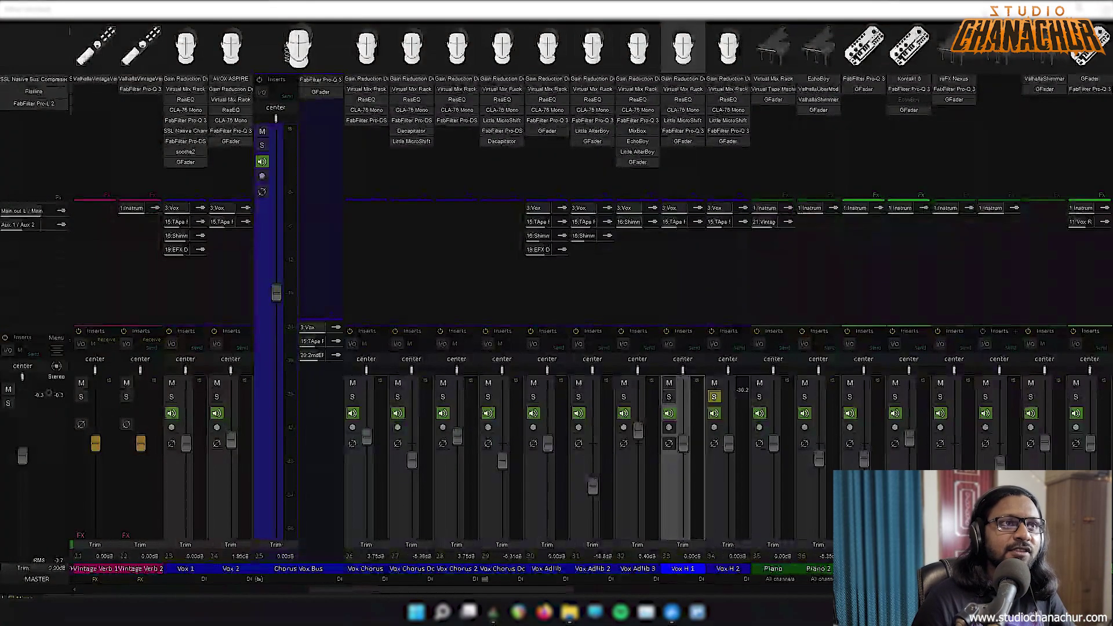
click(638, 406)
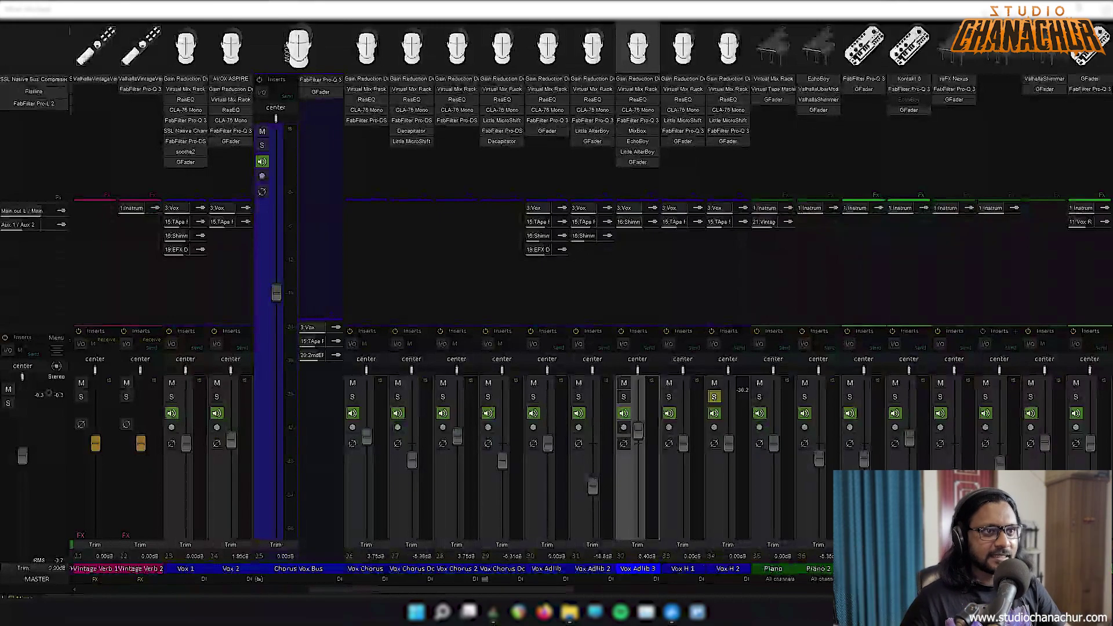
key(space)
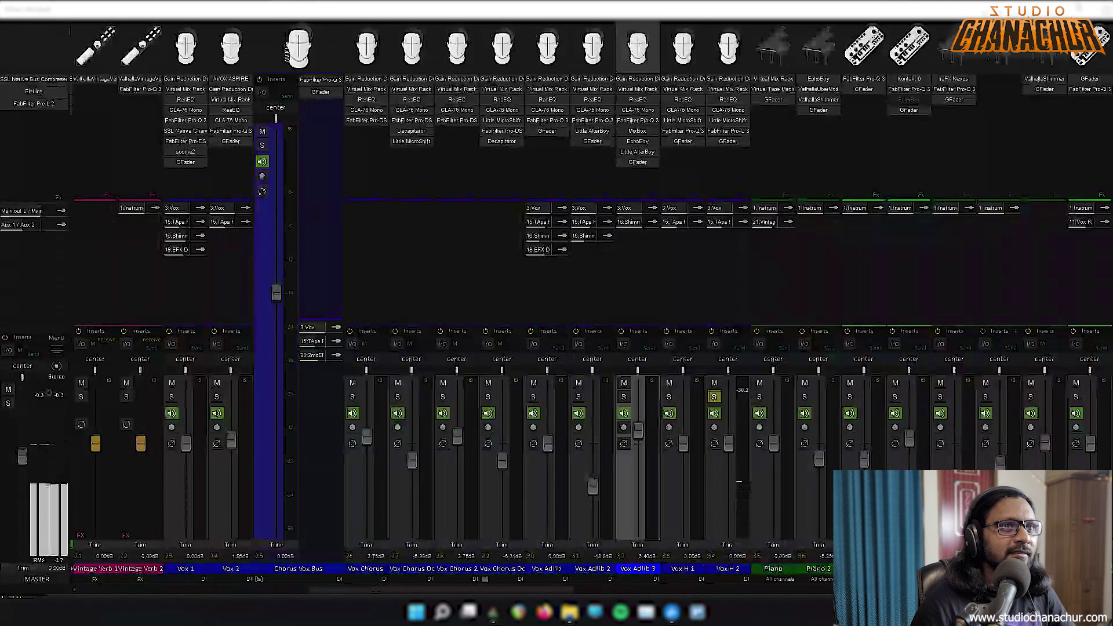
click(672, 522)
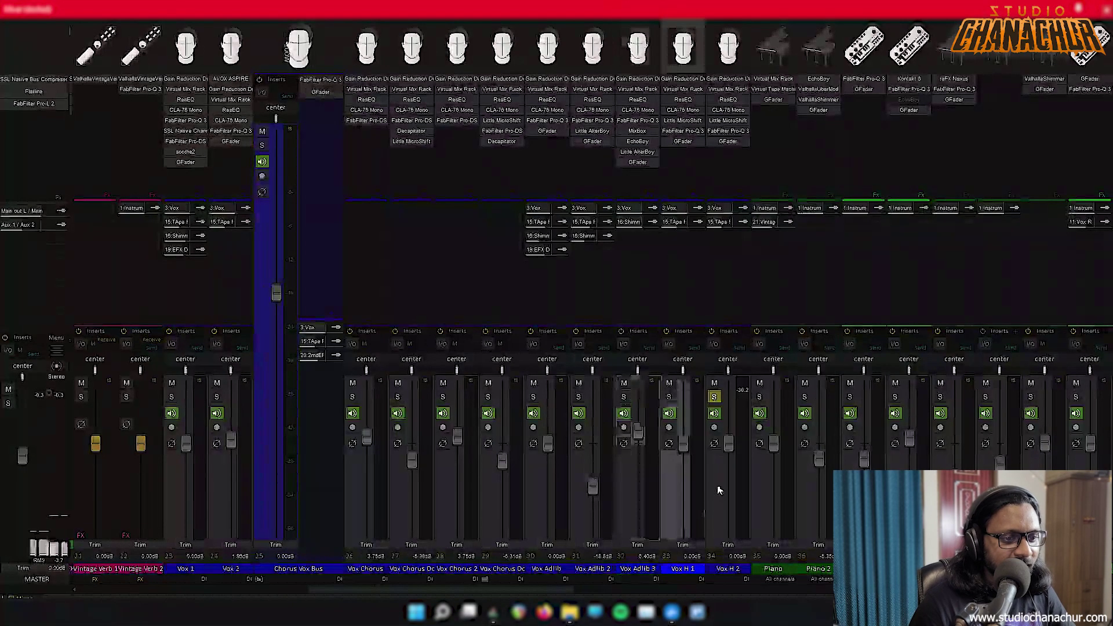
click(719, 489)
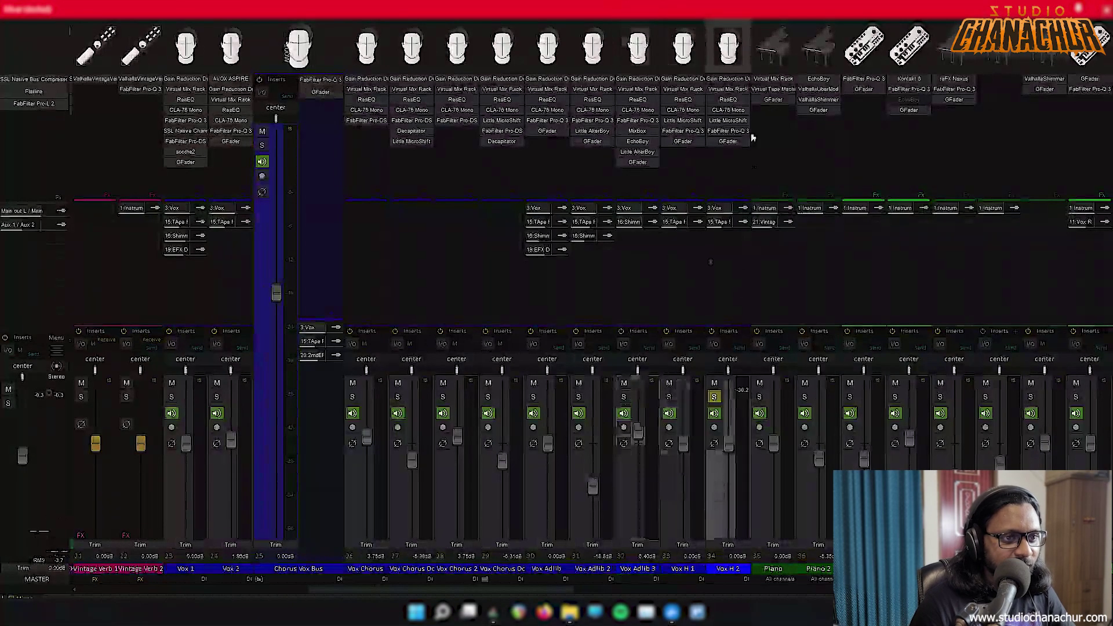
Audition Vox H 2 on its own, and solo the Chorus Vox Bus with it to hear them together
click(721, 119)
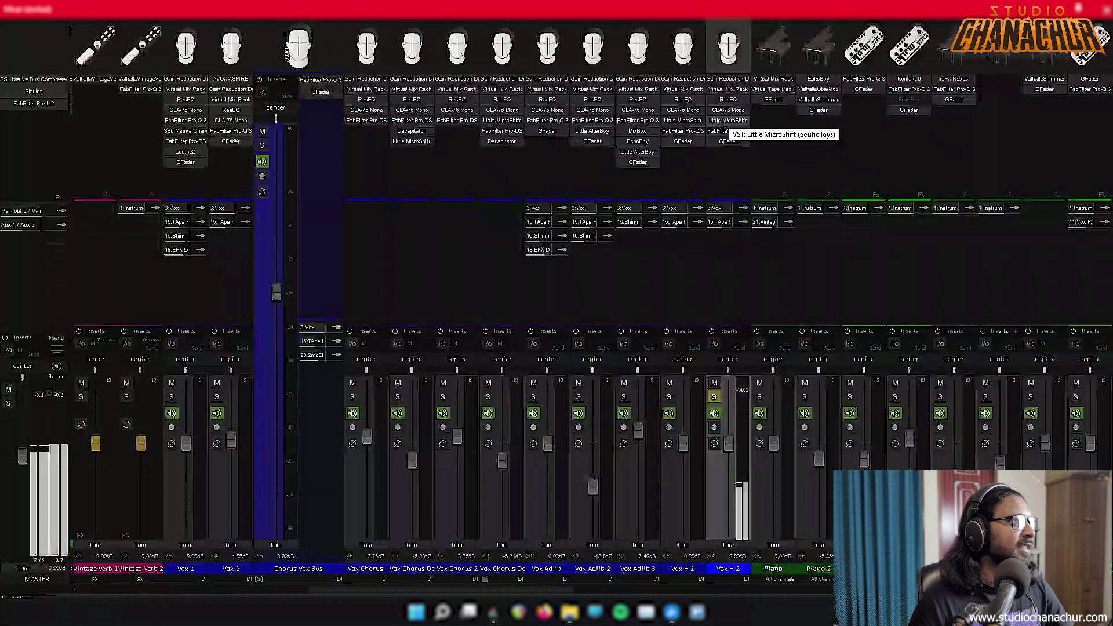
key(space)
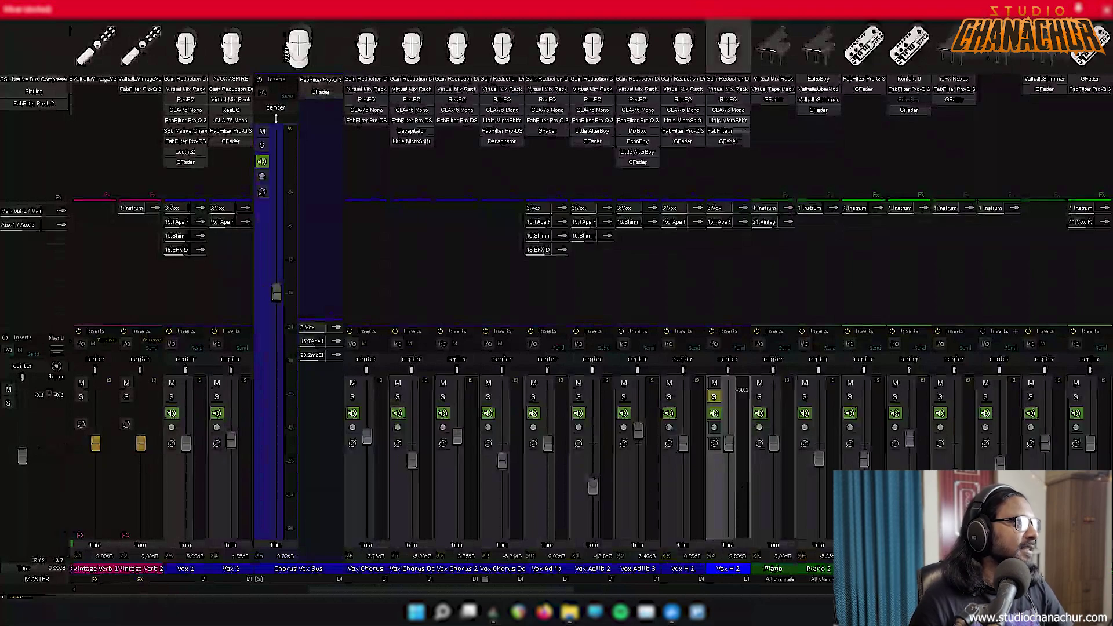
click(262, 145)
key(space)
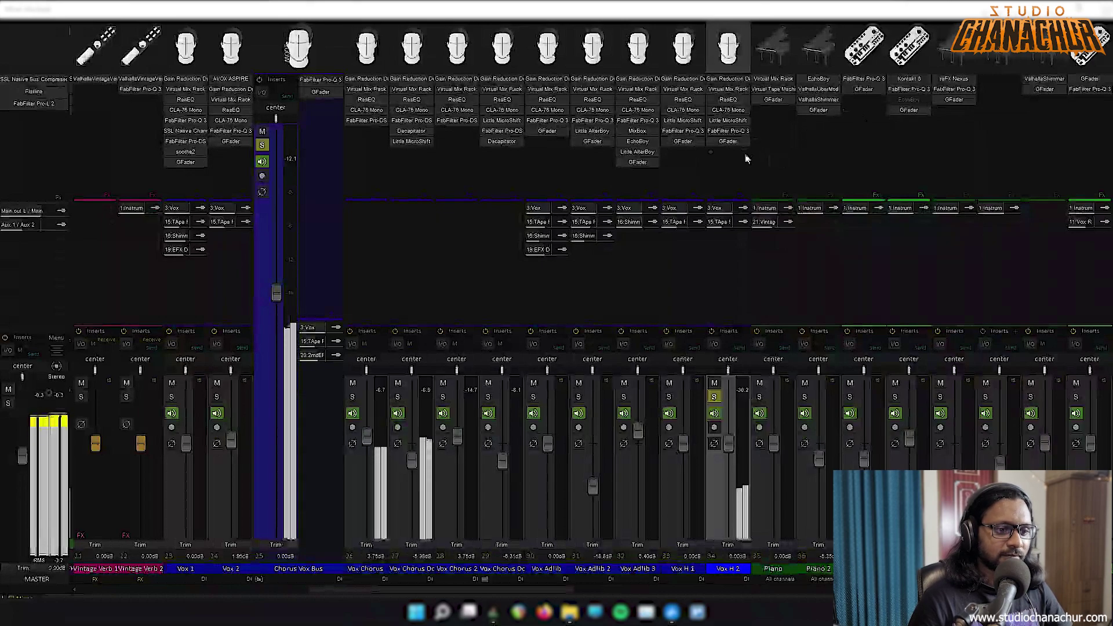
Raise the Vox H 2 volume fader to +2.04 dB during playback and stop the transport
click(730, 446)
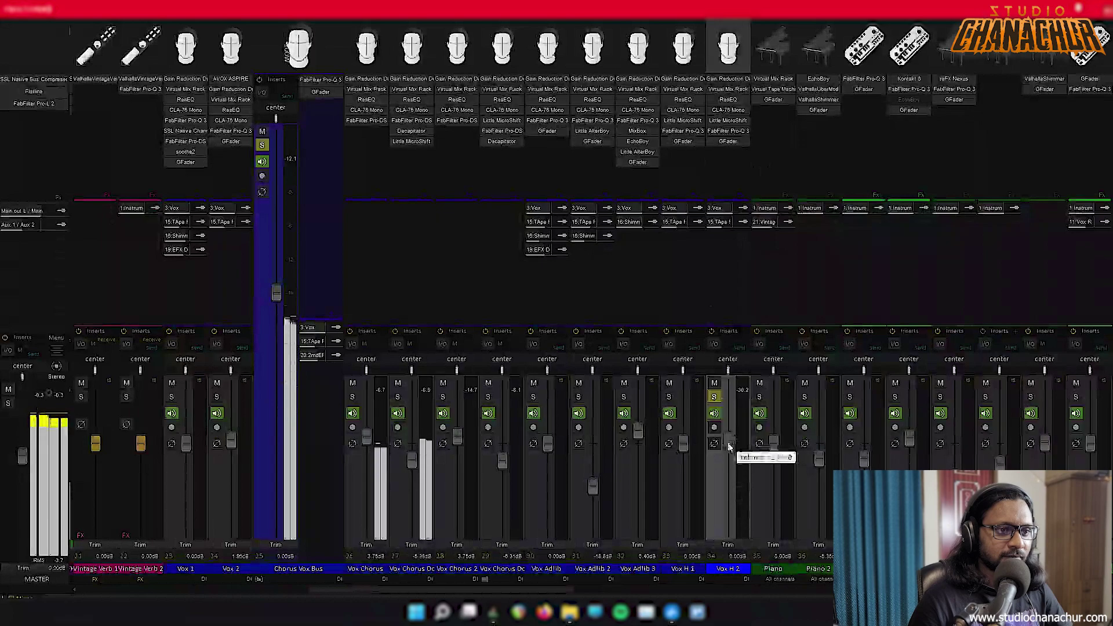
scroll(731, 392, up, 2)
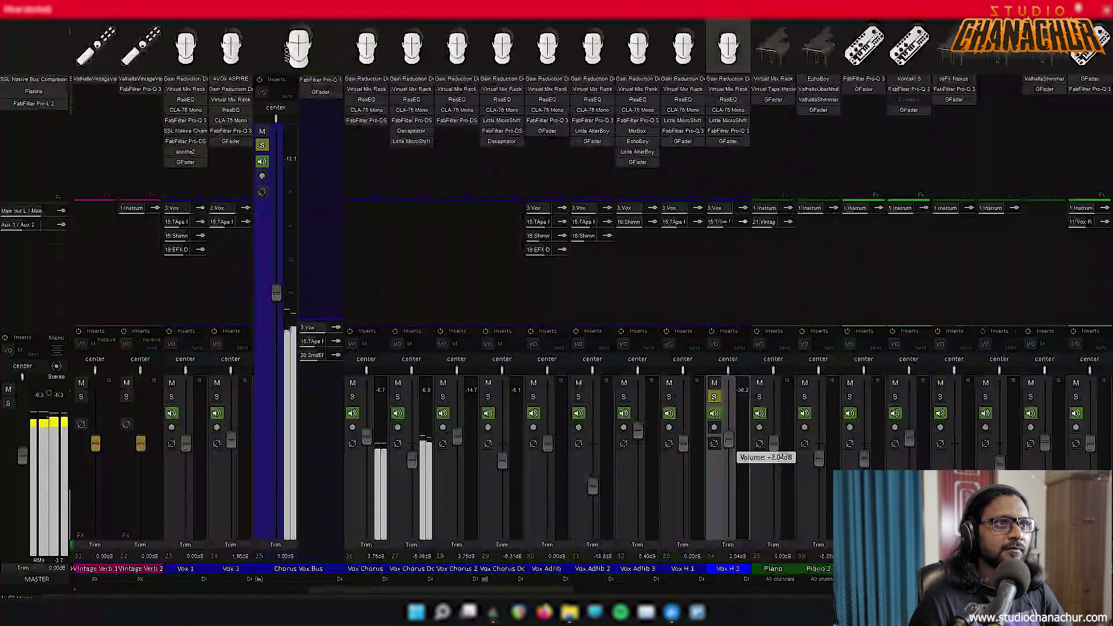
key(space)
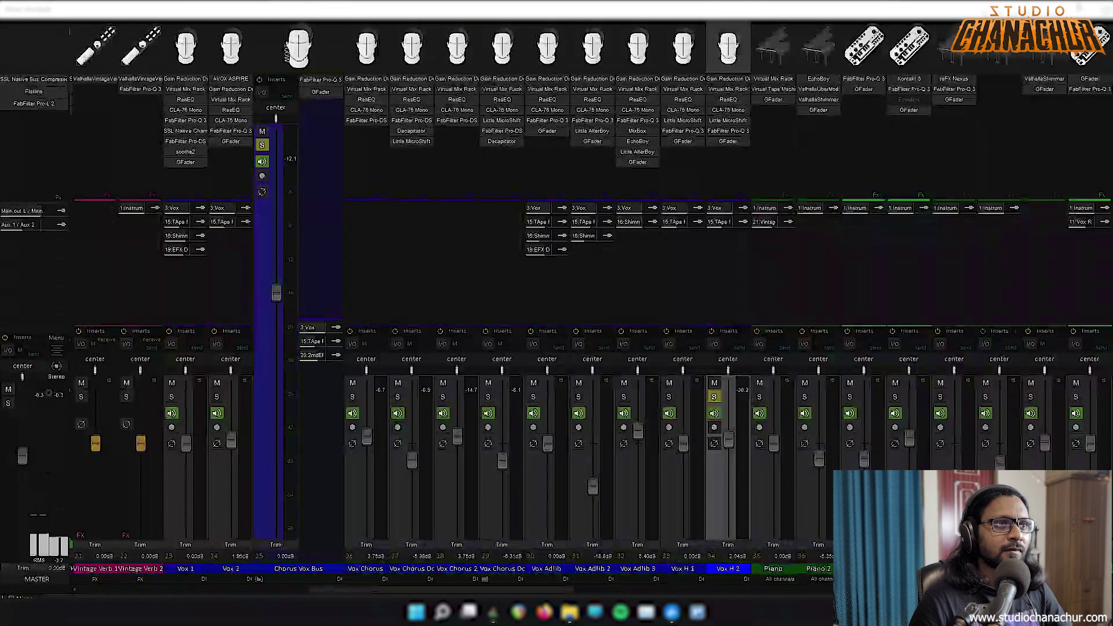
Clear the solos on Vox H 2 and the Chorus Vox Bus and play the full mix
key(space)
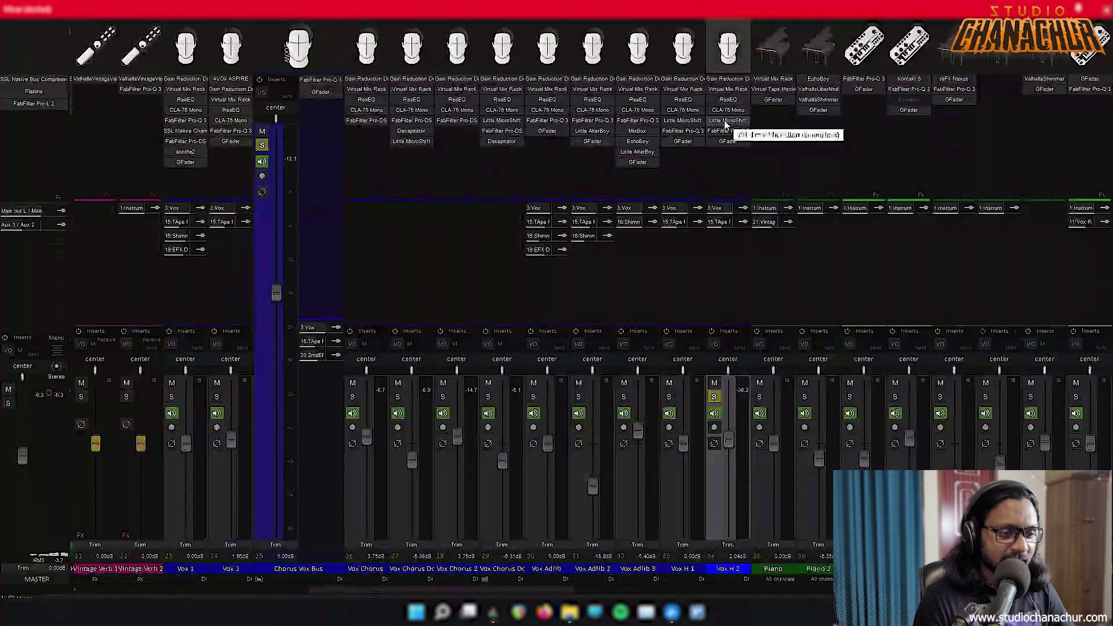
key(s)
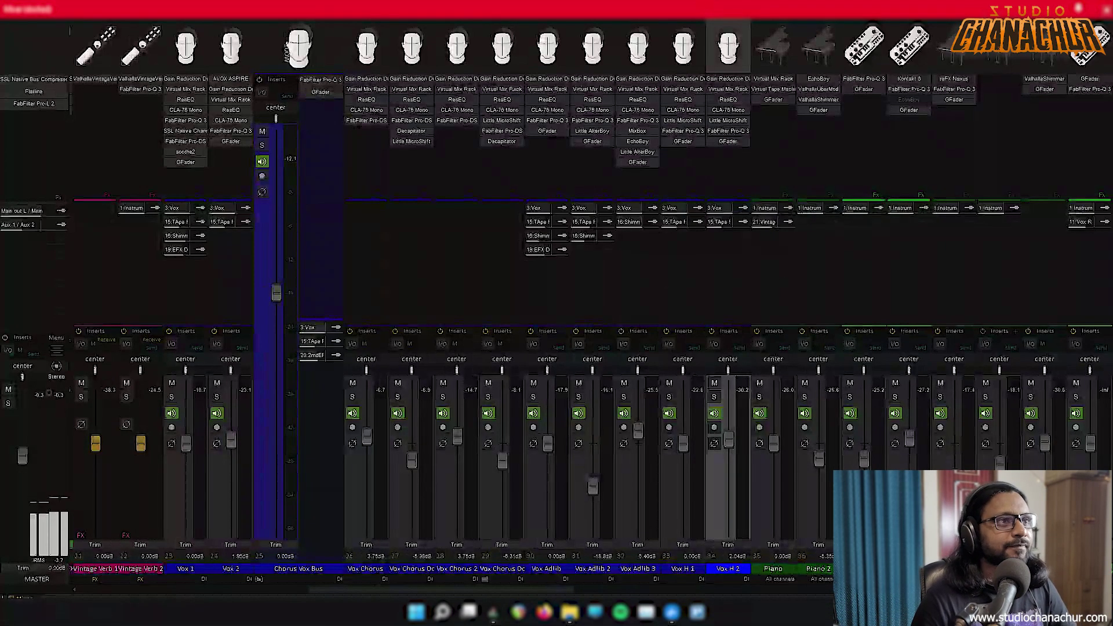